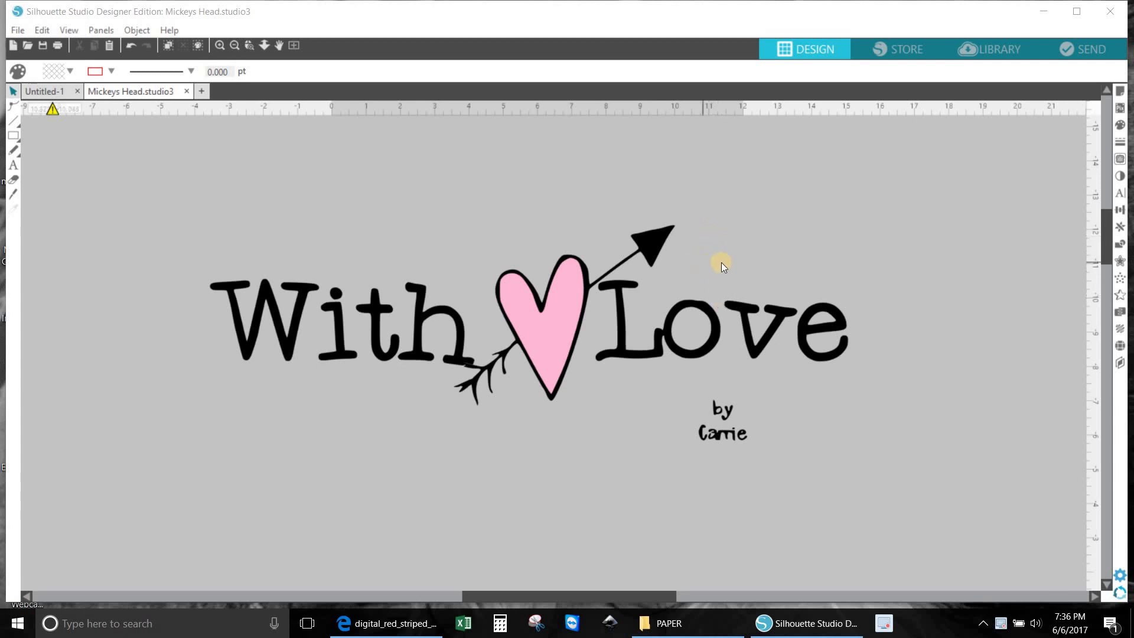
Move both flag-striped mouse heads with bows off the page onto the gray area beside the cutting mat
scroll(854, 261, down, 5)
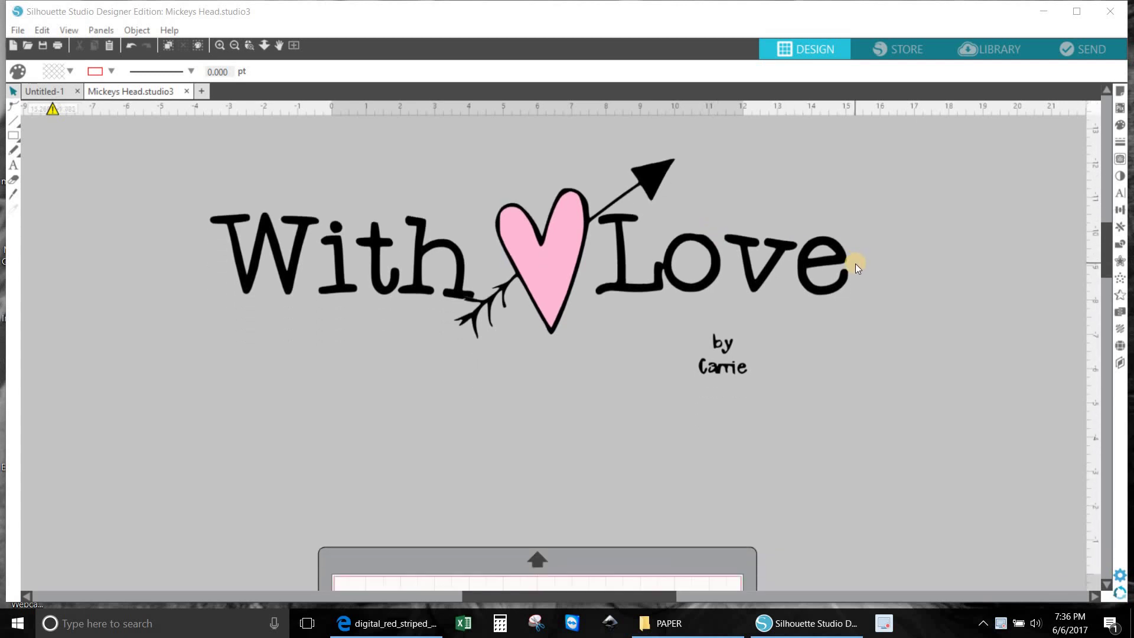
scroll(854, 267, down, 13)
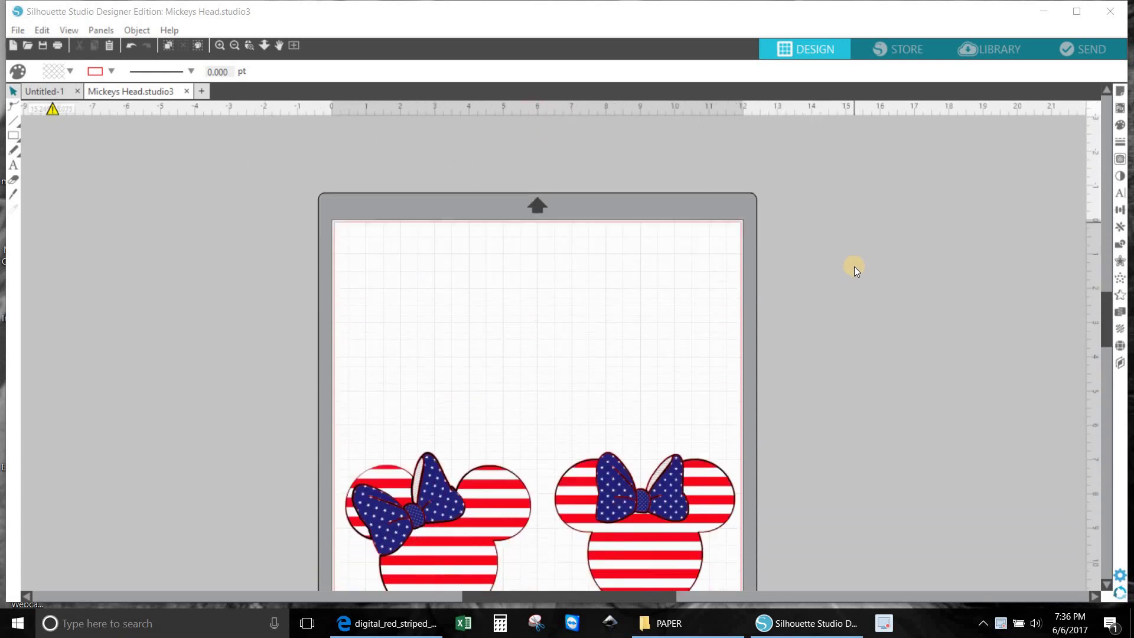
scroll(854, 267, down, 2)
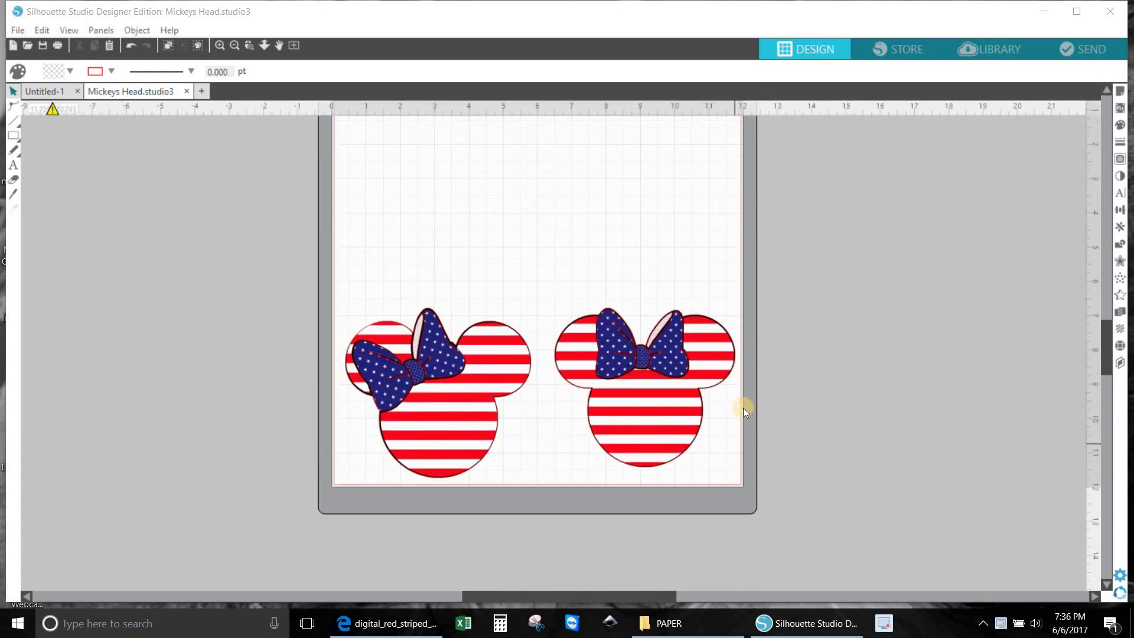
click(669, 366)
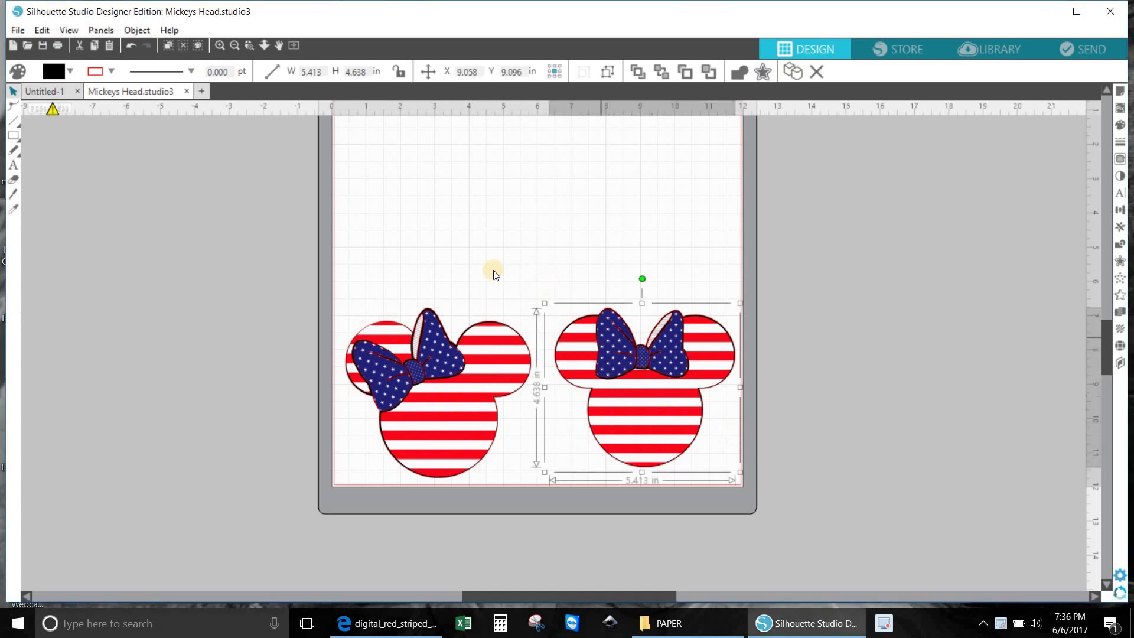
drag(489, 268, 877, 541)
click(669, 366)
right_click(669, 366)
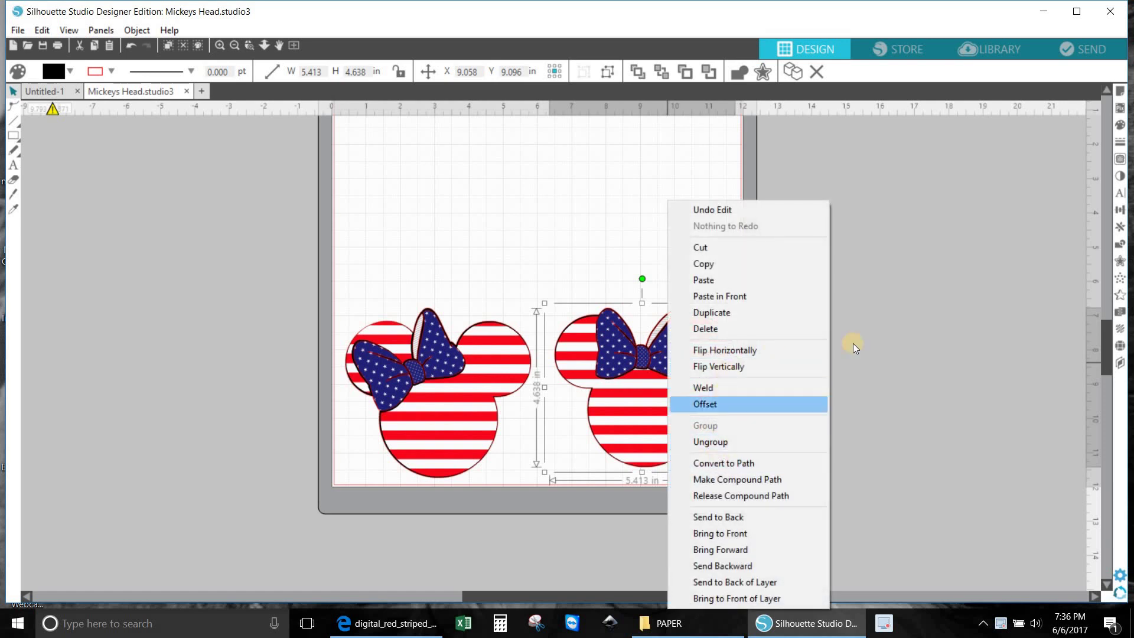
click(834, 333)
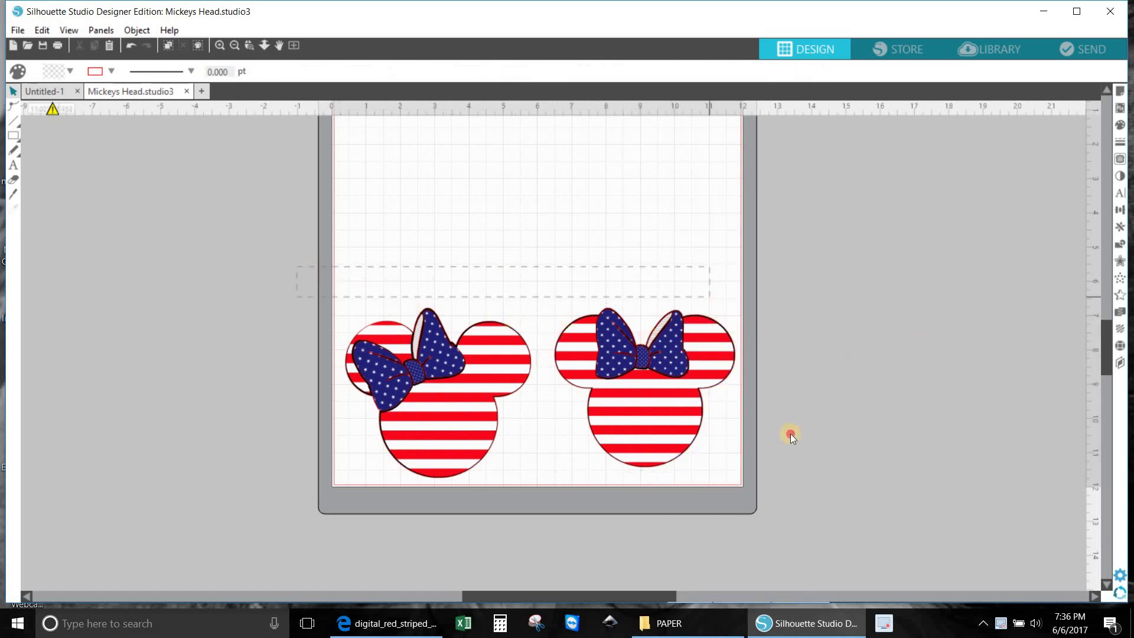
drag(790, 434, 121, 417)
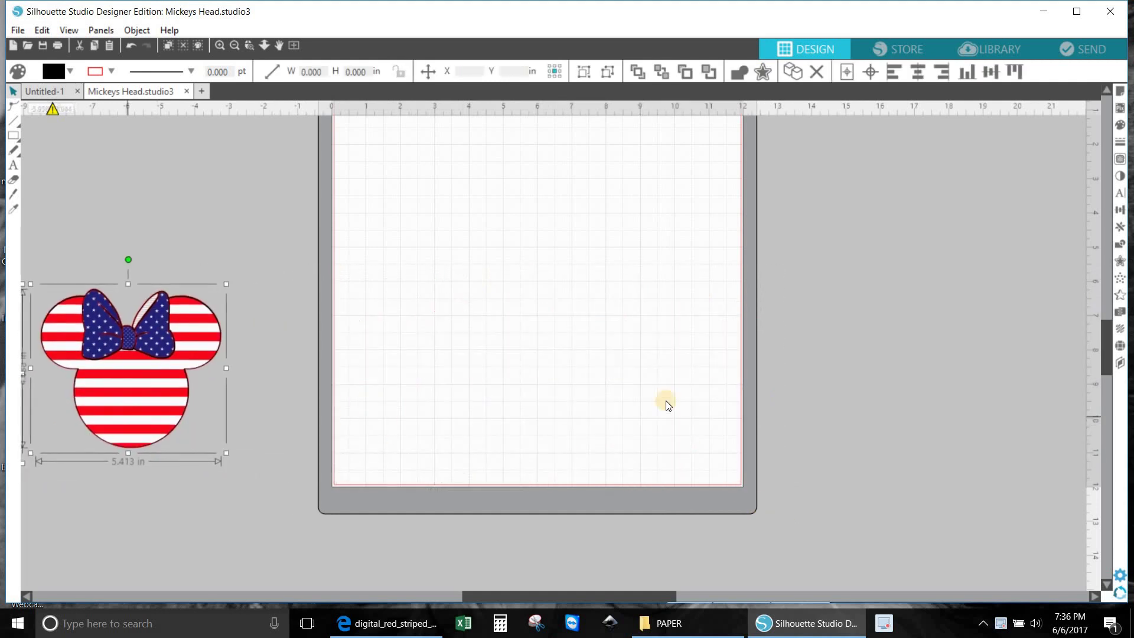
scroll(715, 374, up, 3)
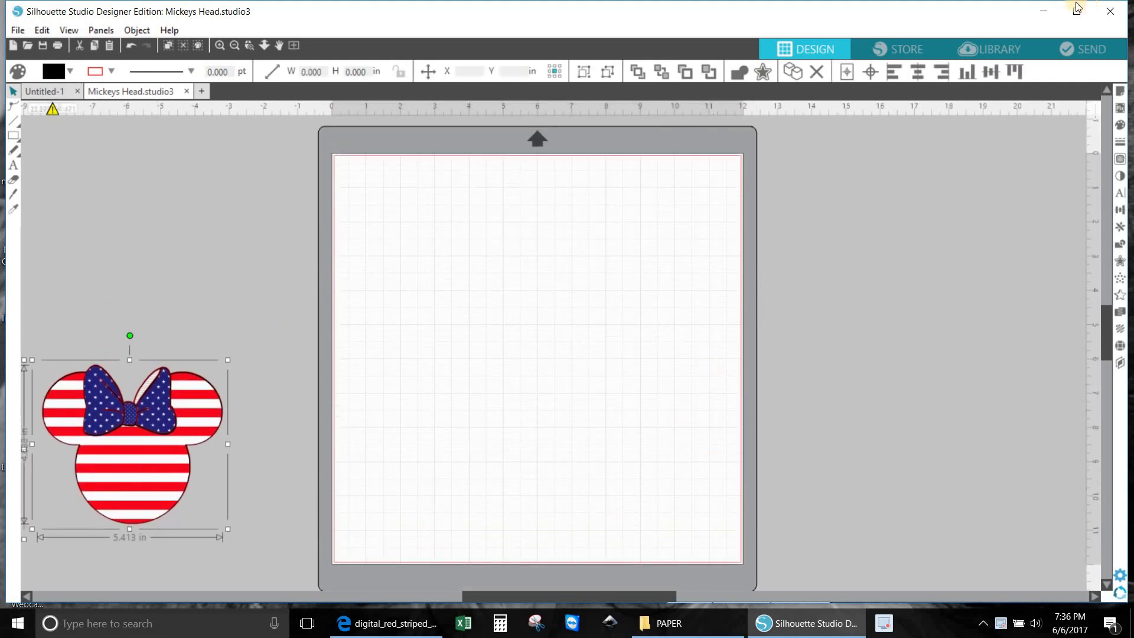
Switch to the Edge browser, open the first mickey mouse head outline result at full size and copy the image
click(1043, 11)
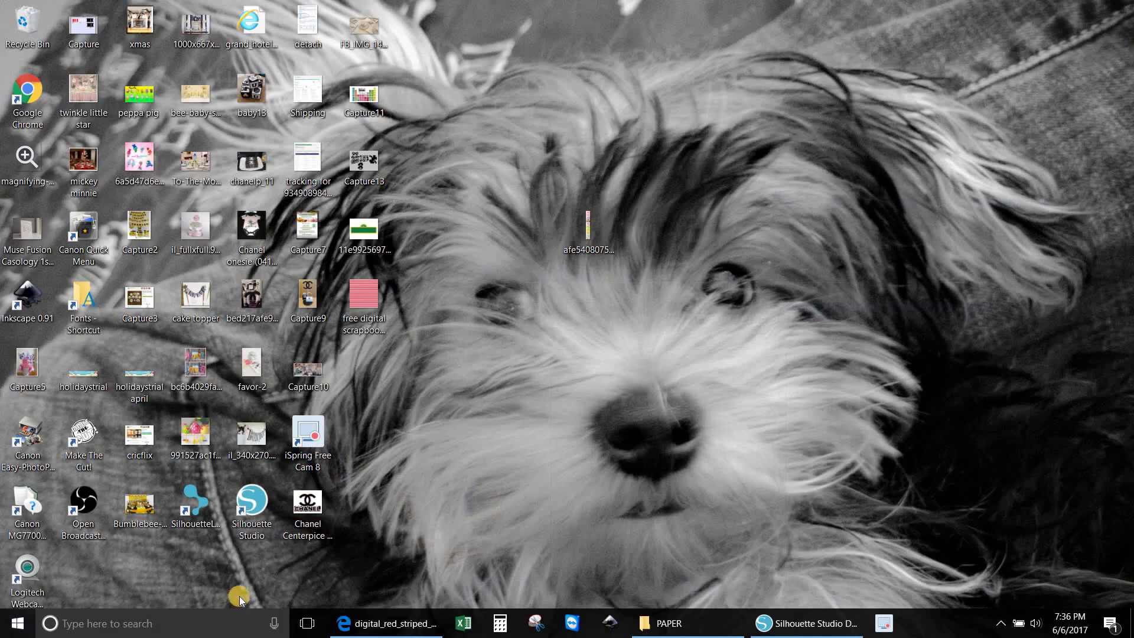
click(354, 621)
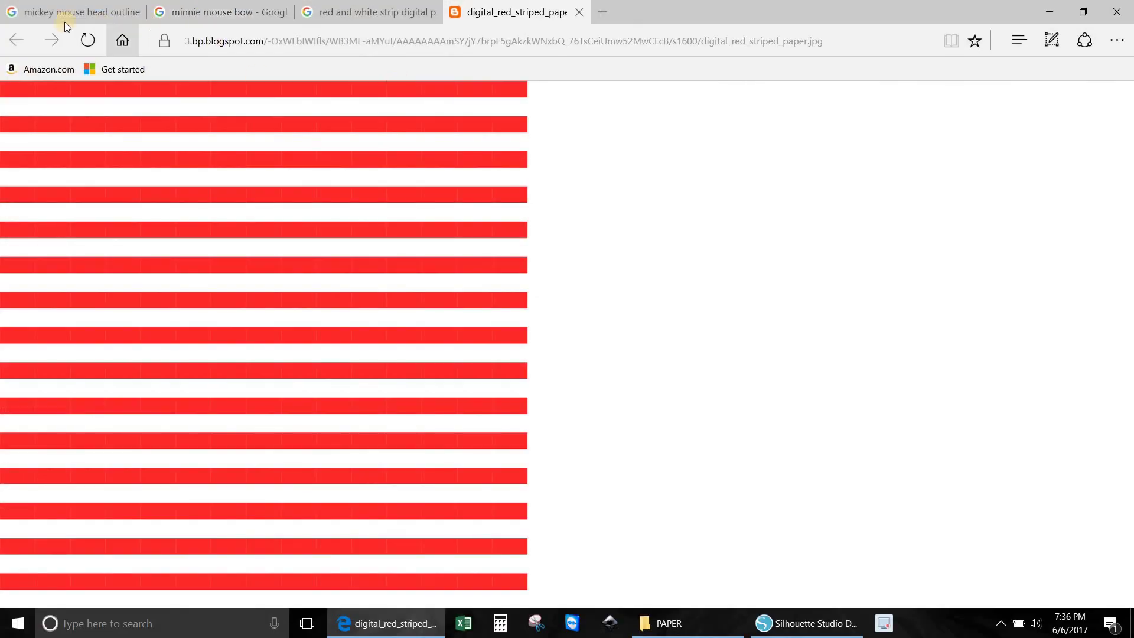
click(78, 15)
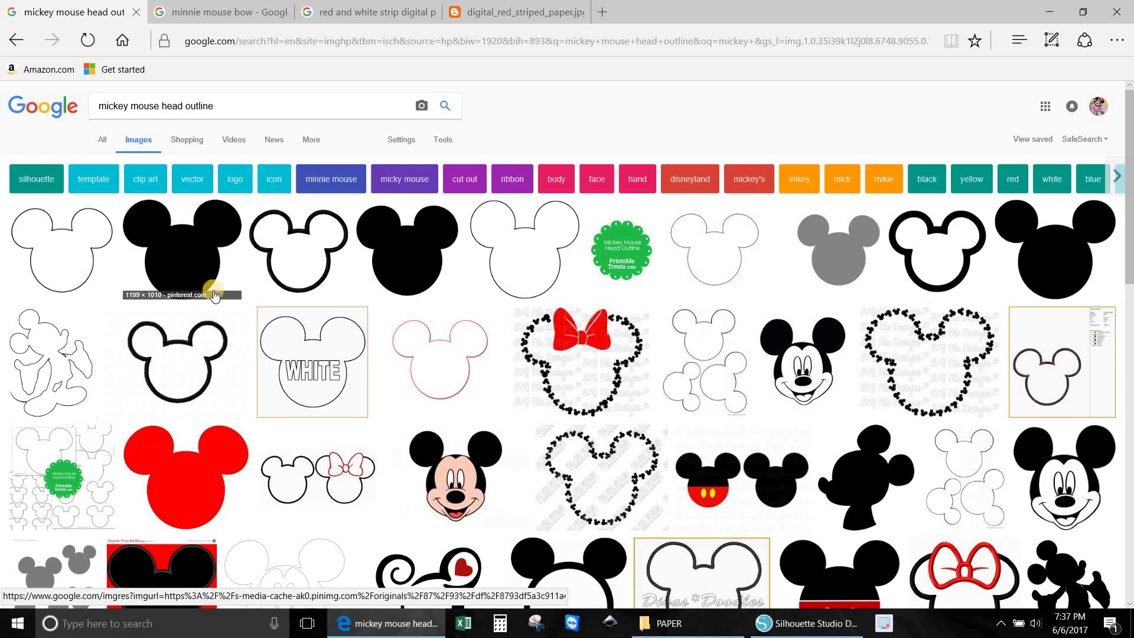
click(81, 289)
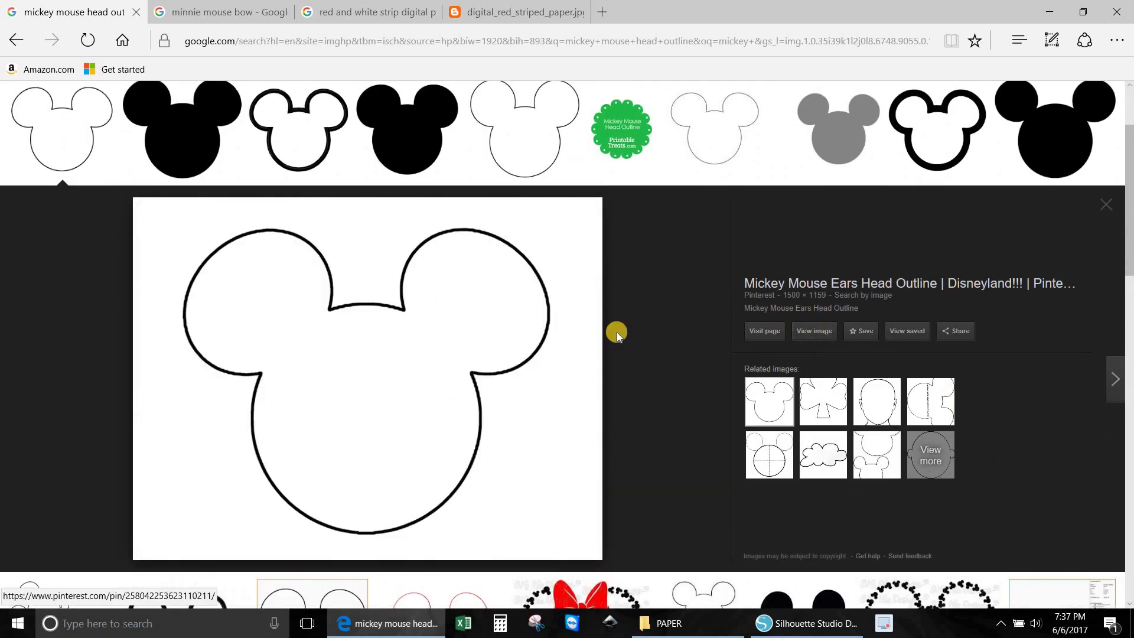
click(818, 334)
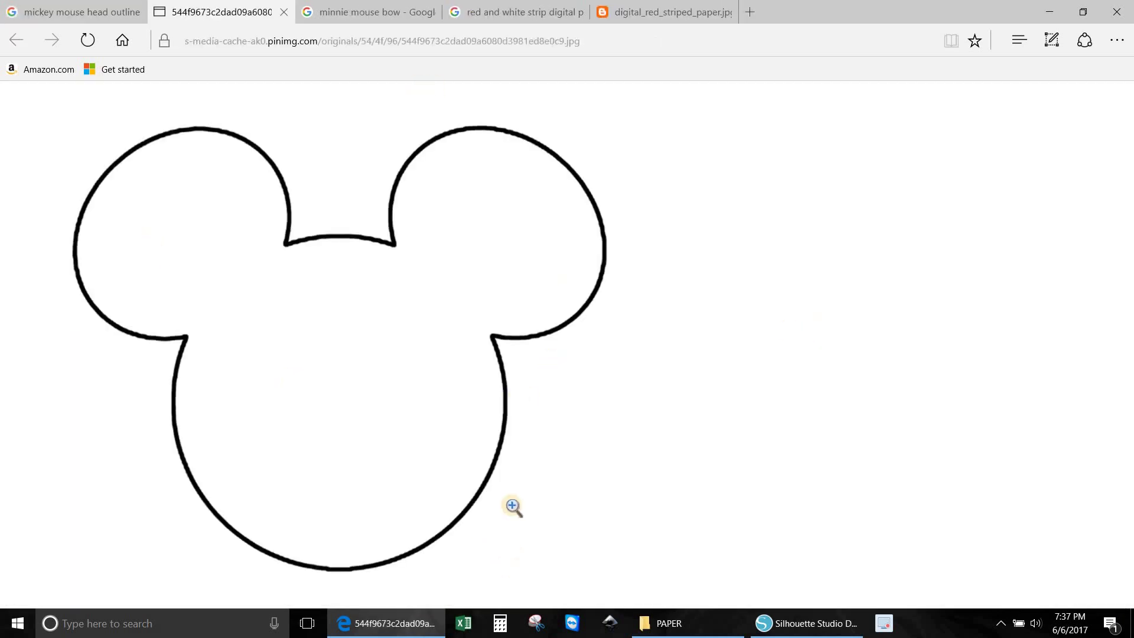
right_click(495, 455)
click(514, 580)
Switch back to Silhouette Studio, create a new document and paste the copied mouse head outline onto the page
key(alt+Tab)
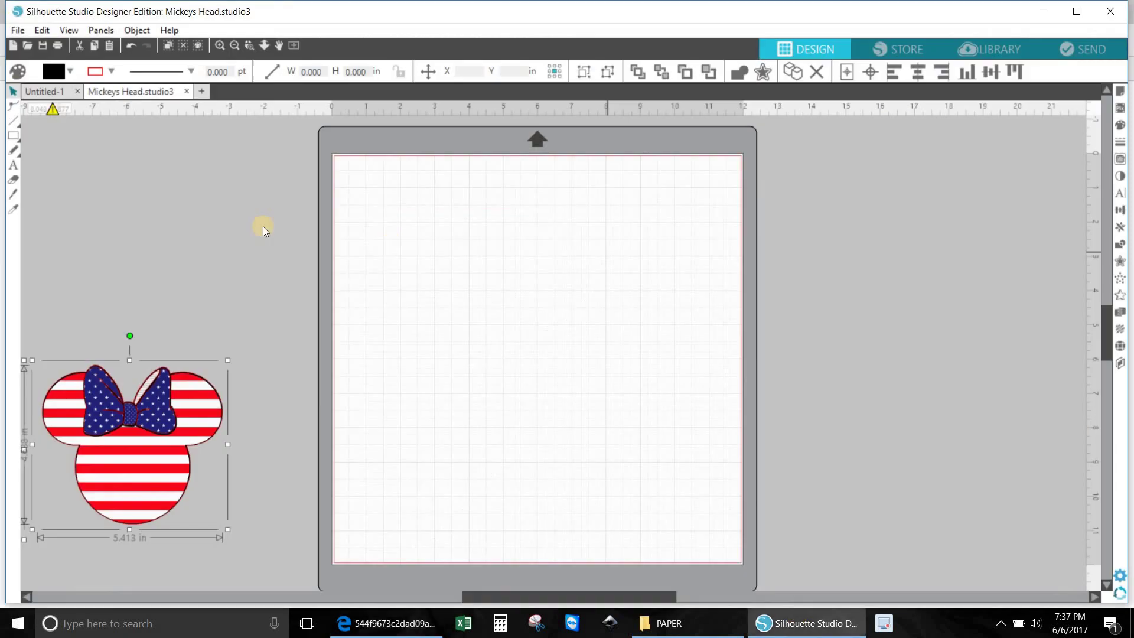
key(ctrl+n)
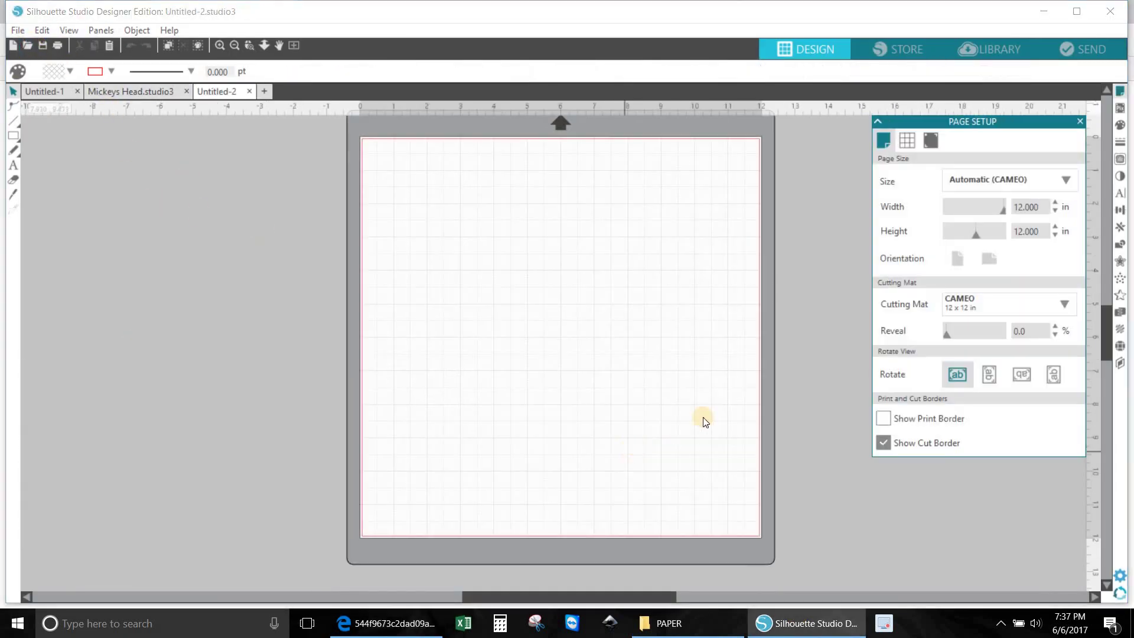
right_click(459, 274)
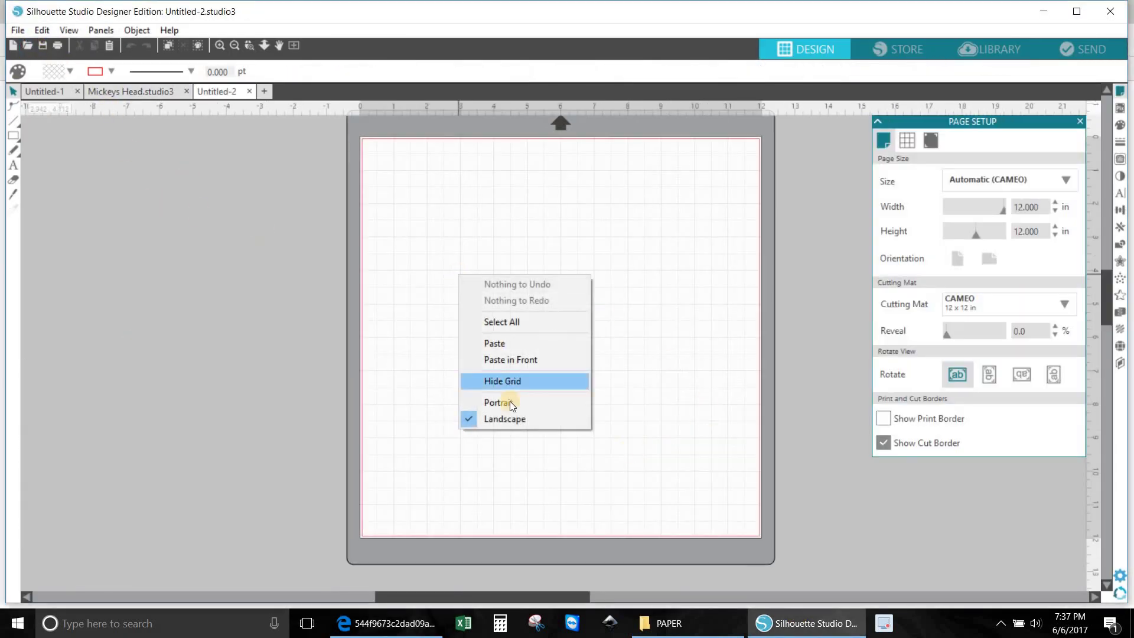
click(502, 345)
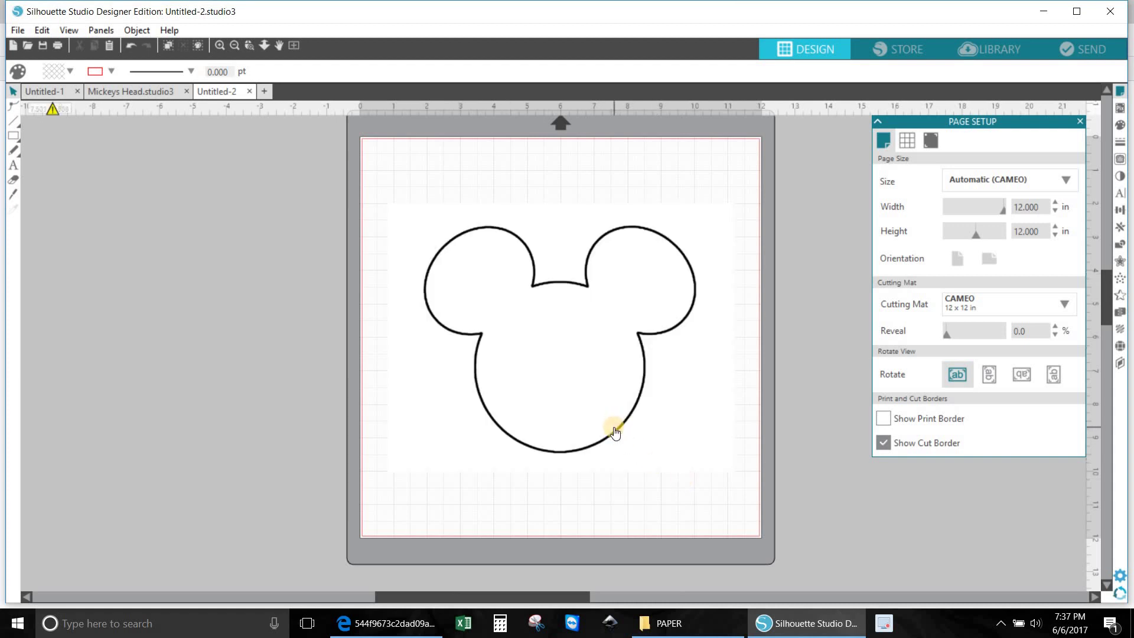
drag(614, 432, 608, 430)
click(772, 569)
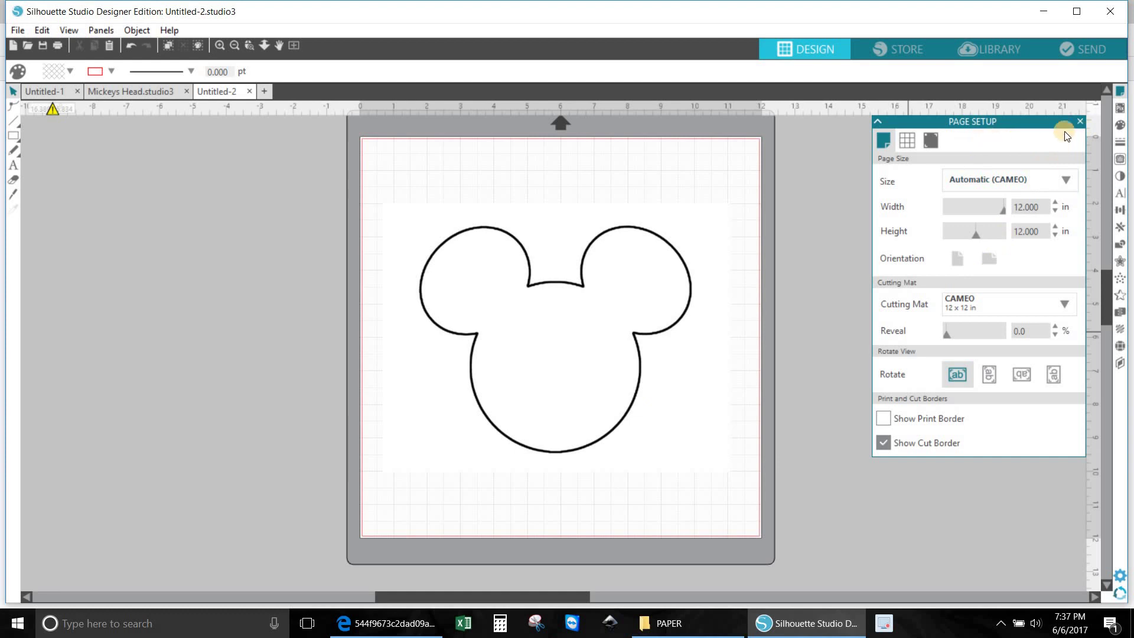
Select a trace area of about 12.96 by 10.53 in around the whole mouse head image and set the threshold to 56%
click(1121, 161)
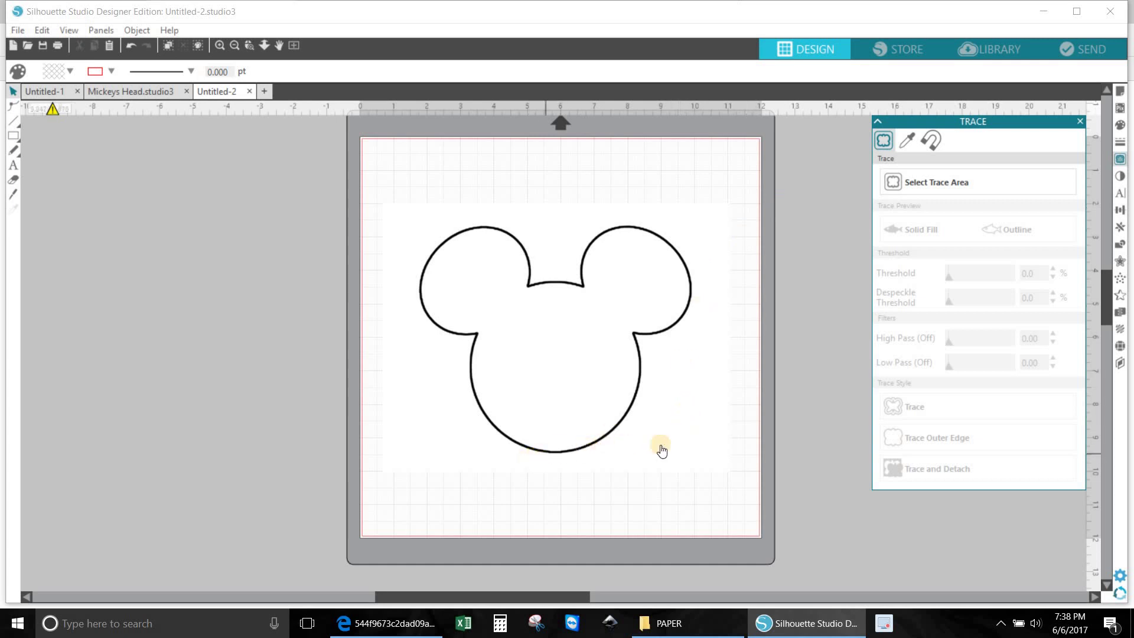
click(911, 178)
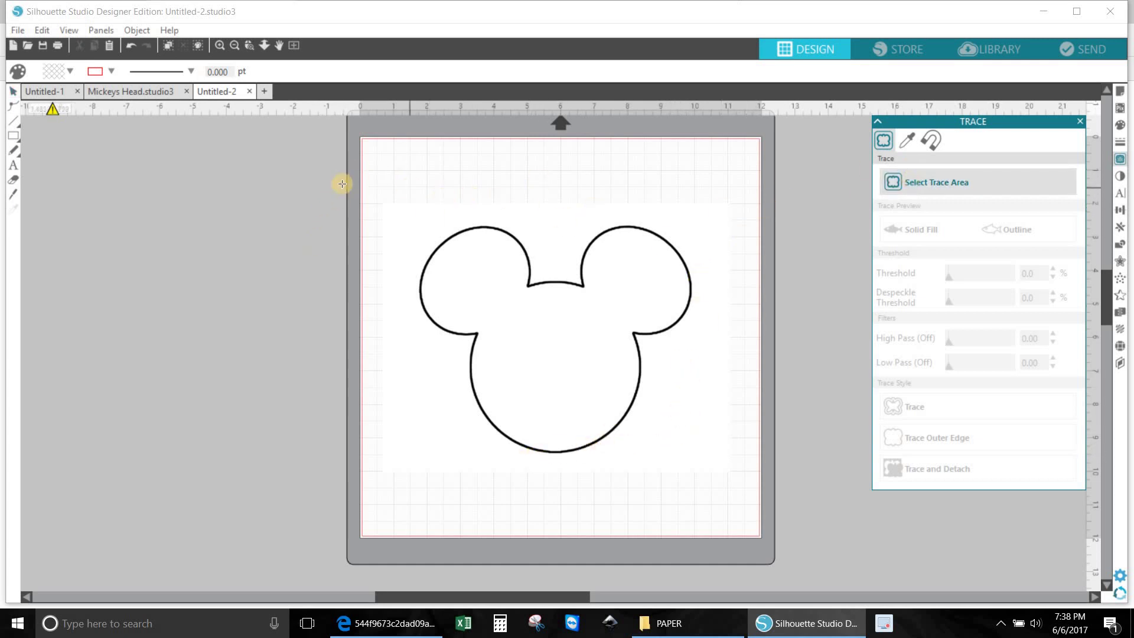
mouse_move(343, 183)
mouse_down()
mouse_move(670, 217)
mouse_move(789, 460)
mouse_move(777, 536)
mouse_up()
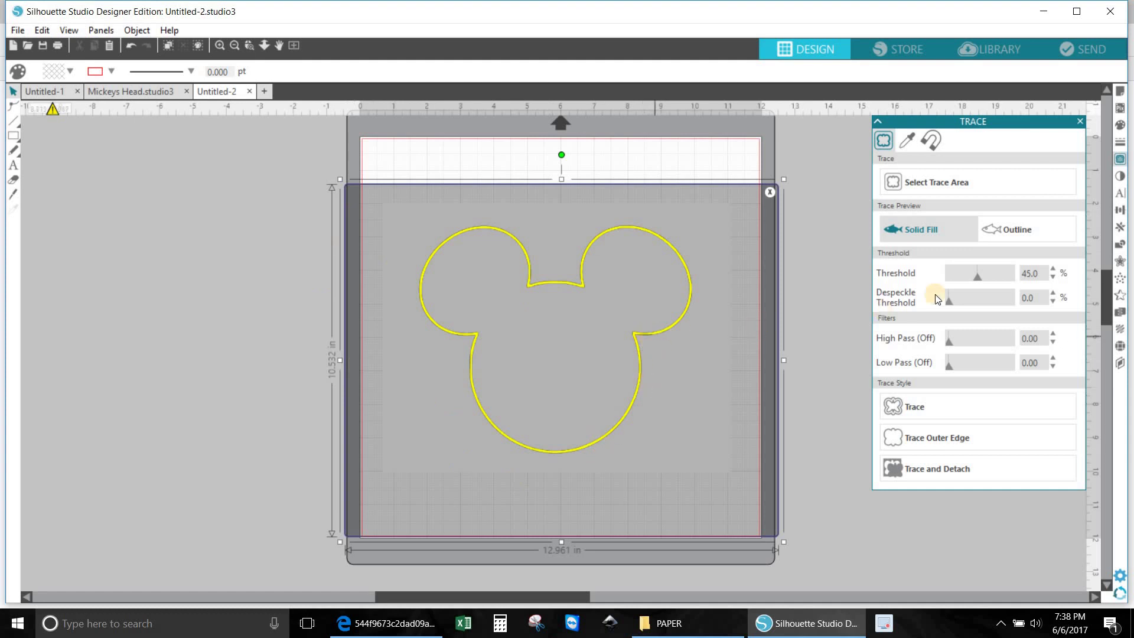
click(1053, 269)
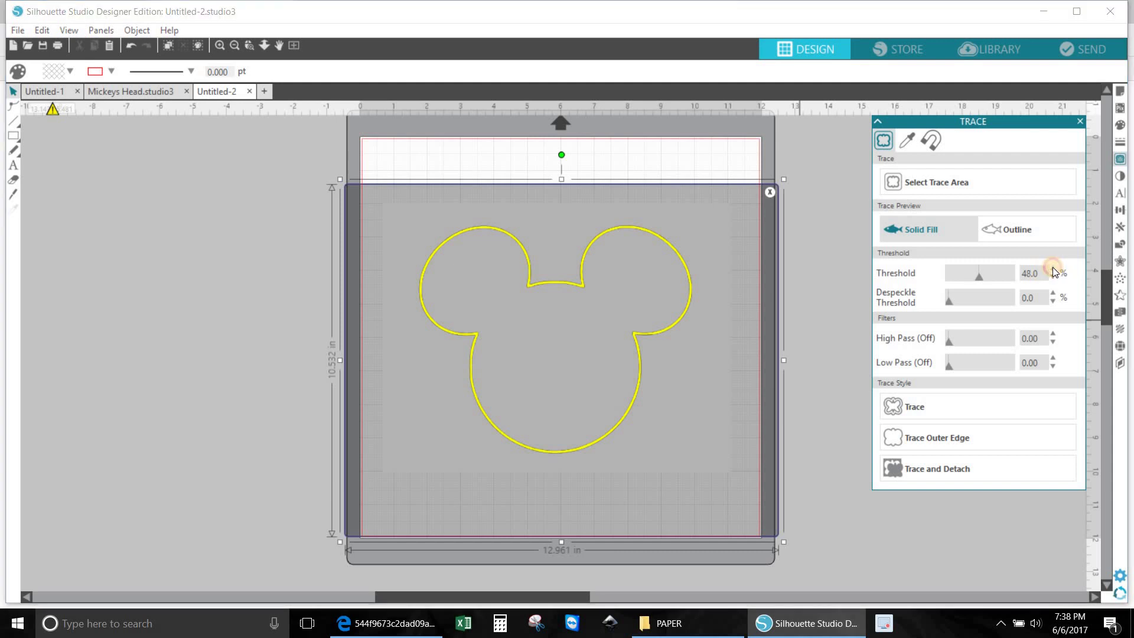
double_click(1054, 269)
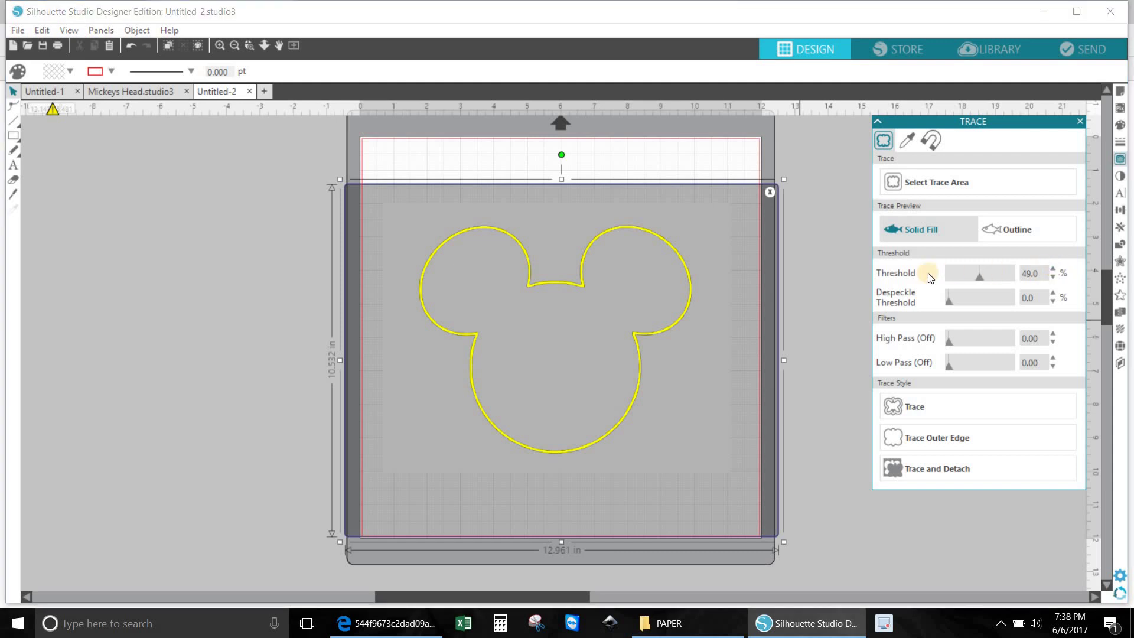
double_click(1053, 269)
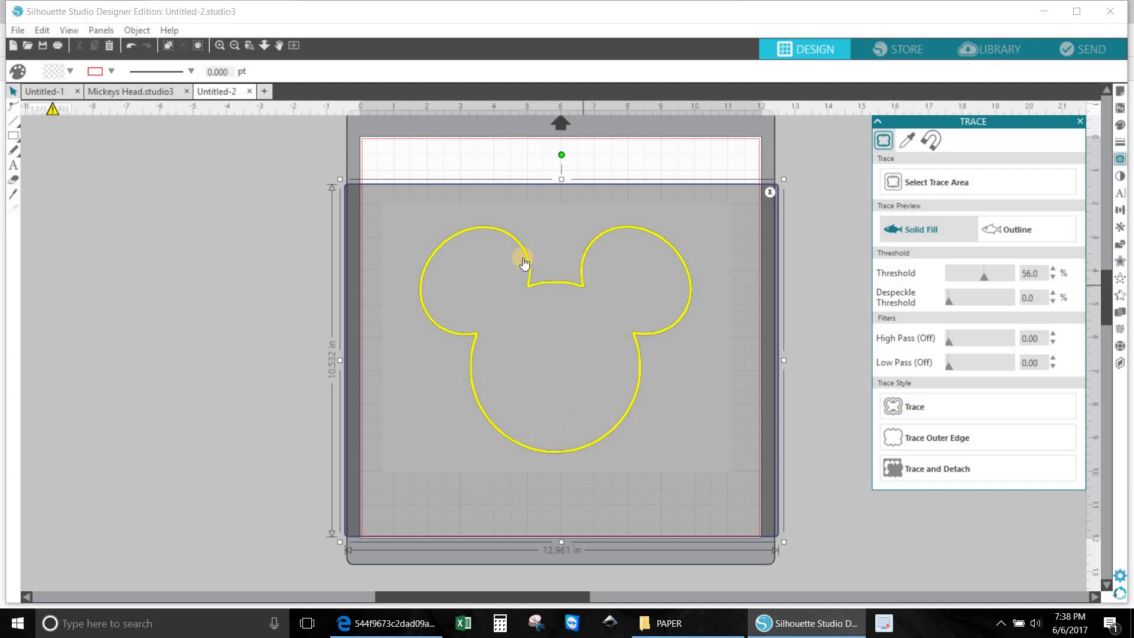
Trace and detach the mouse head, pull the leftover white background away from the page and delete it
click(935, 467)
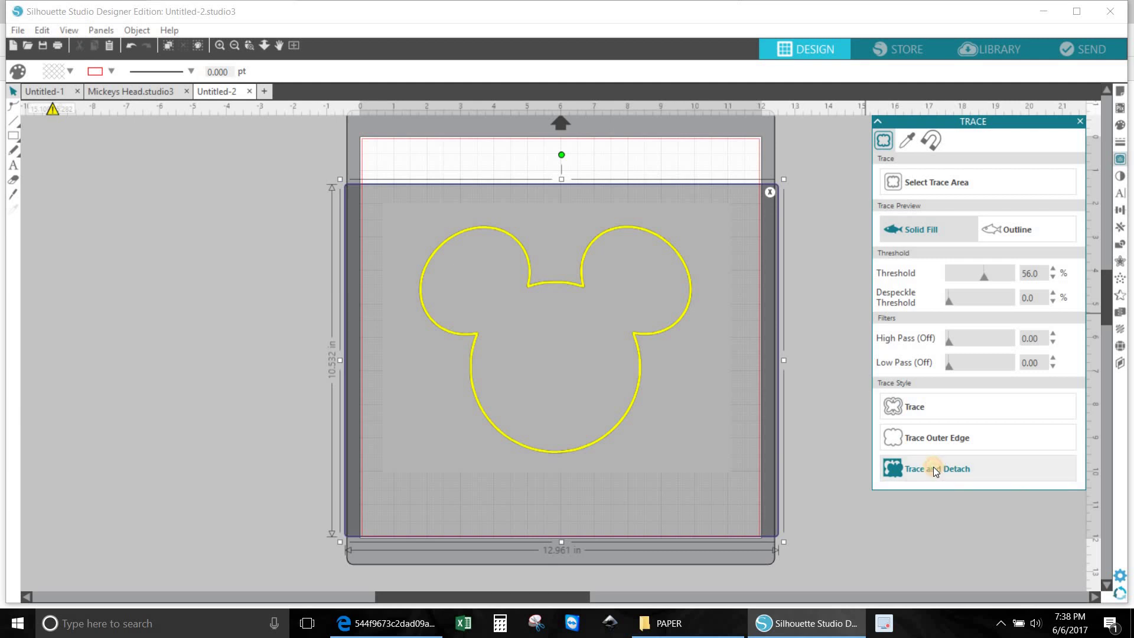
mouse_move(655, 397)
mouse_down()
mouse_move(463, 496)
mouse_move(290, 459)
mouse_move(279, 441)
mouse_up()
key(Escape)
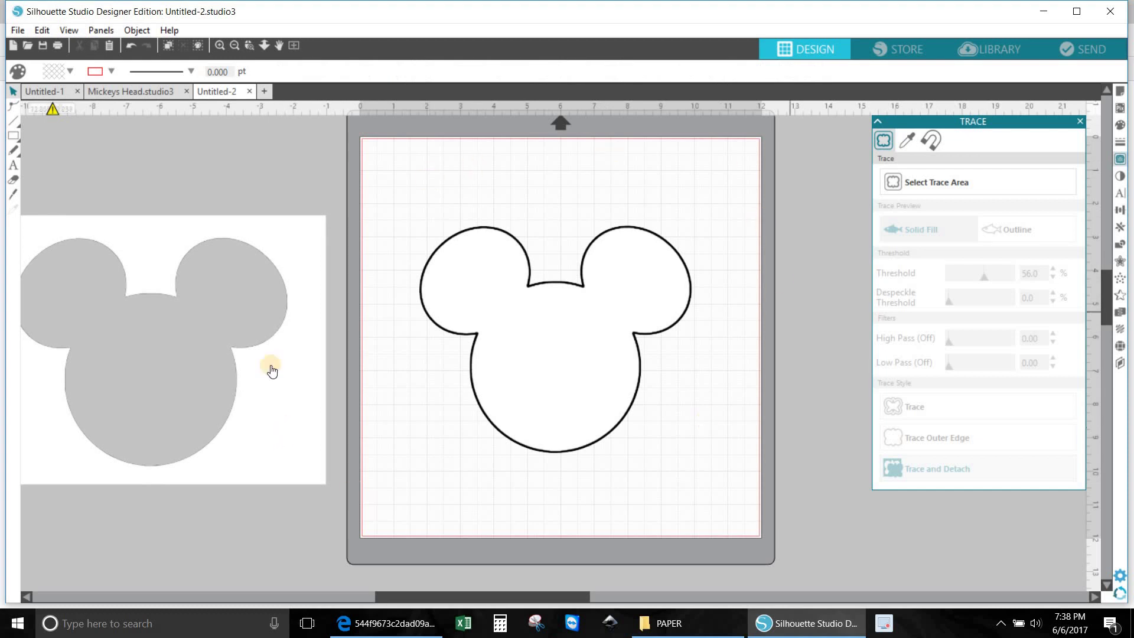
click(283, 382)
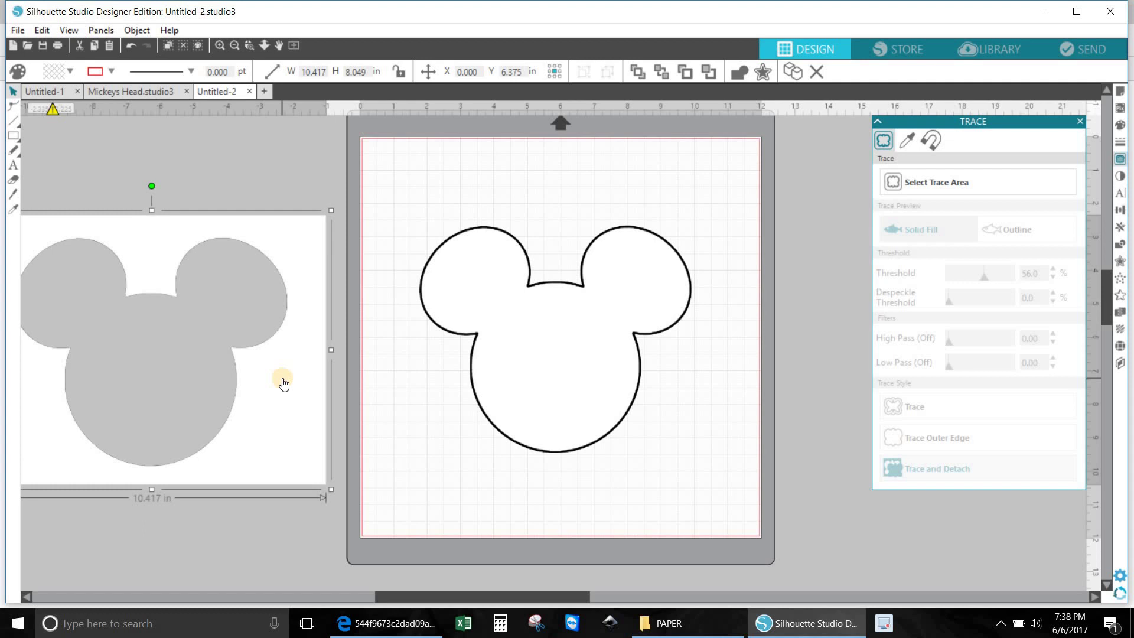
key(Delete)
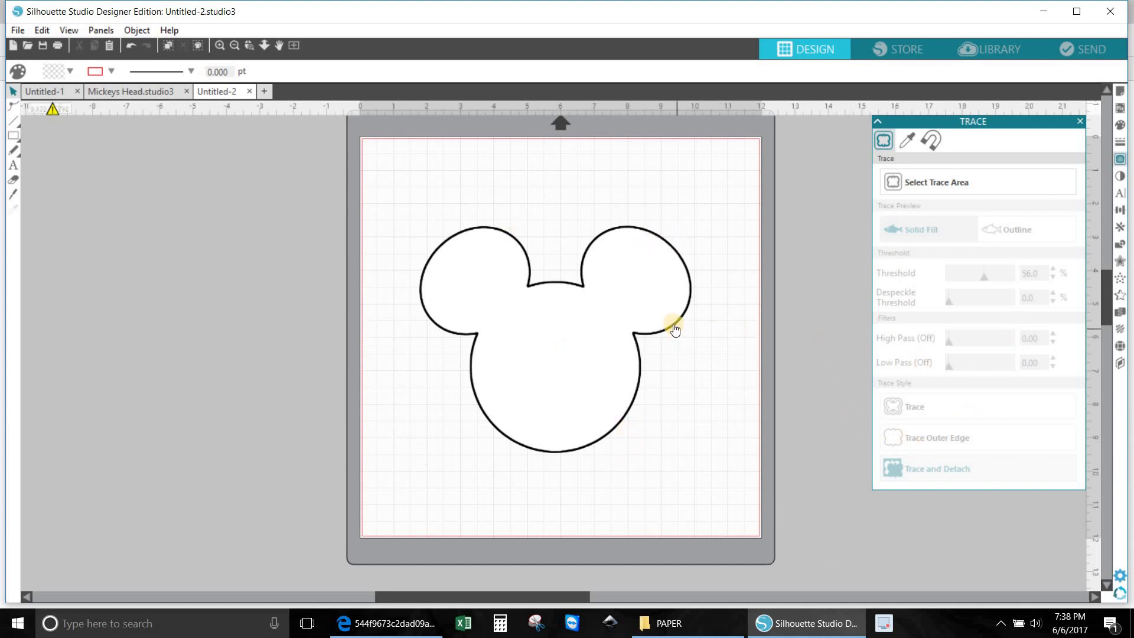
Nudge the detached head slightly upward, select a trace area of about 10.6 by 9.67 in around it and apply the Trace style
drag(671, 321, 675, 308)
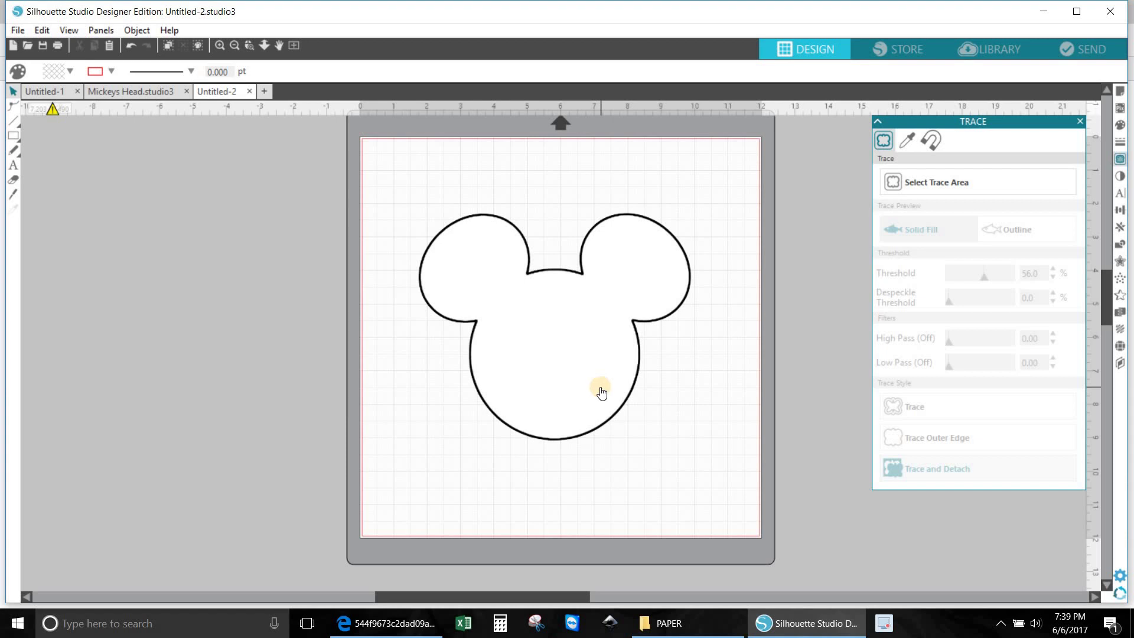
click(922, 175)
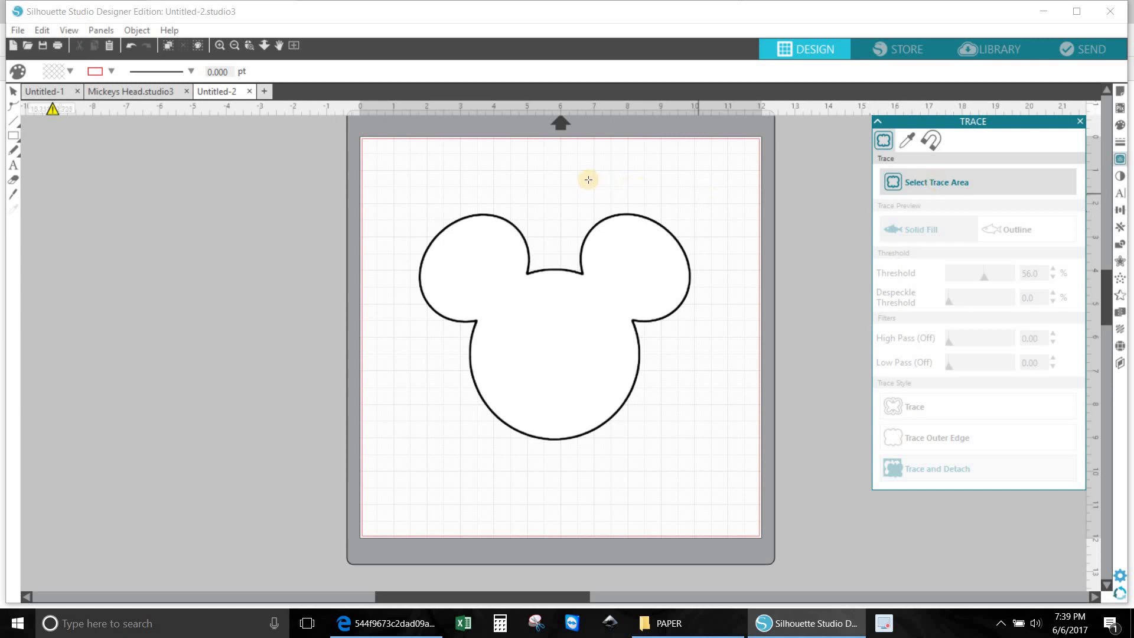
drag(377, 169, 732, 492)
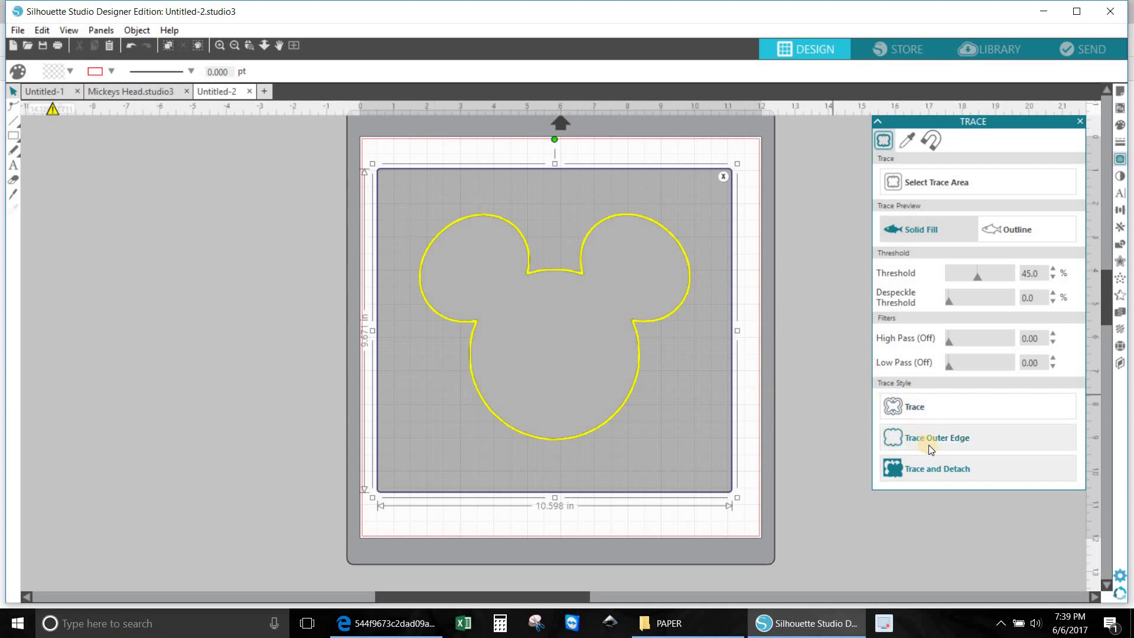
click(909, 408)
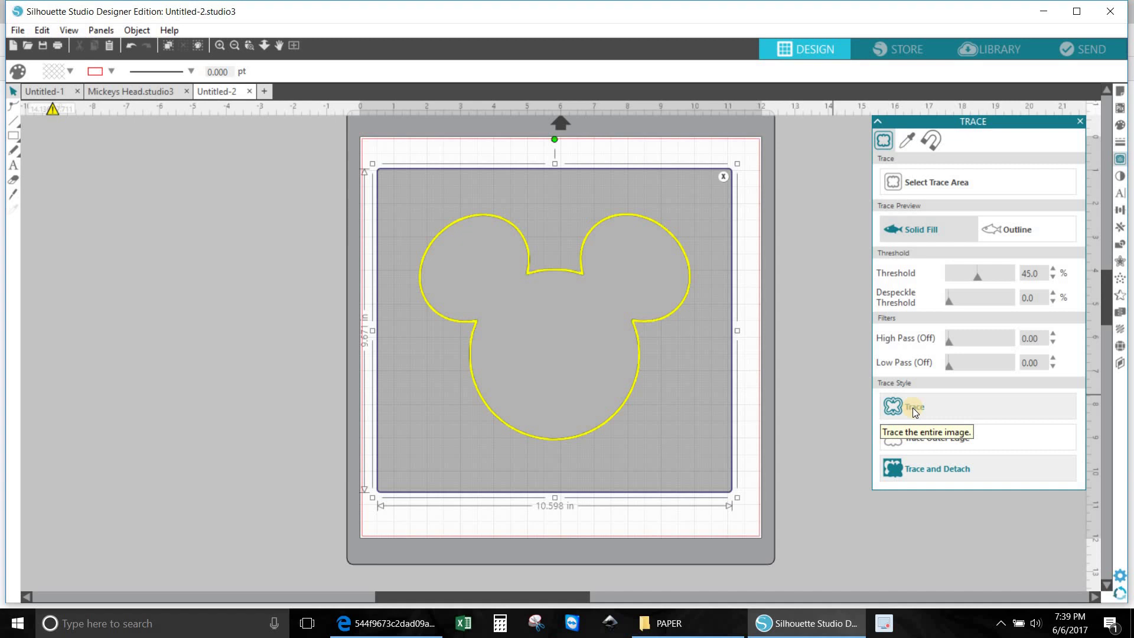
click(912, 407)
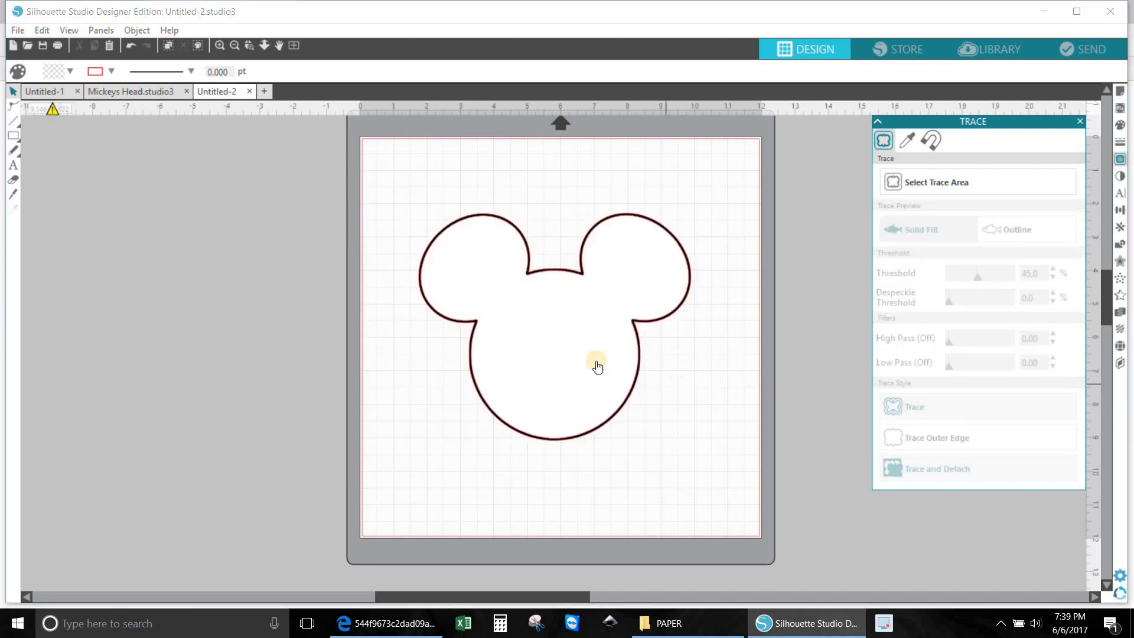
Move the detached head image off the page, away from its traced outline, and inspect the outline up close
drag(596, 366, 166, 345)
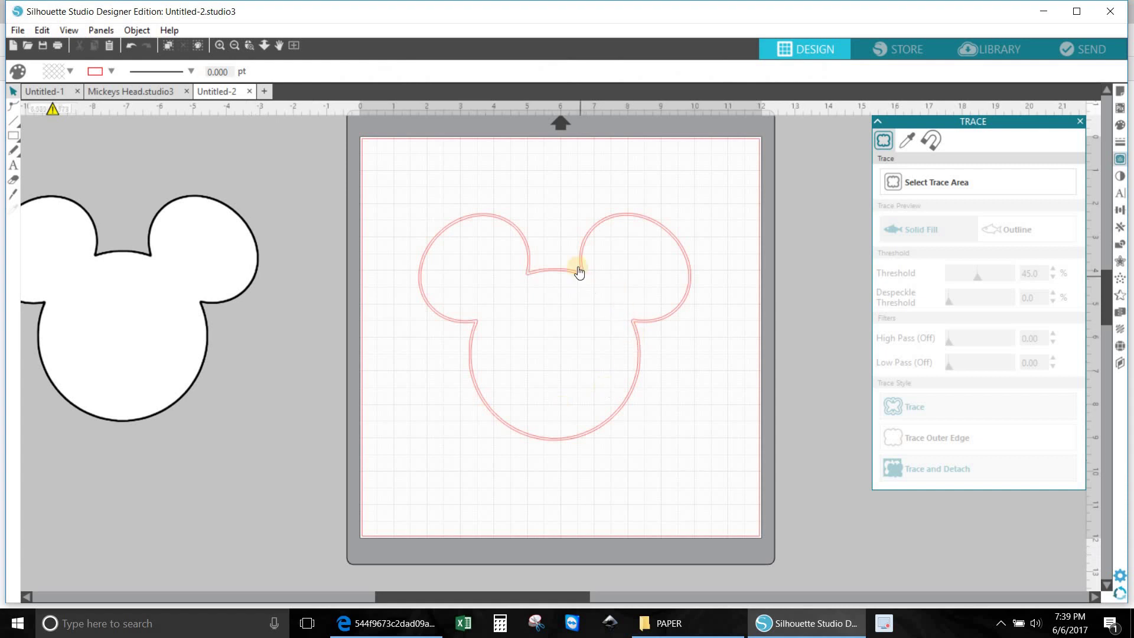
click(218, 50)
click(218, 49)
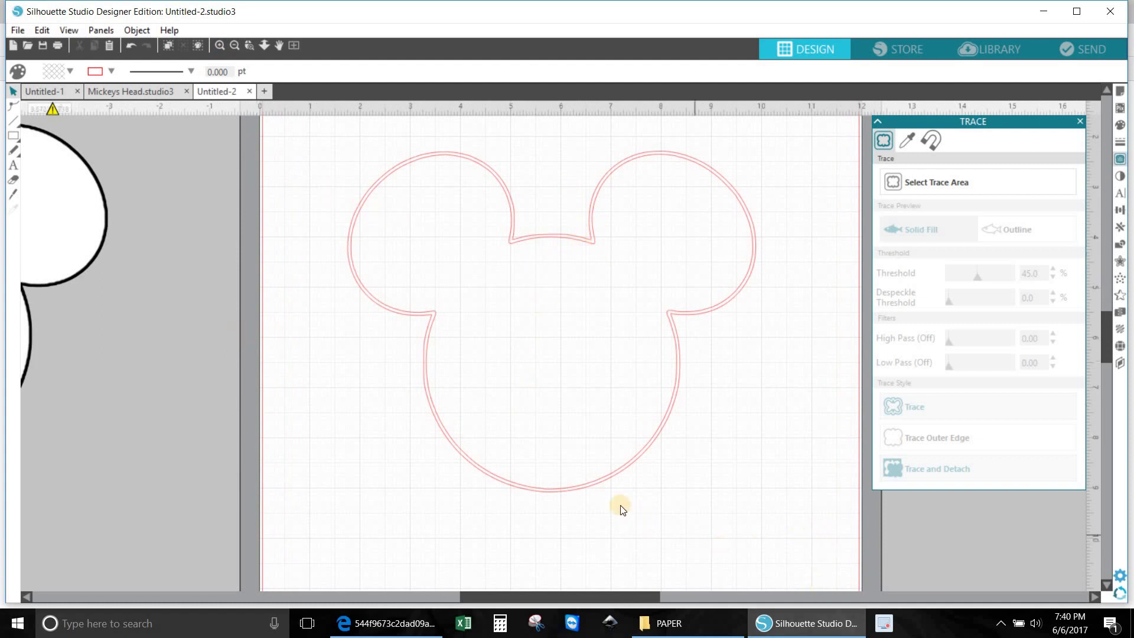
Select the traced head outline and move it slightly toward the lower right of the page
scroll(549, 471, down, 2)
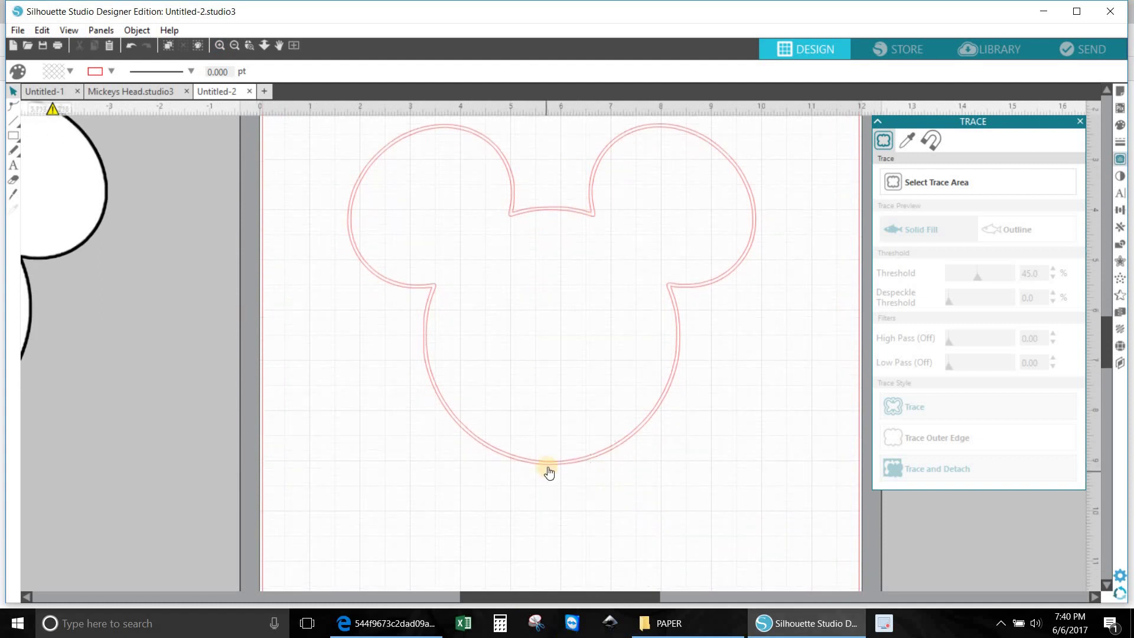
click(549, 471)
drag(545, 472, 581, 482)
scroll(552, 480, up, 1)
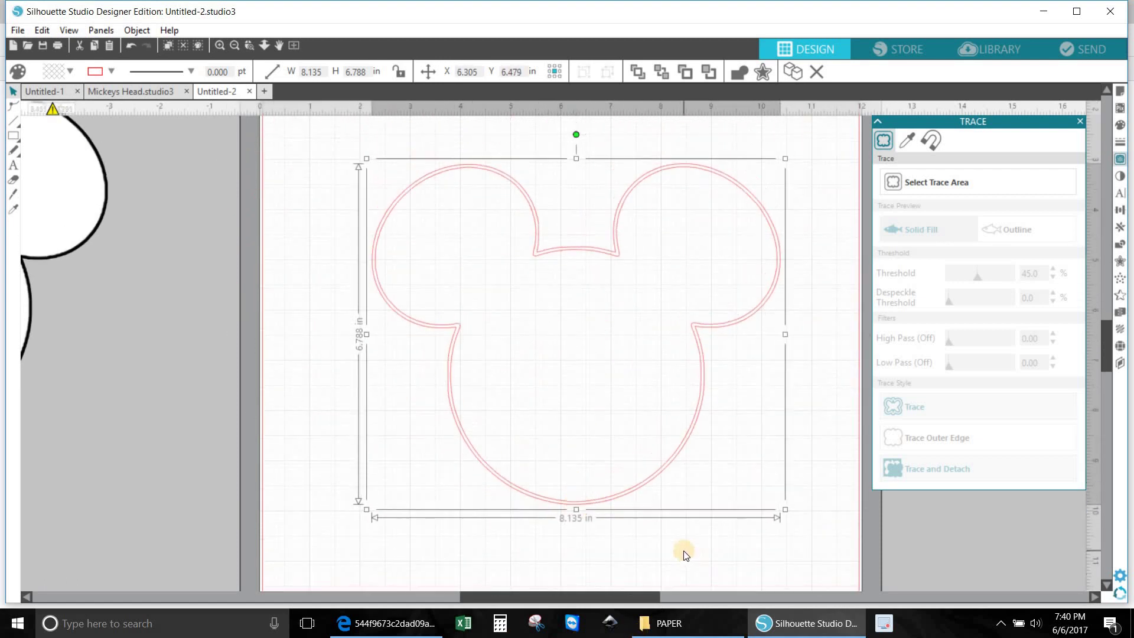
scroll(685, 555, up, 2)
scroll(695, 490, down, 1)
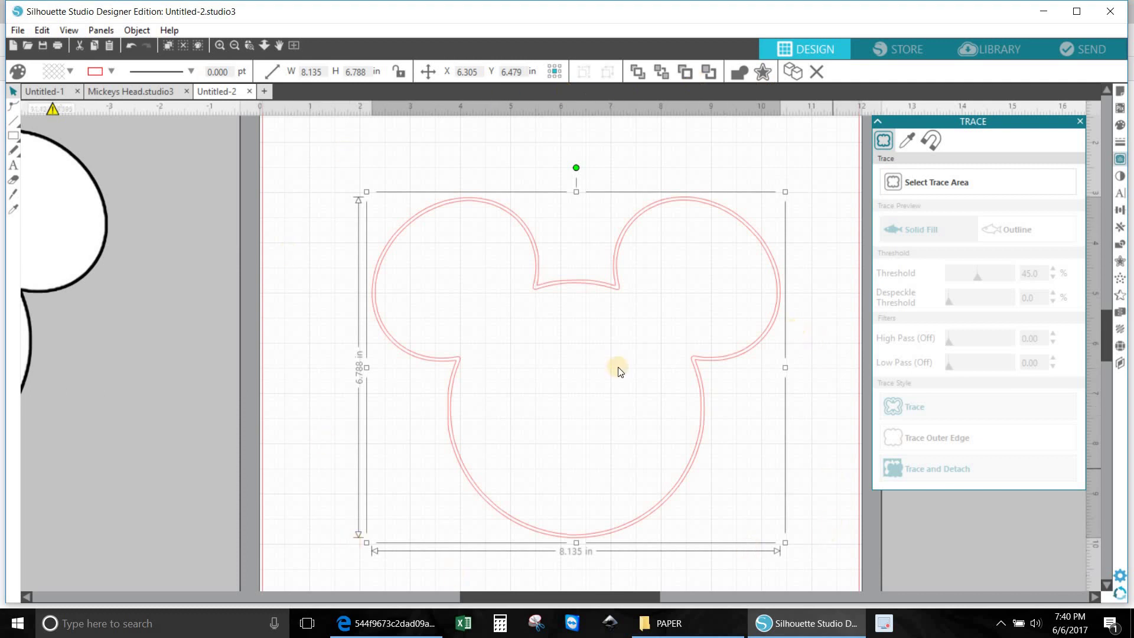
Release the compound path of the traced head outline so its inner and outer lines are separate shapes
right_click(543, 366)
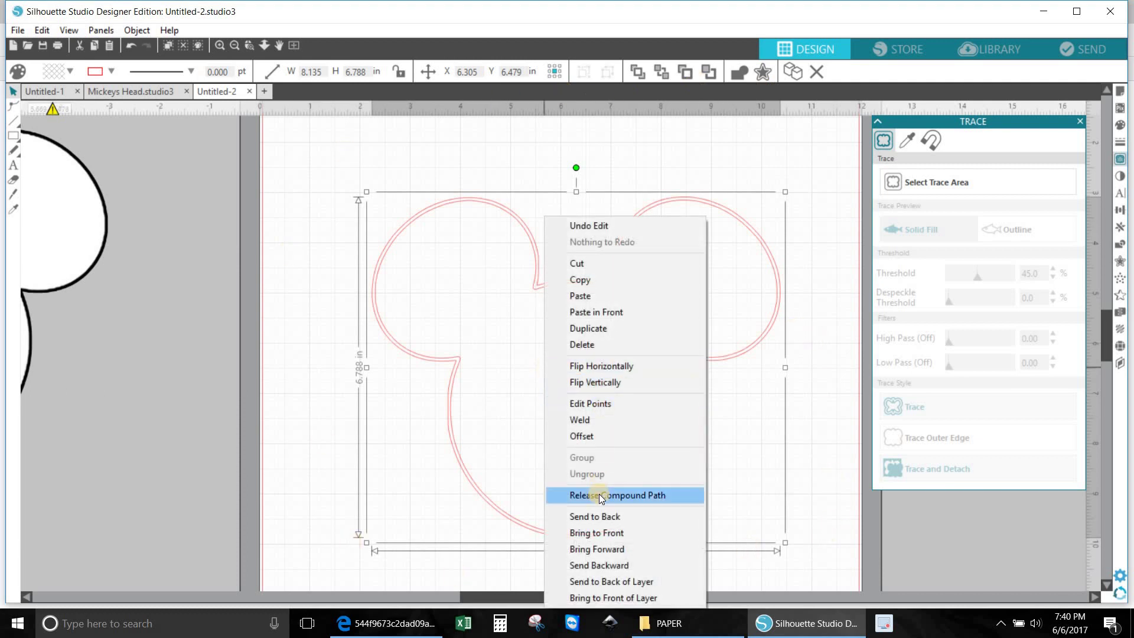
click(675, 493)
click(828, 408)
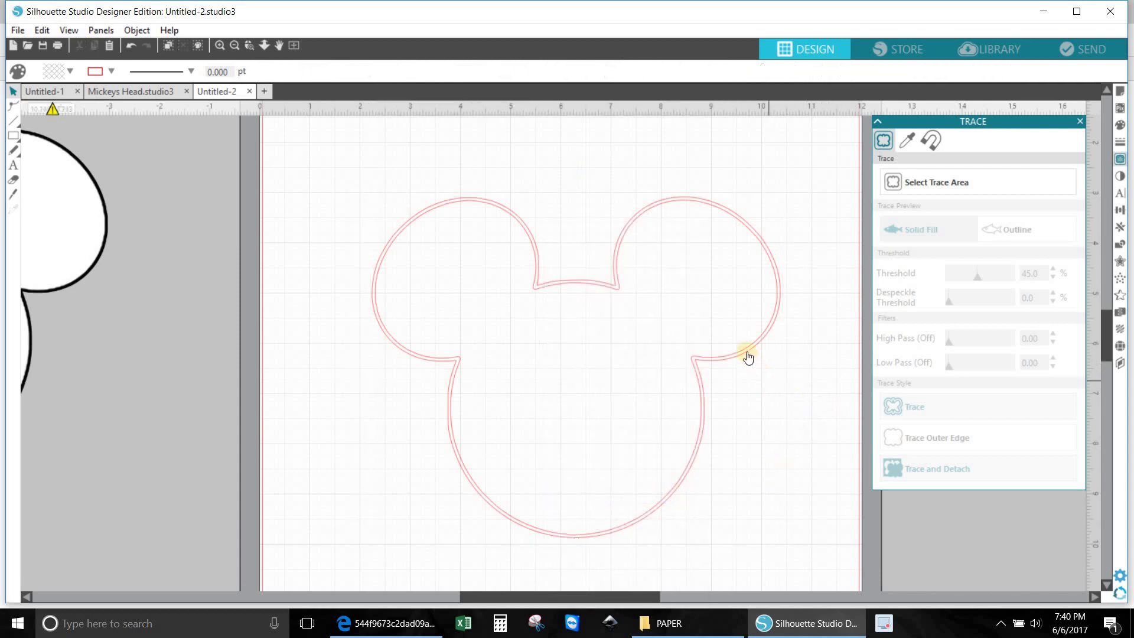
Pull the inner head outline away from the outer one to test the separation and undo the move
drag(747, 353, 619, 380)
click(835, 564)
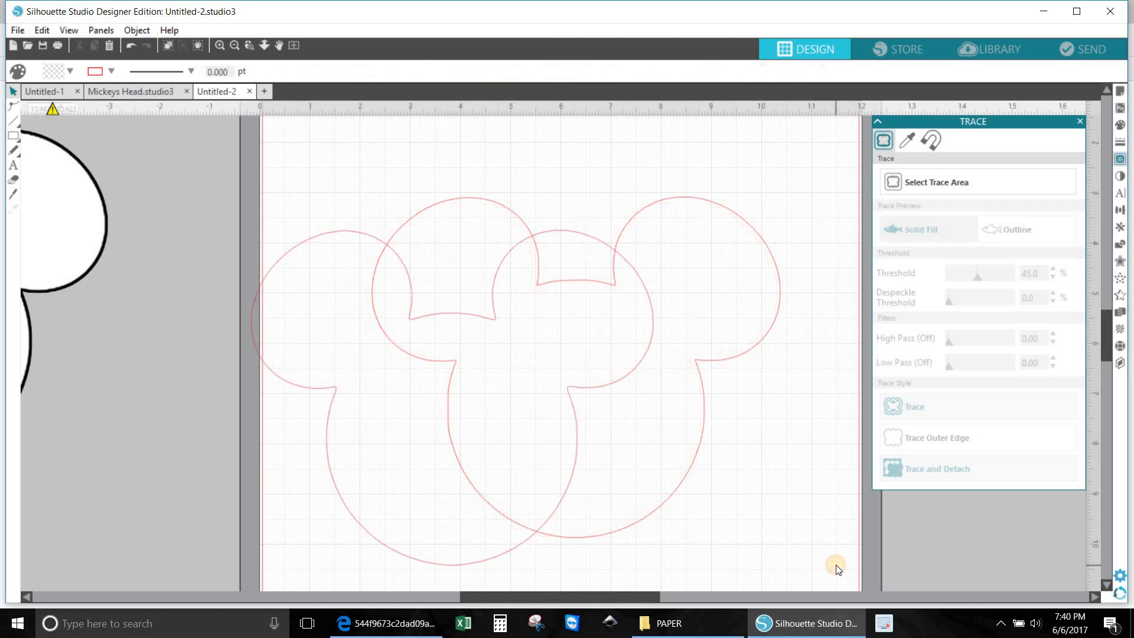
click(126, 45)
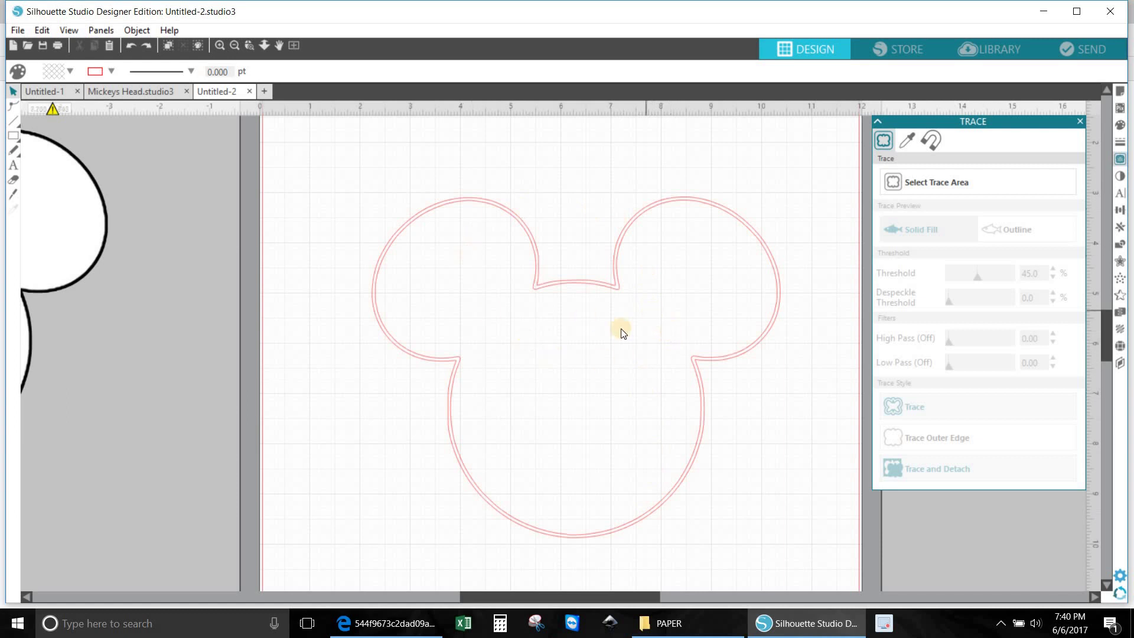
Switch to the web browser, close the full-size head outline image and look through the "minnie mouse bow" image results
click(1047, 8)
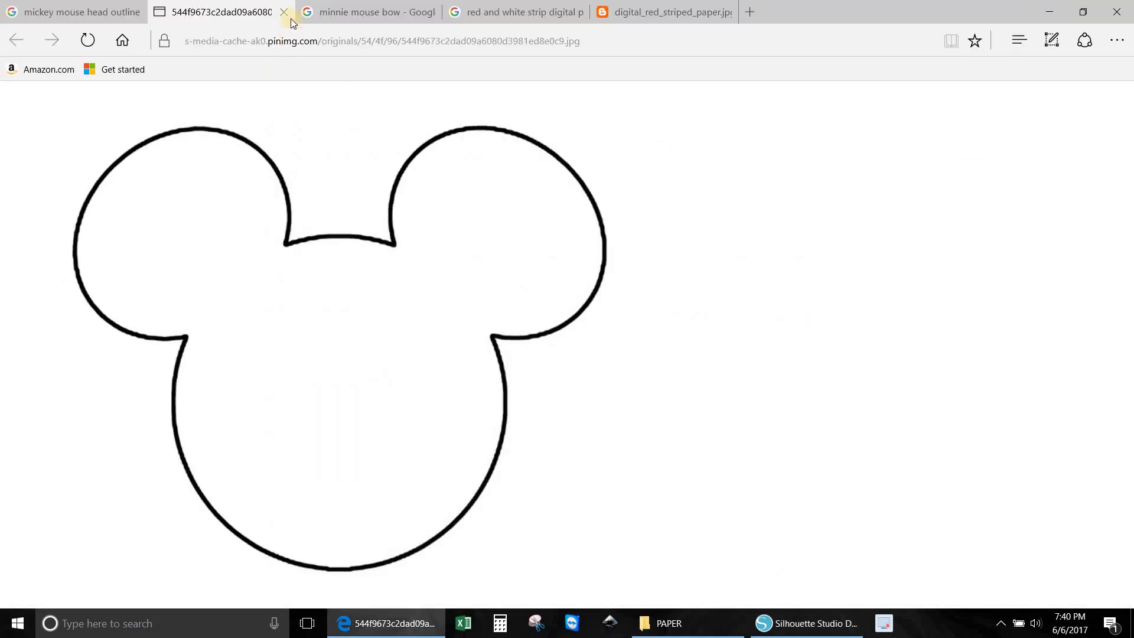
click(285, 12)
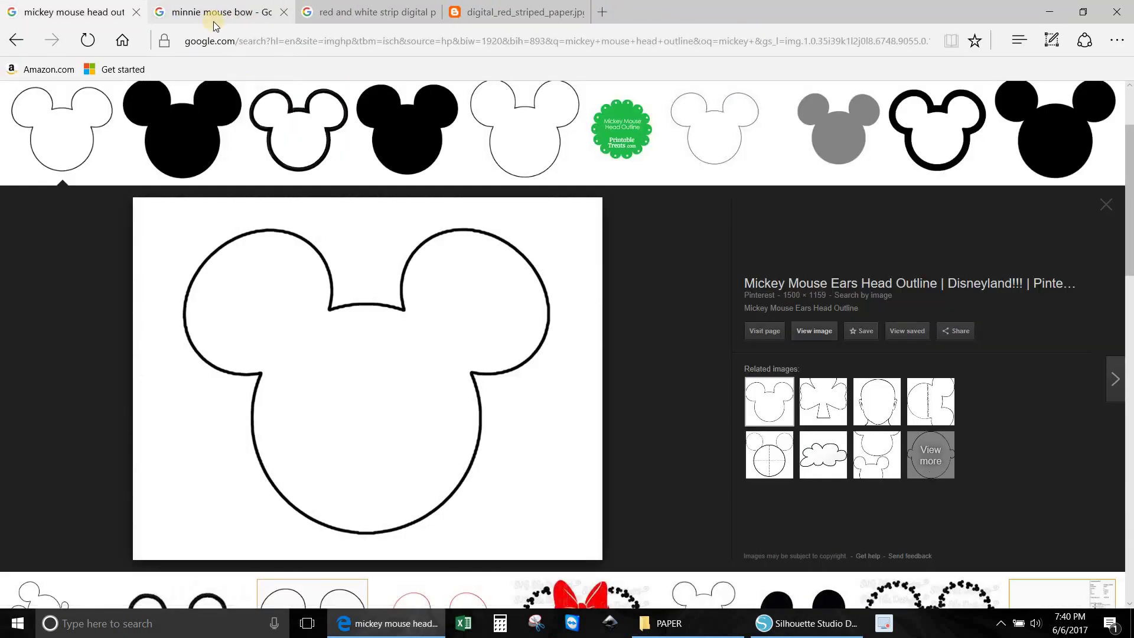
click(186, 17)
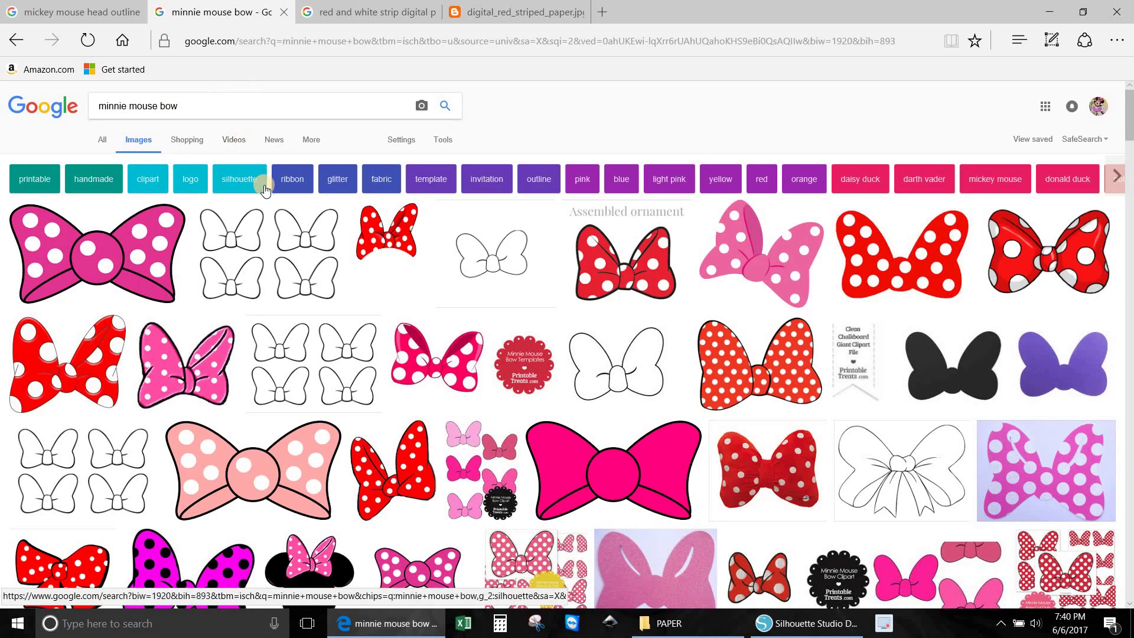
scroll(264, 192, down, 2)
scroll(264, 192, down, 4)
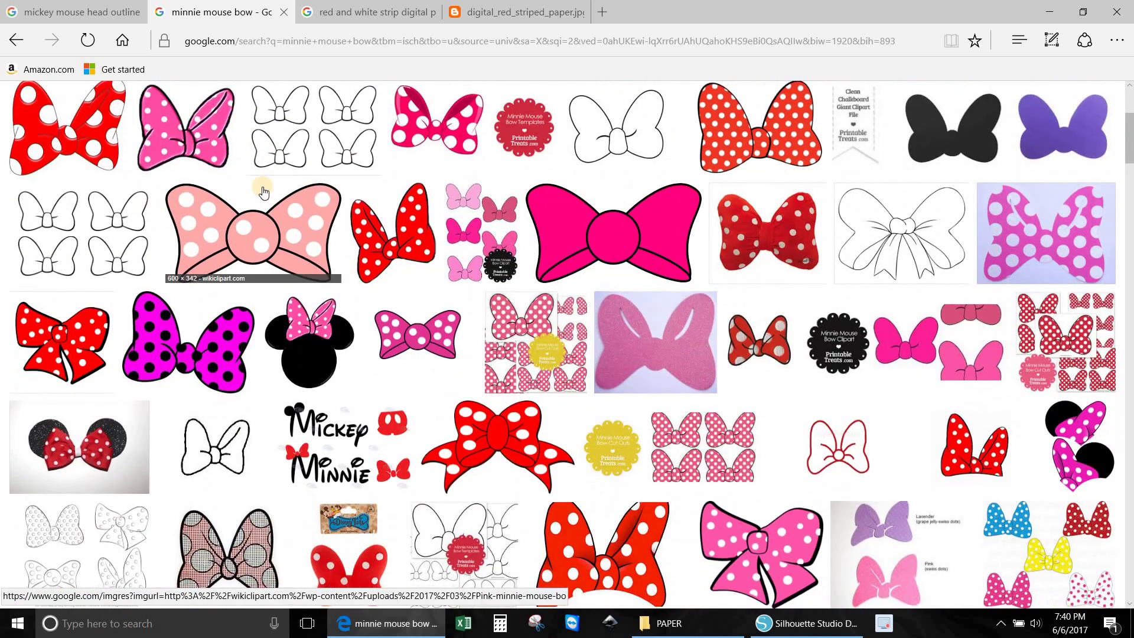
scroll(264, 192, up, 6)
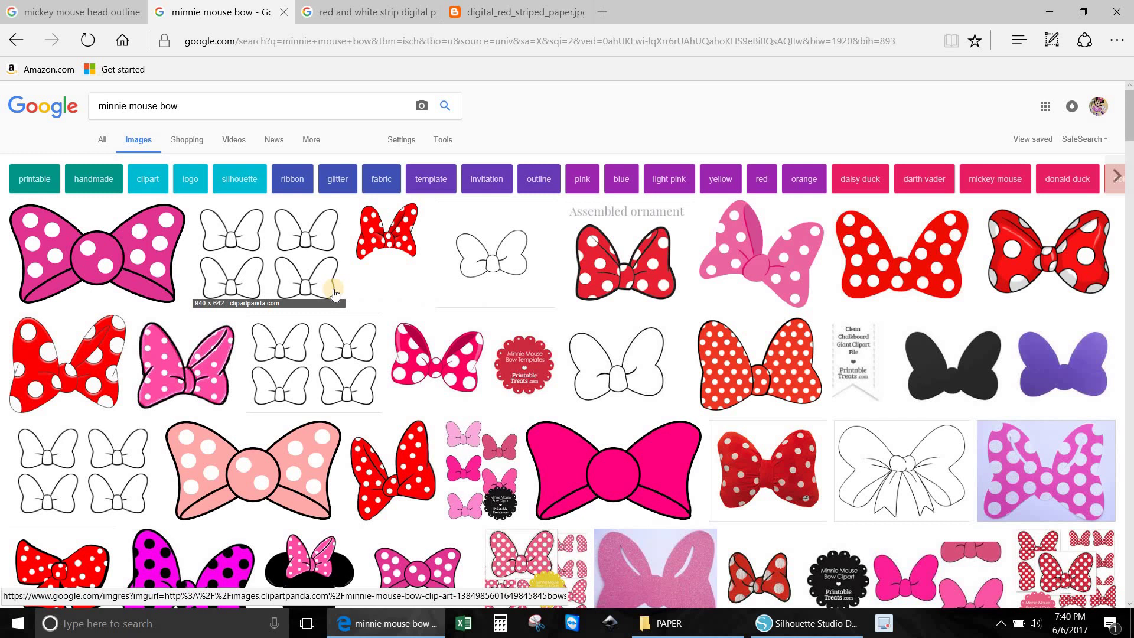
scroll(334, 294, down, 1)
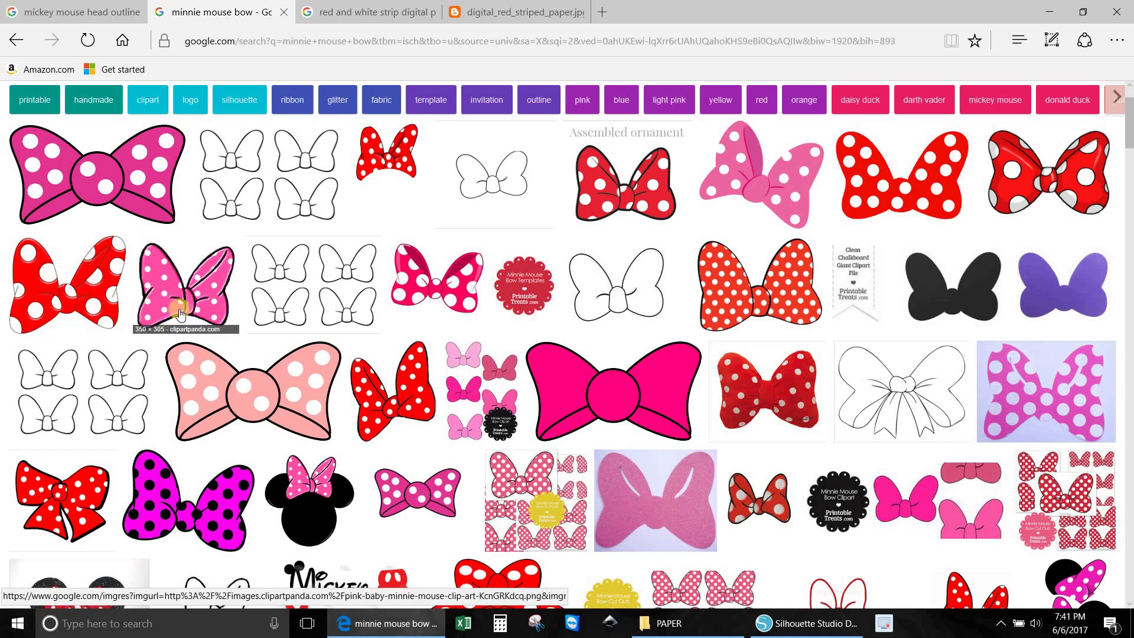
Open the large red bow with white polka dots and transparent background at full size and copy the picture
click(76, 306)
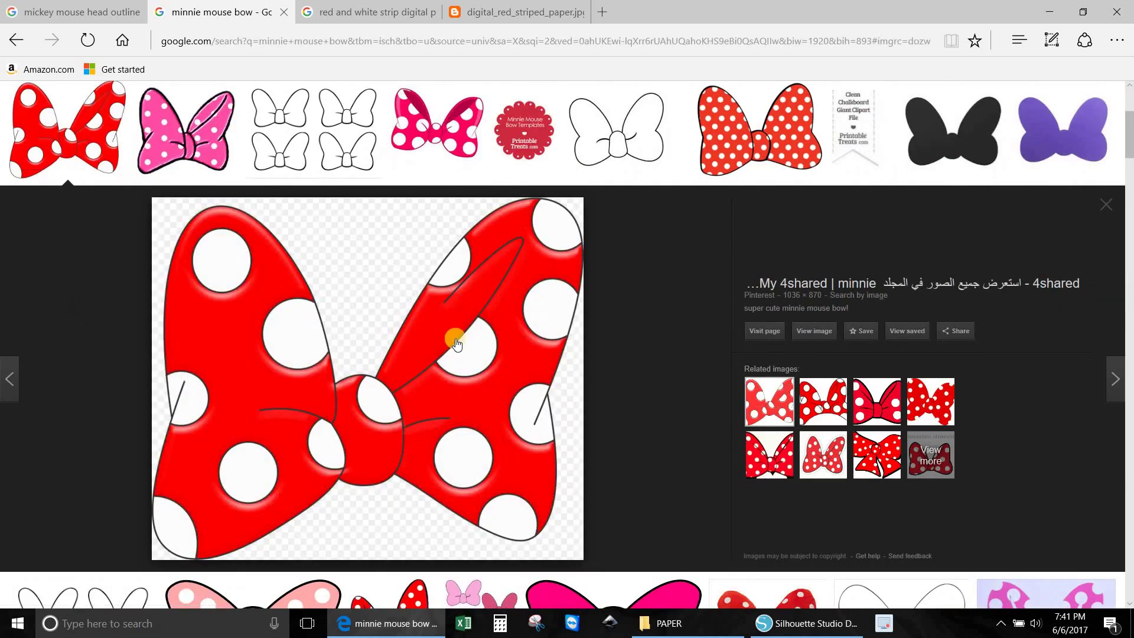
click(816, 332)
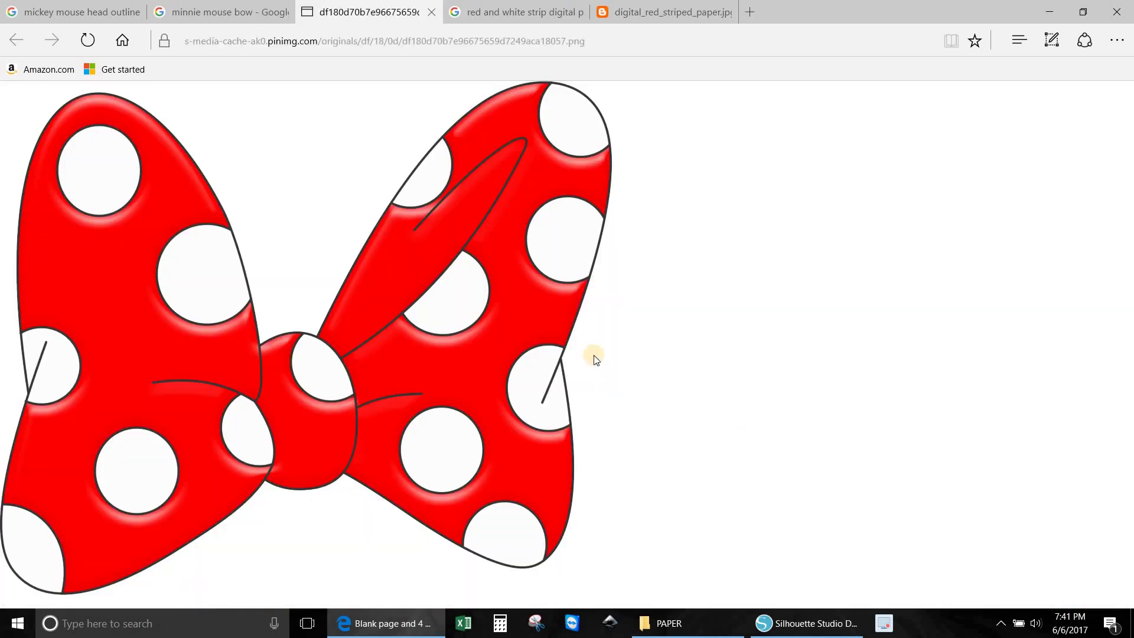
right_click(525, 338)
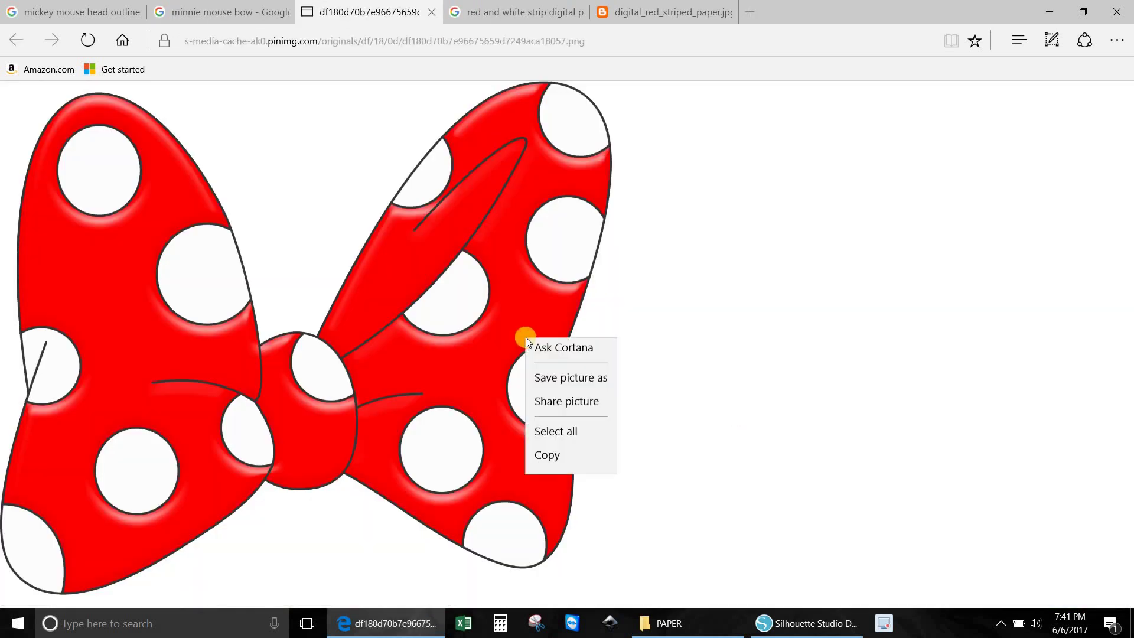
click(559, 461)
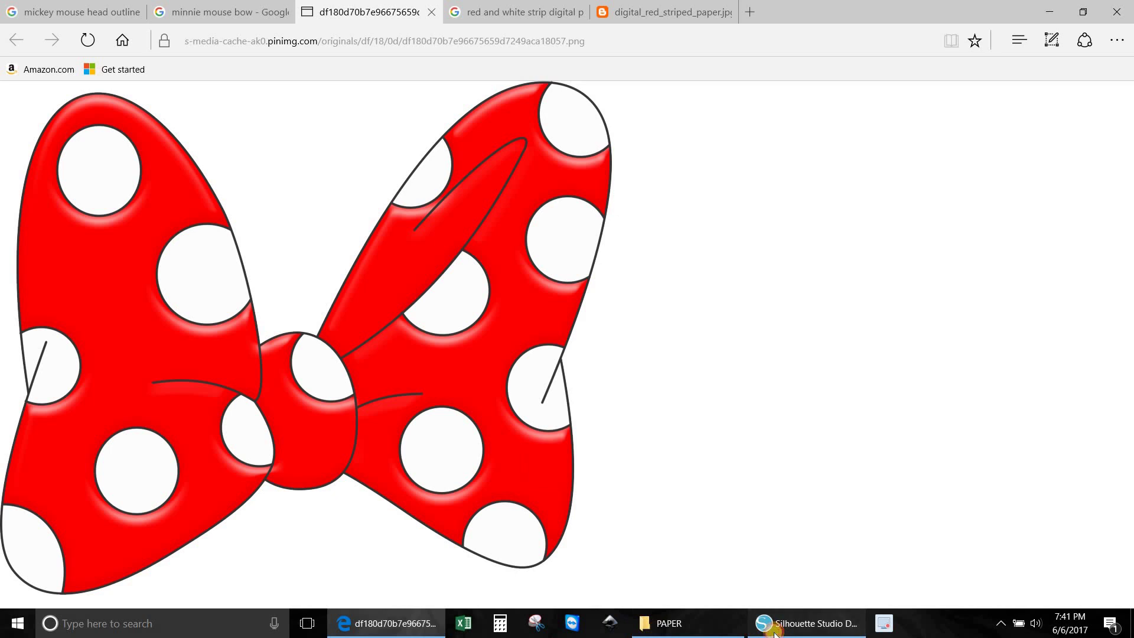
Paste the copied bow into Silhouette Studio, move it away from the head outline and delete it
click(806, 623)
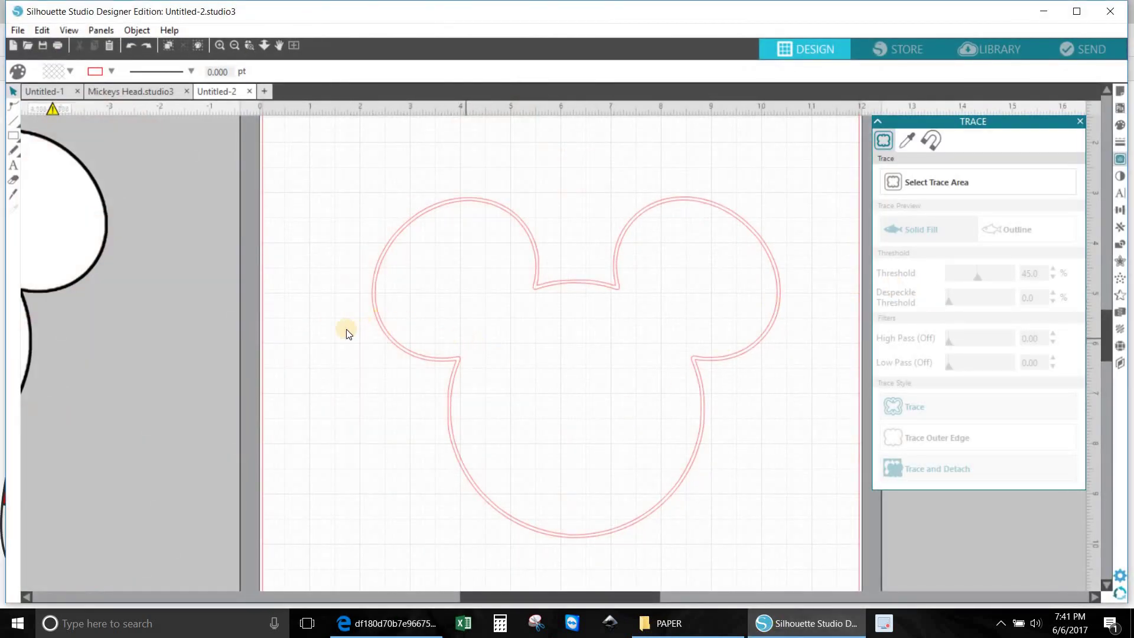
right_click(272, 324)
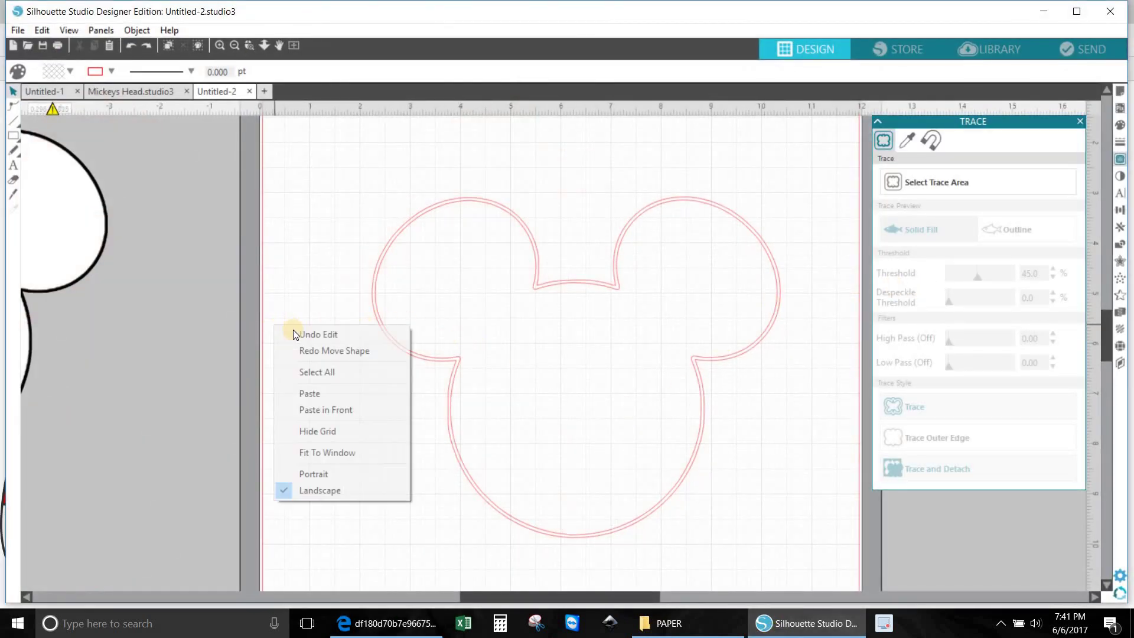
click(314, 394)
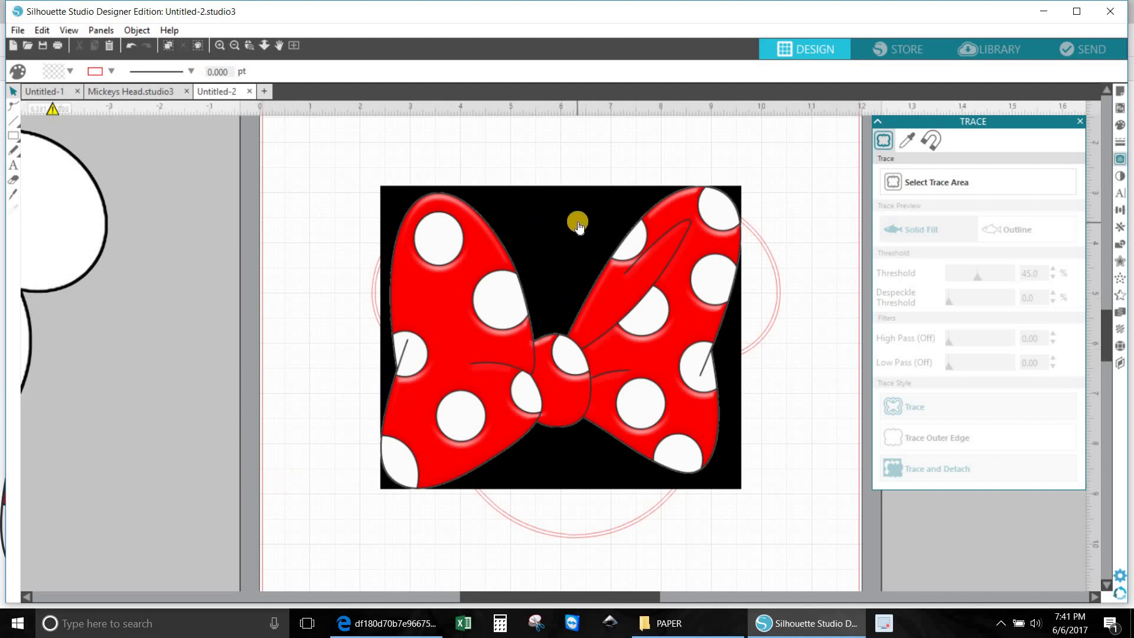
drag(572, 230, 212, 198)
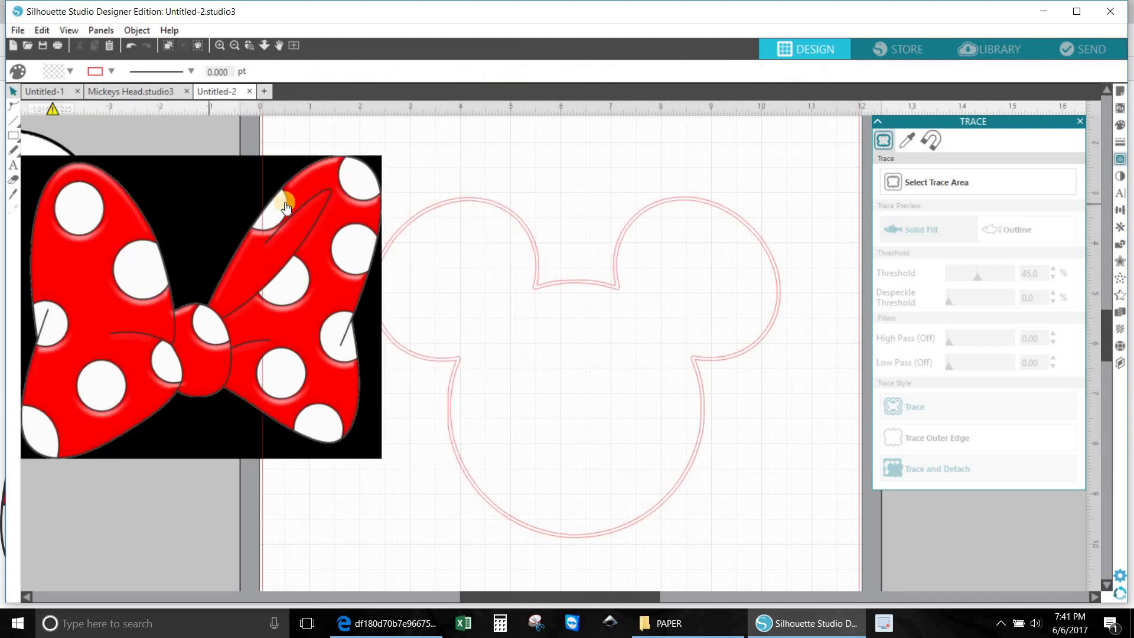
click(203, 218)
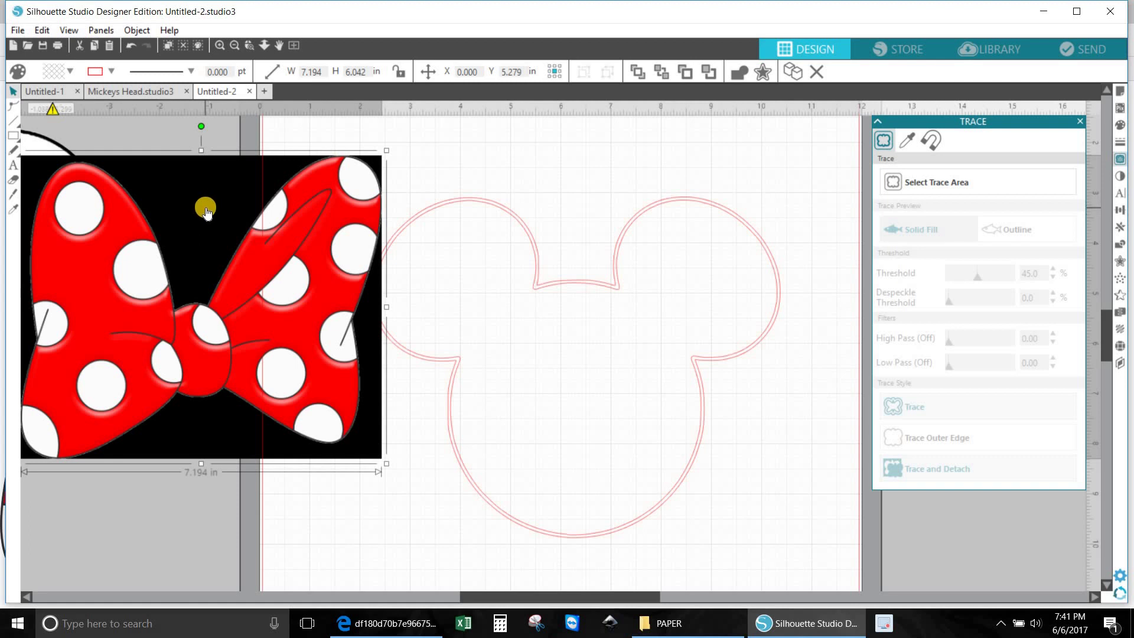
key(Delete)
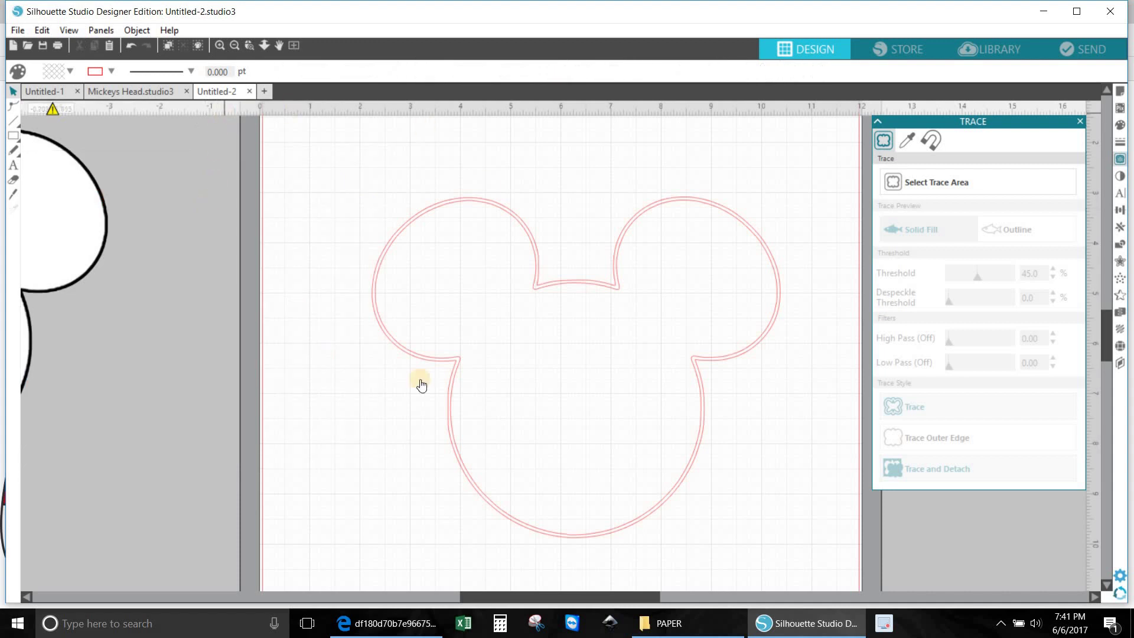
Return to the web browser, close the full-size bow and its preview, and examine the image results for another bow
click(395, 621)
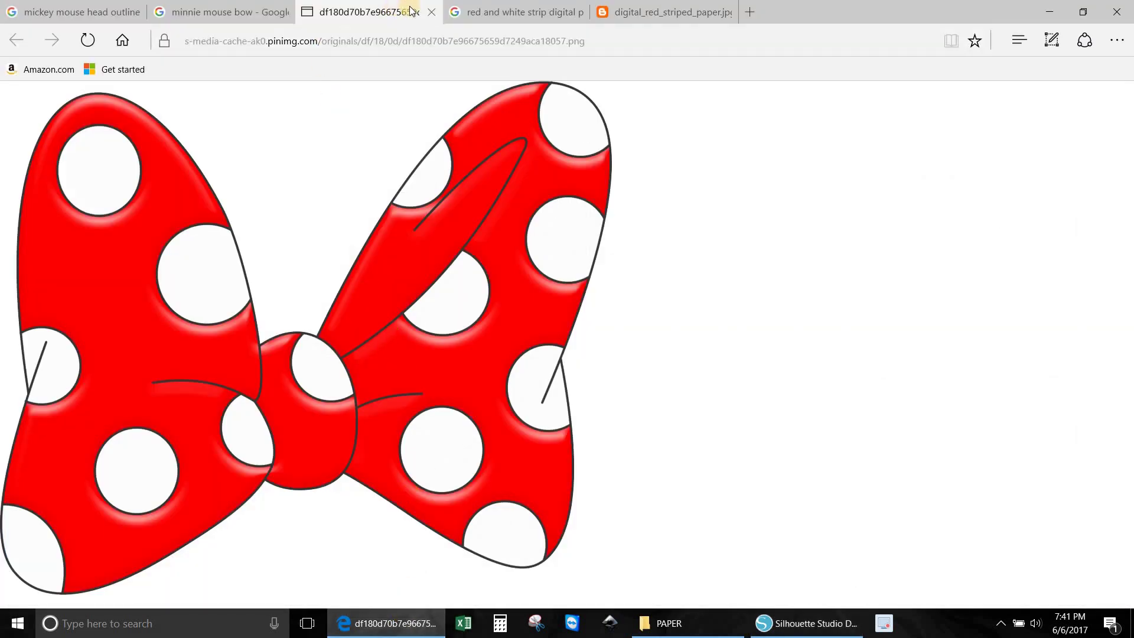
click(429, 12)
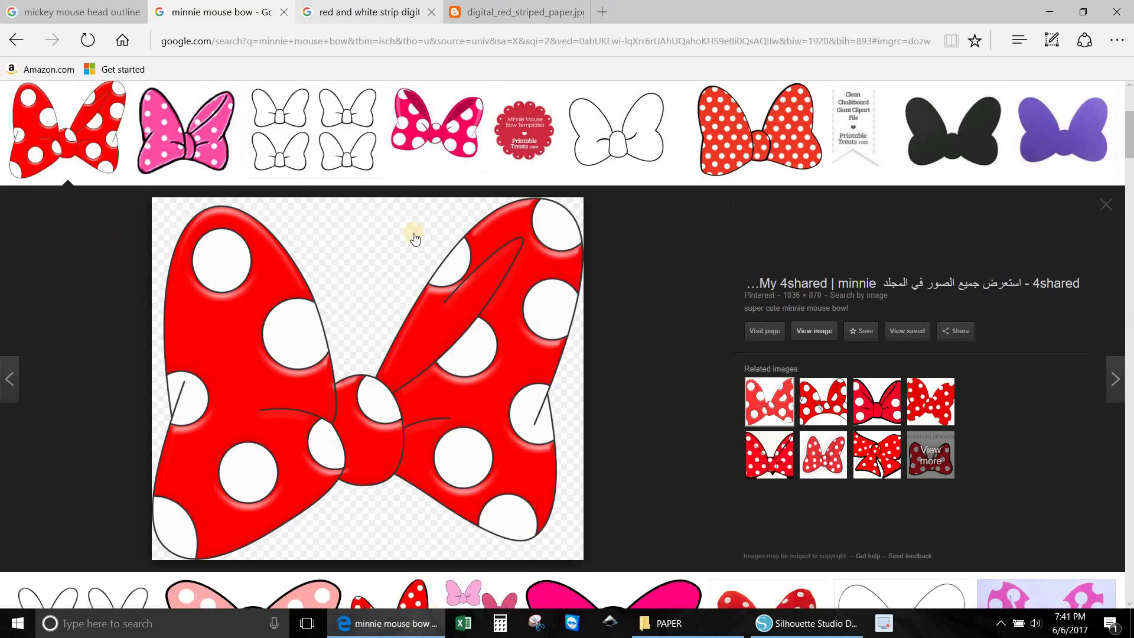
click(1104, 204)
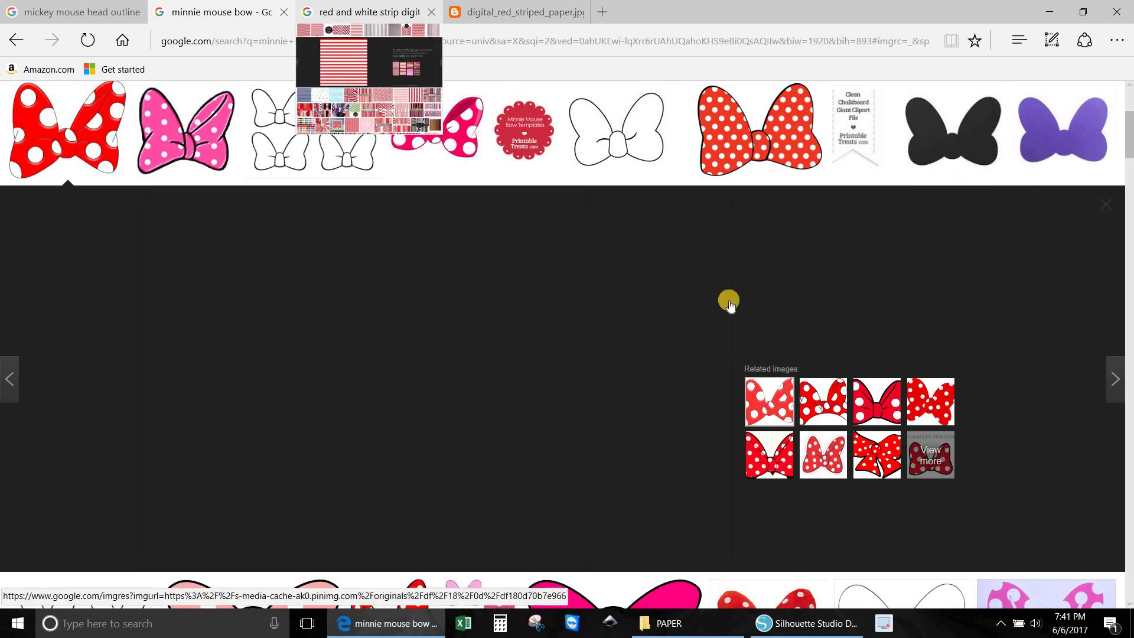
scroll(566, 292, up, 4)
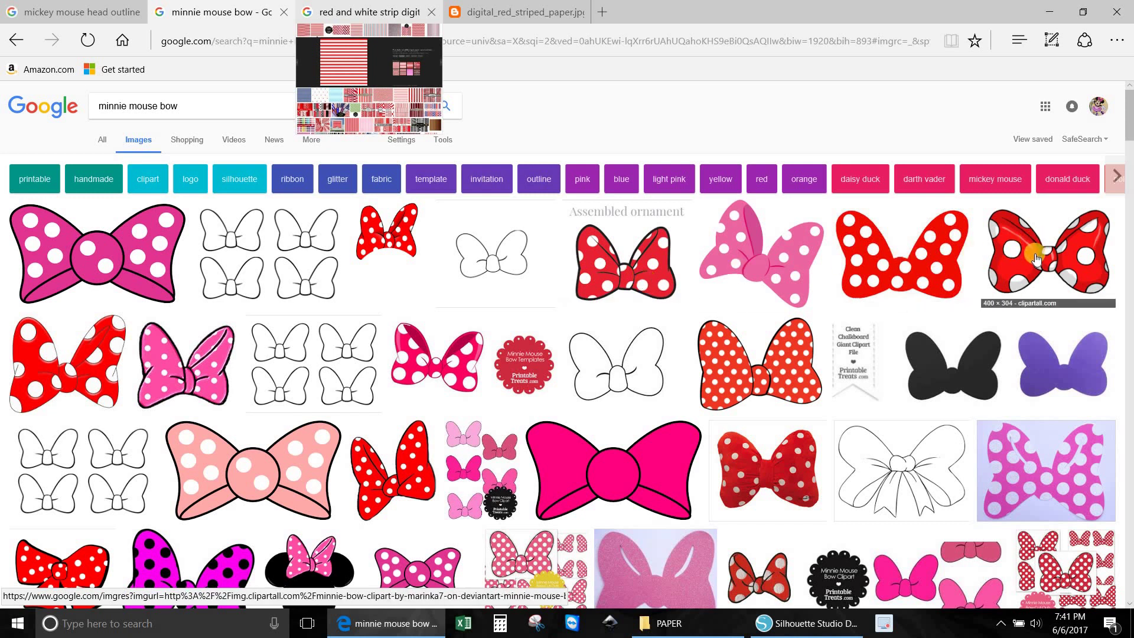
scroll(1057, 286, down, 3)
scroll(1057, 286, down, 1)
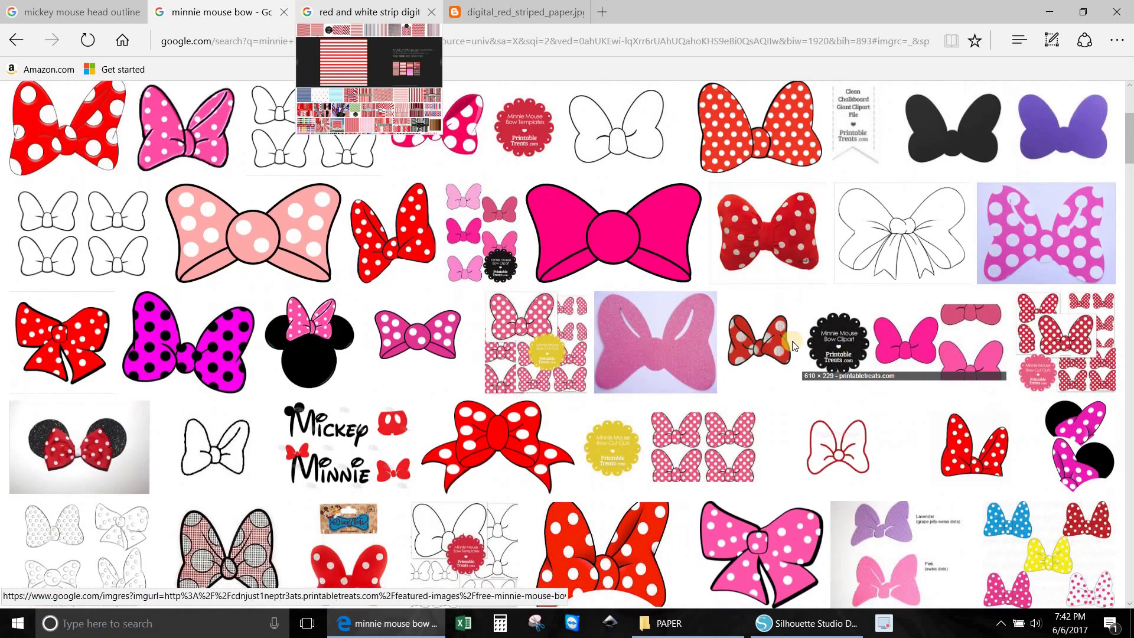
scroll(717, 350, down, 3)
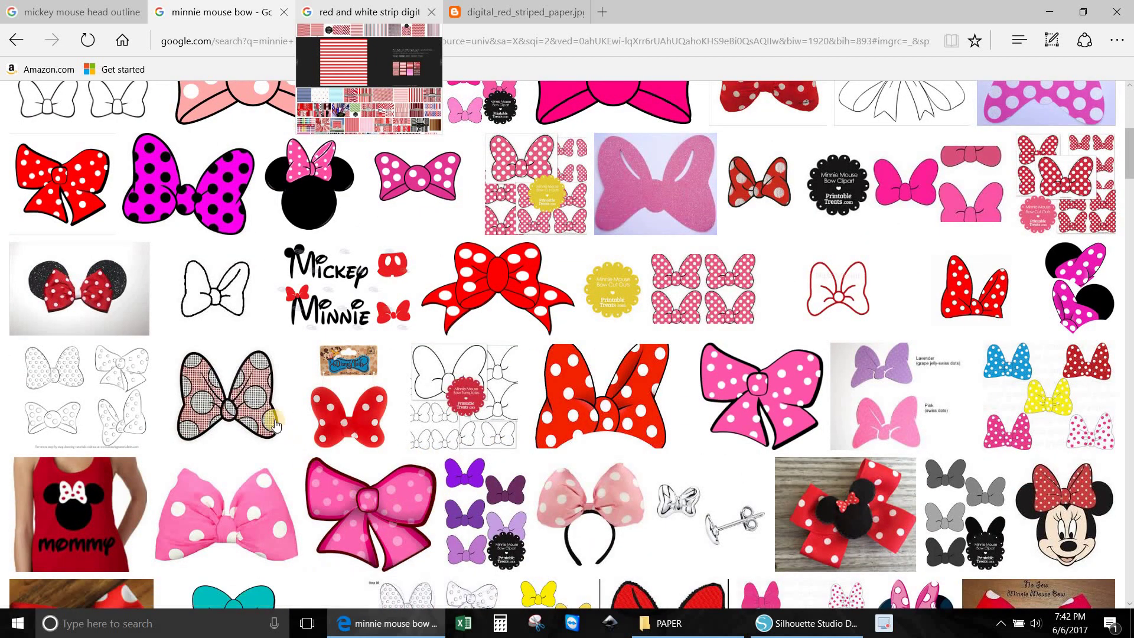
scroll(273, 423, up, 1)
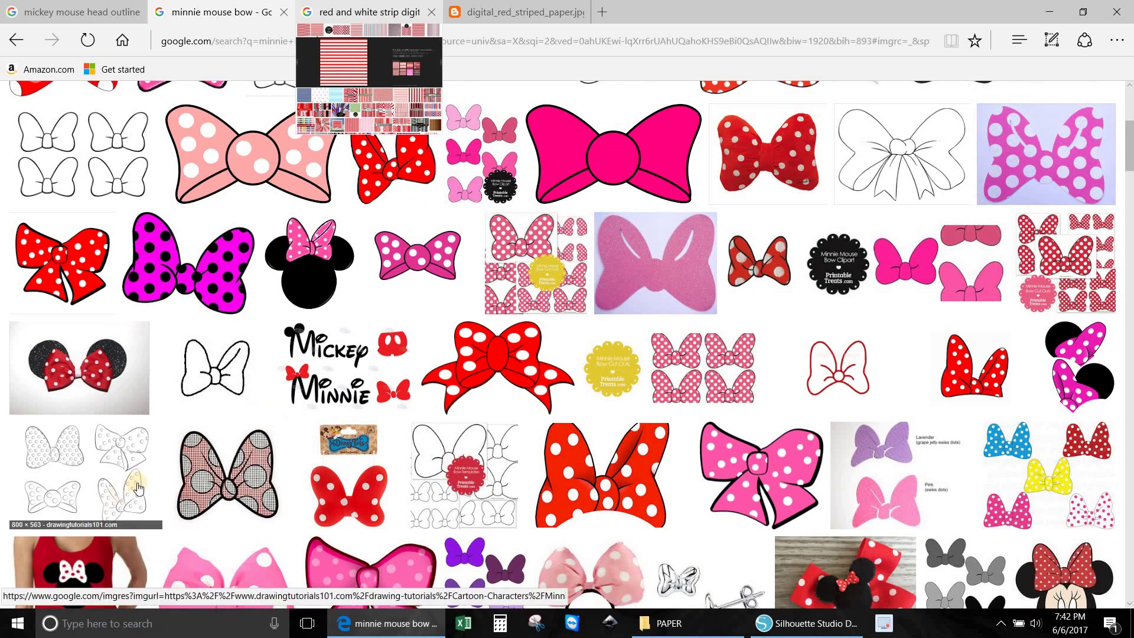
scroll(138, 487, up, 4)
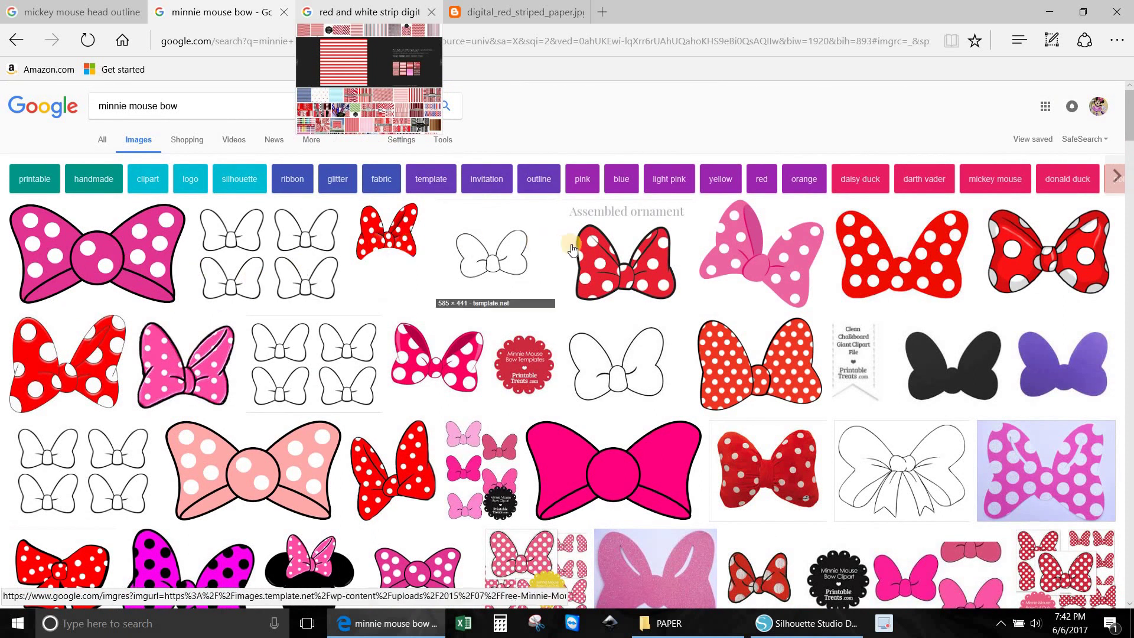
Open the "Assembled ornament" red polka-dot bow image at full size and copy the picture
click(622, 264)
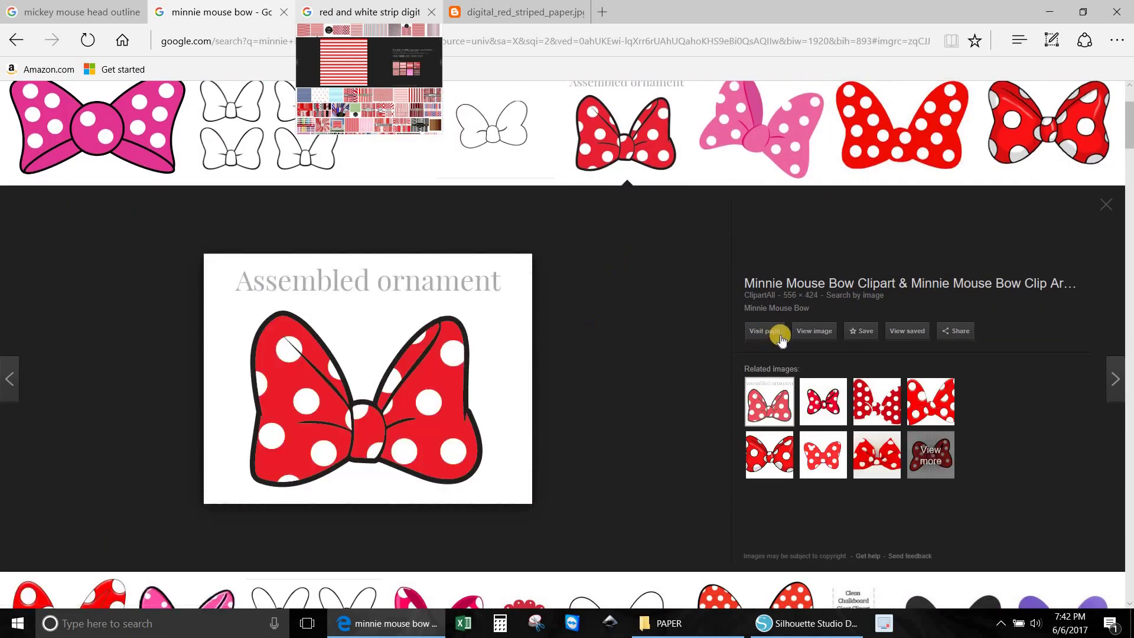
click(830, 342)
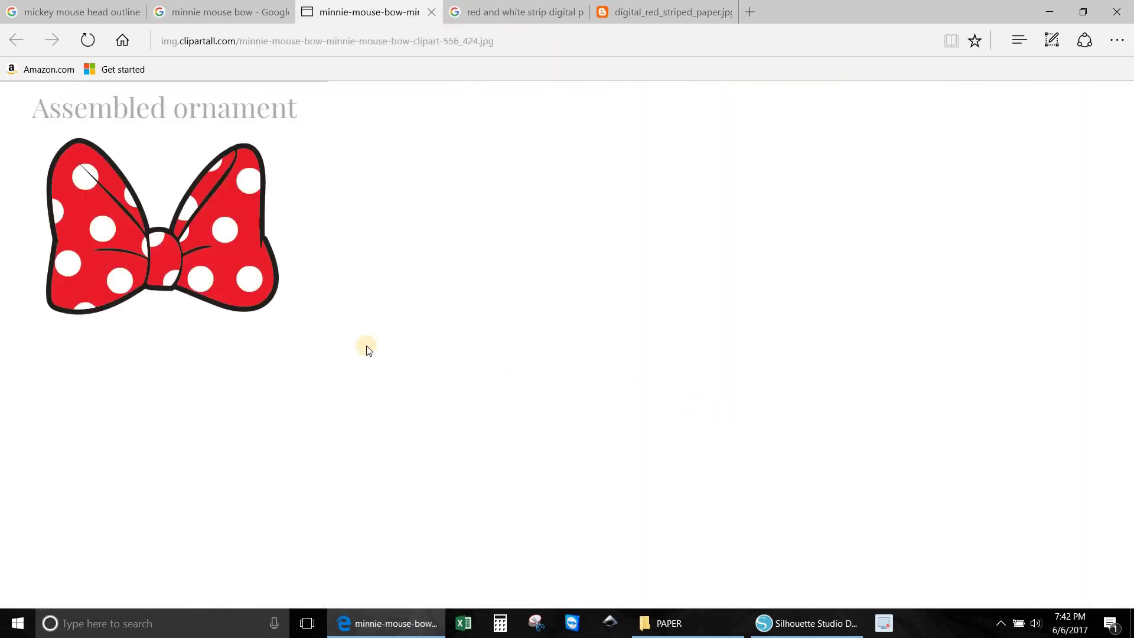
right_click(274, 292)
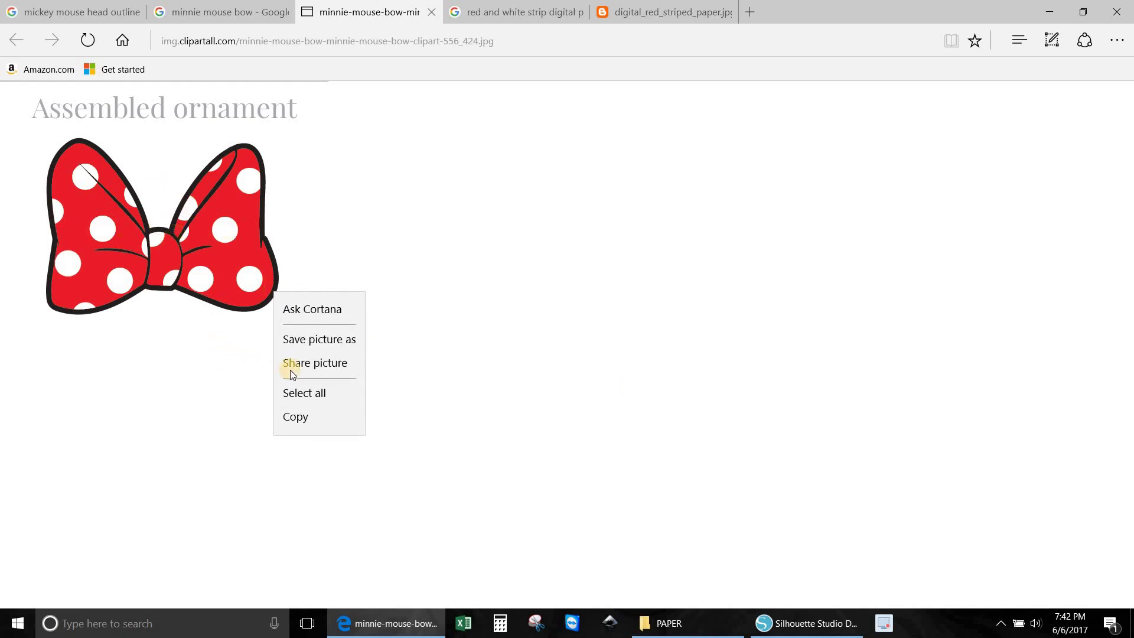
click(293, 418)
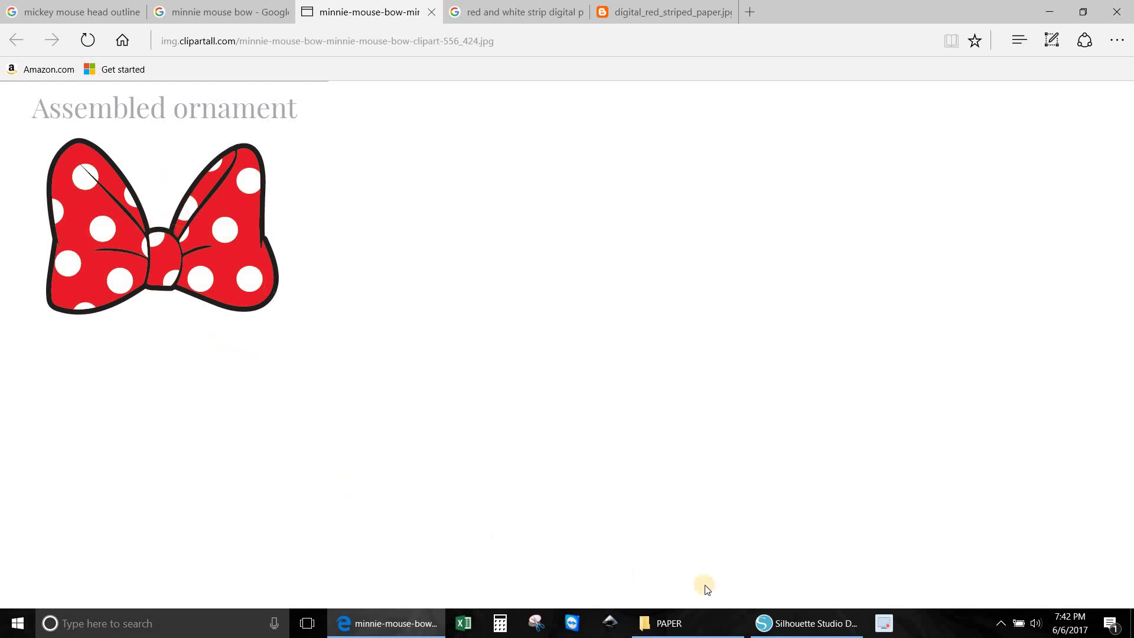
Switch to Silhouette Studio, paste the copied "Assembled ornament" bow picture beside the head outline and select it
click(785, 623)
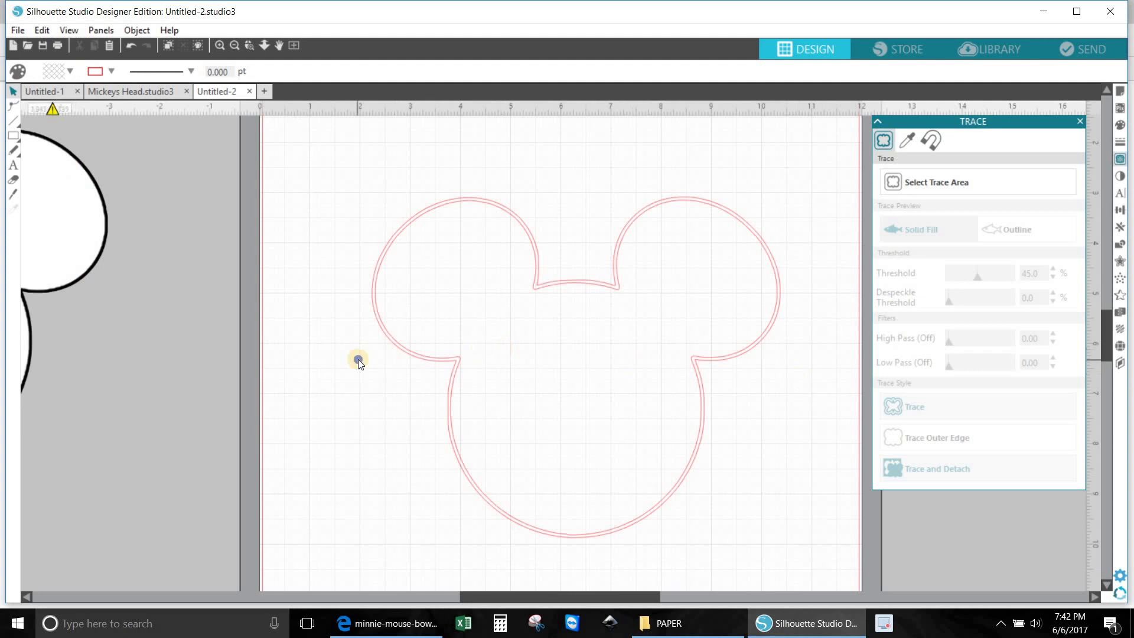
right_click(360, 360)
click(394, 429)
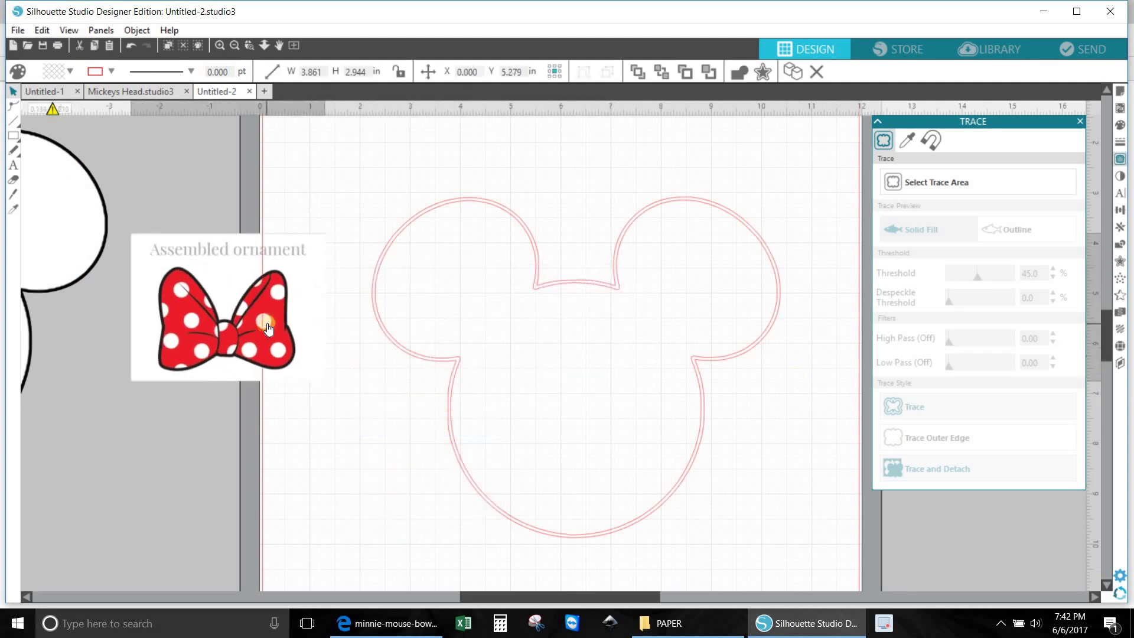
click(296, 405)
click(296, 362)
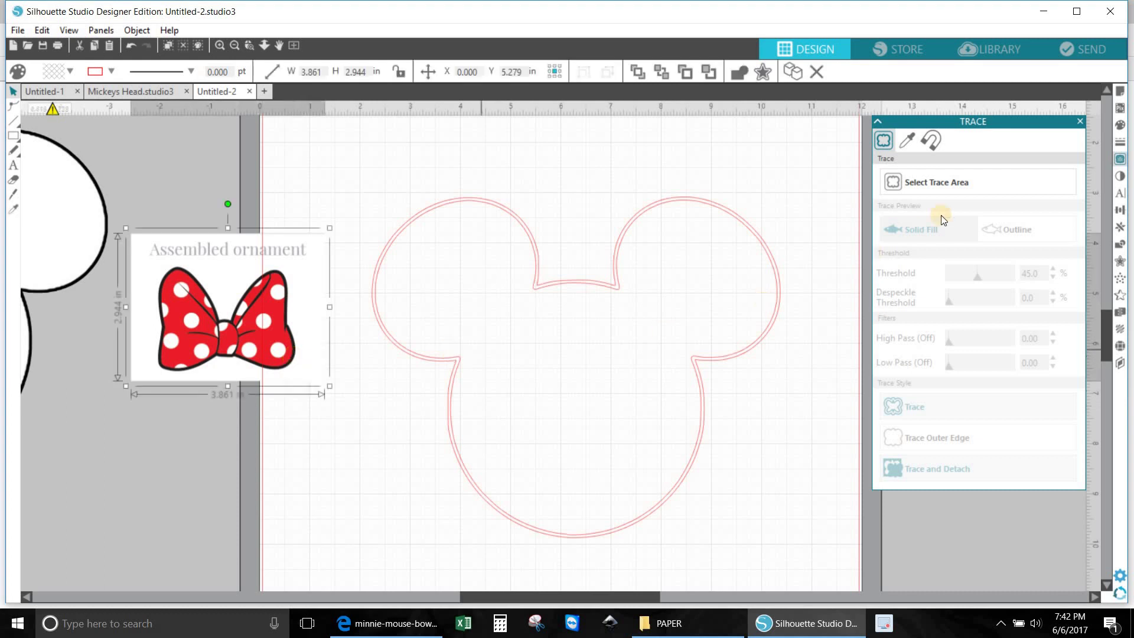
Trace and Detach the polka-dot bow from its picture, move the leftover "Assembled ornament" background away and delete it
click(944, 180)
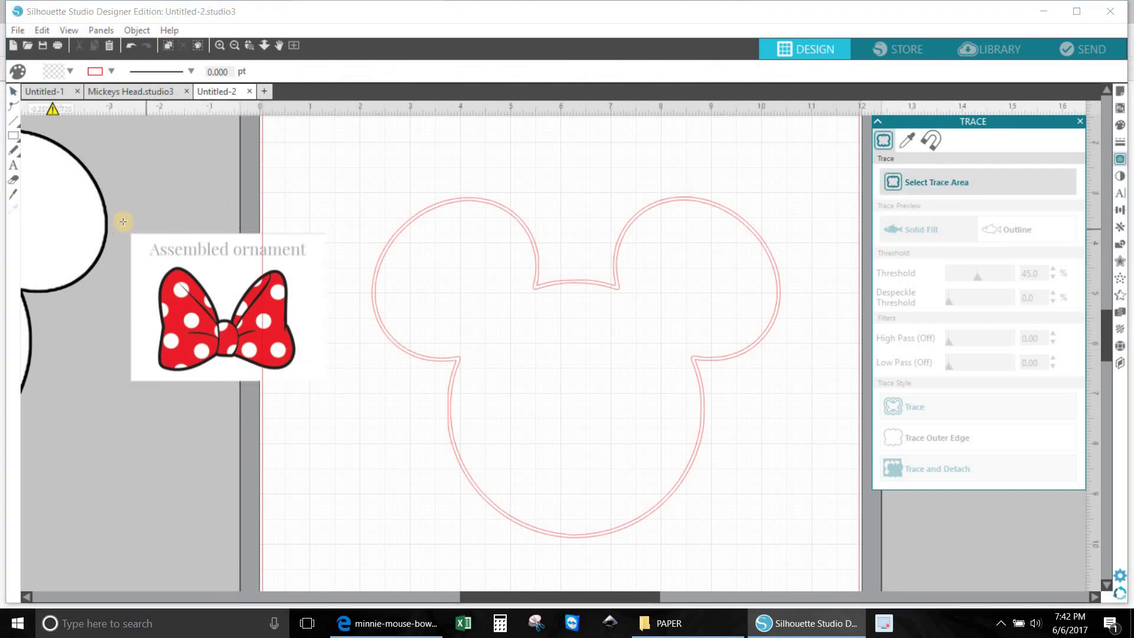
mouse_move(120, 221)
mouse_down()
mouse_move(230, 237)
mouse_move(342, 411)
mouse_up()
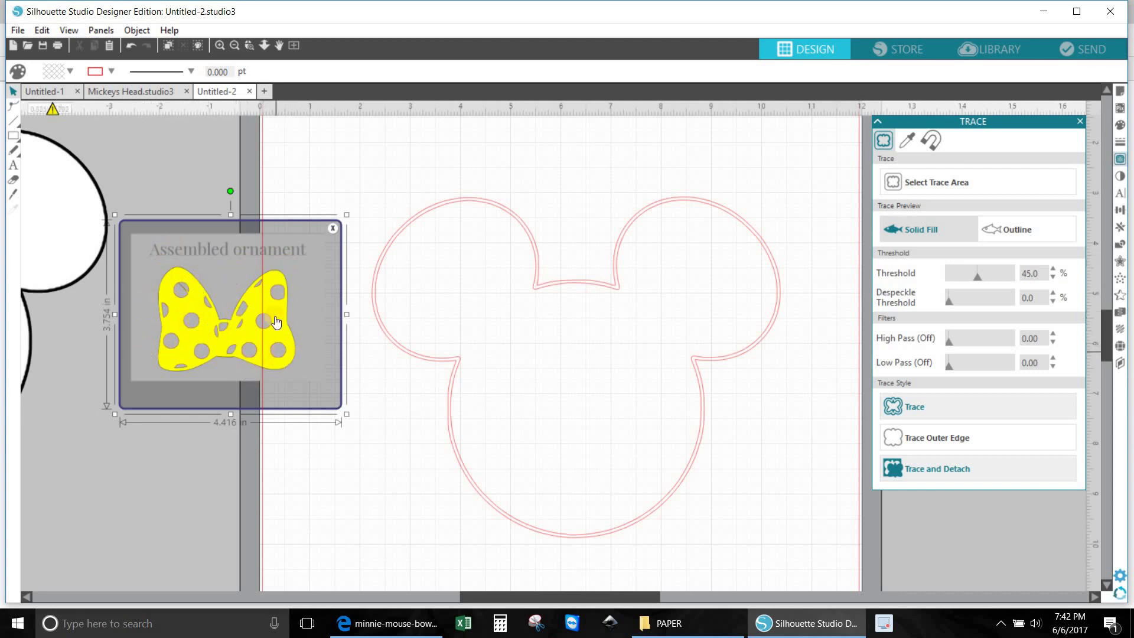
click(943, 466)
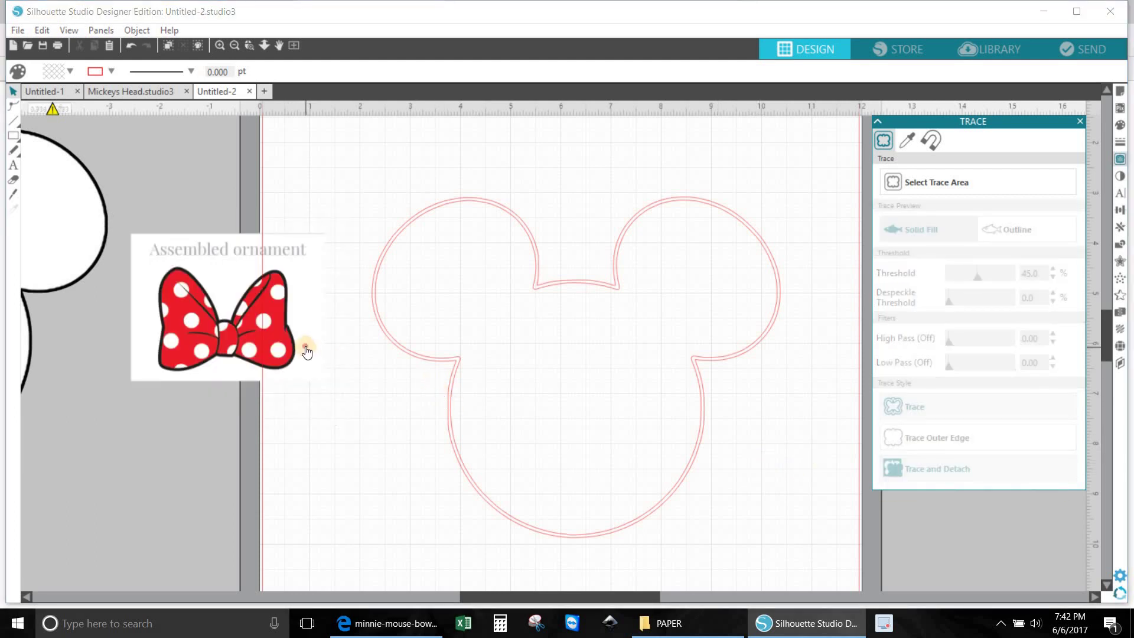
mouse_move(304, 349)
mouse_down()
mouse_move(274, 449)
mouse_move(183, 536)
mouse_up()
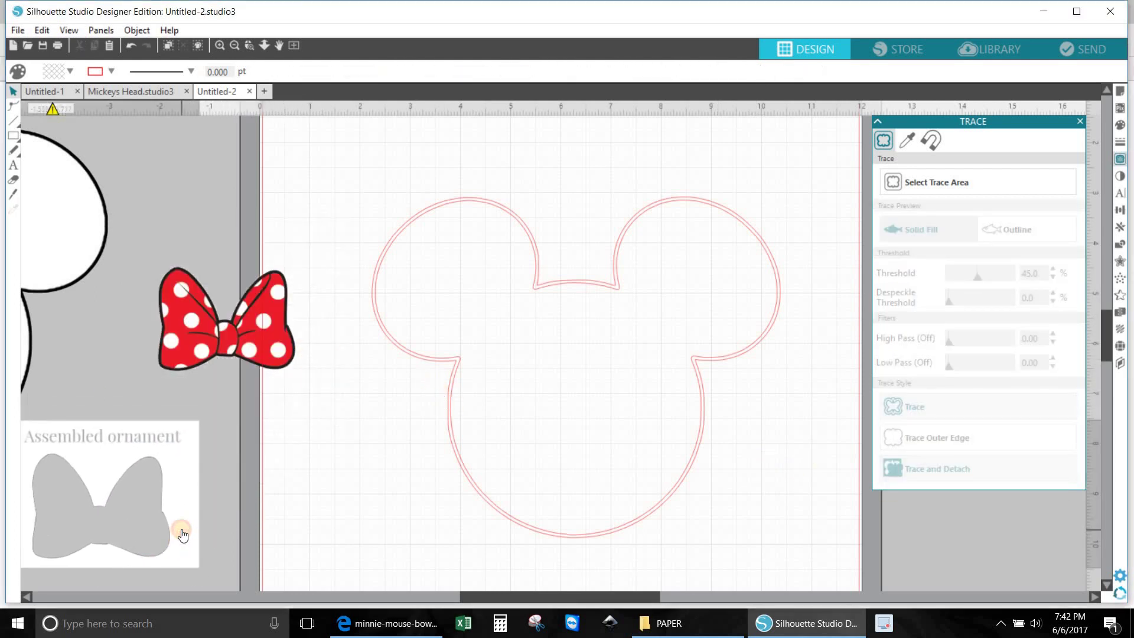
key(Delete)
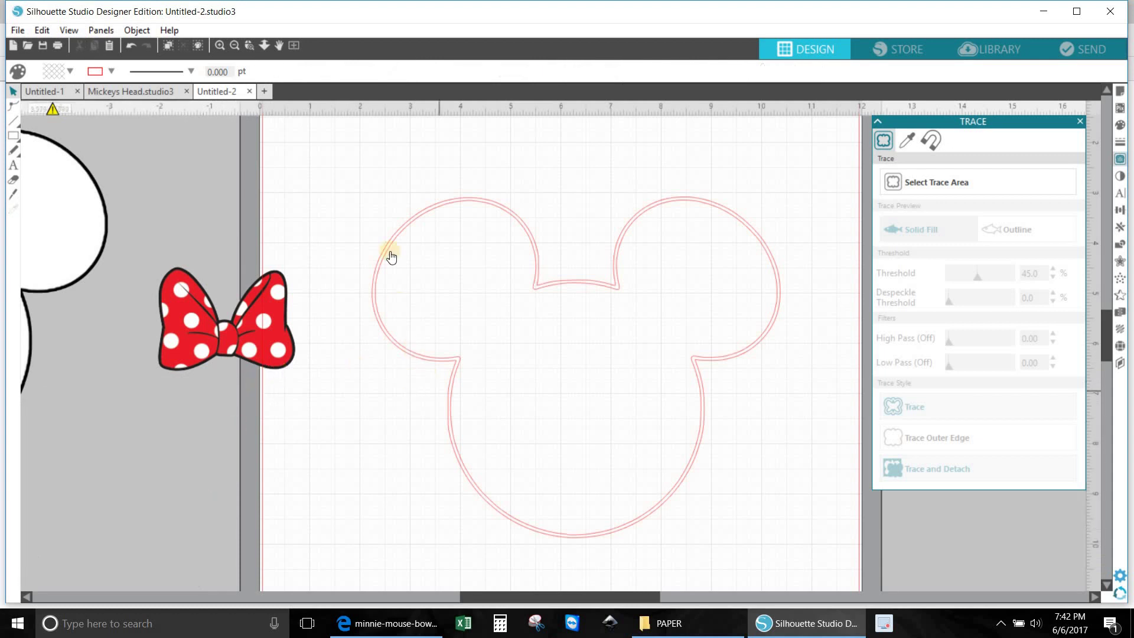
Move both head outlines aside past the page's right edge and place the detached bow on the page
drag(343, 153, 678, 483)
drag(654, 453, 932, 469)
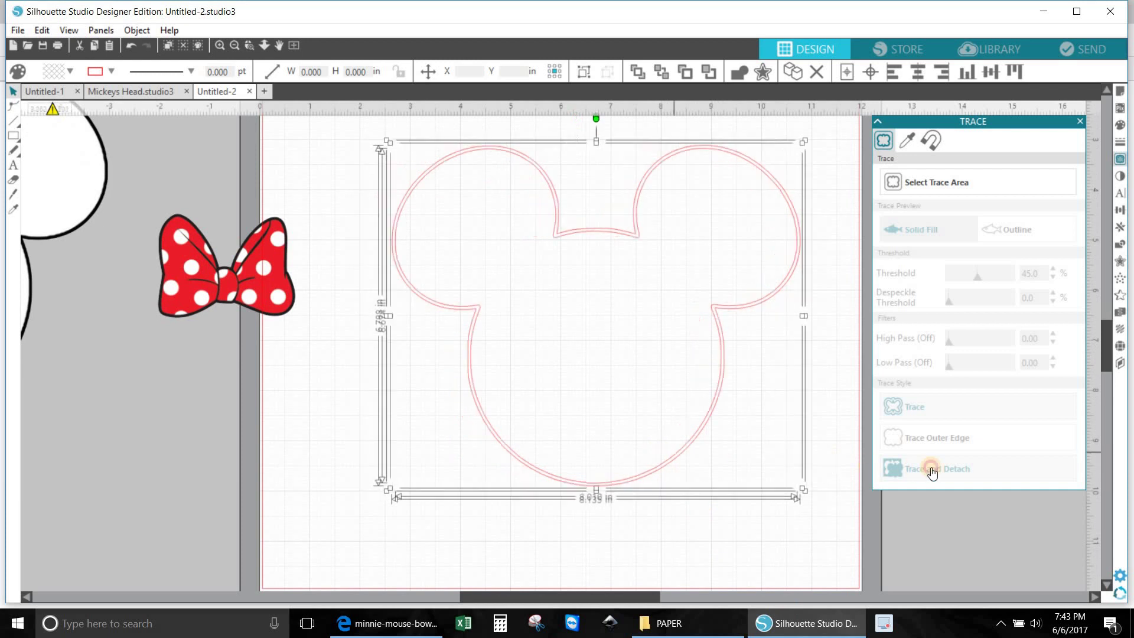
click(436, 334)
drag(436, 334, 450, 326)
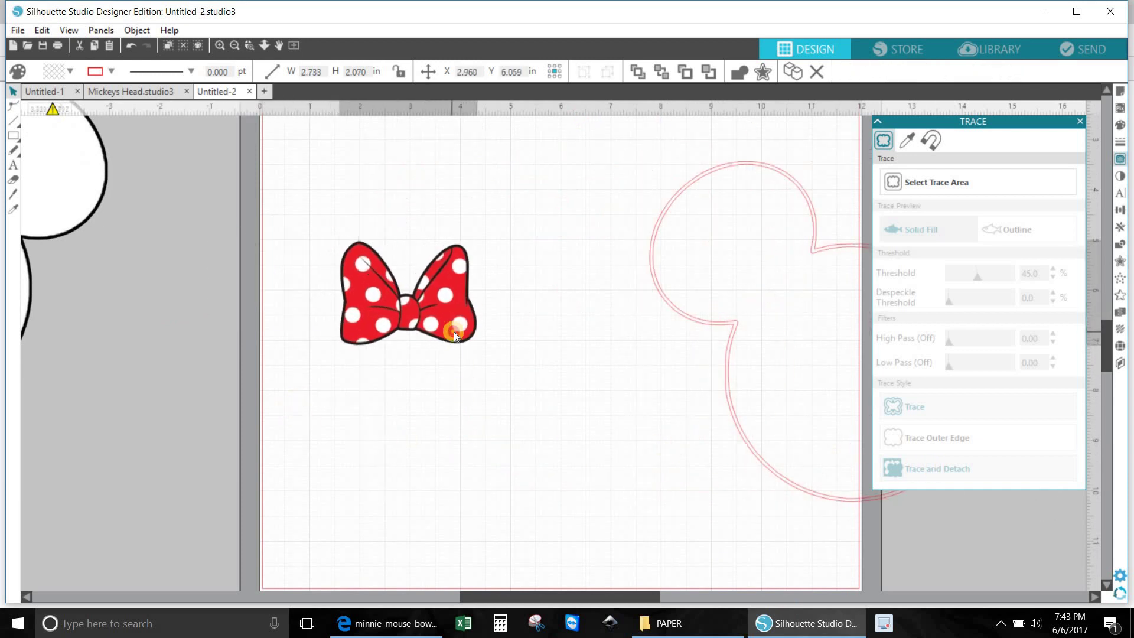
Mark a trace area around the bow, set the threshold to 38% and trace it with the plain Trace style
click(958, 183)
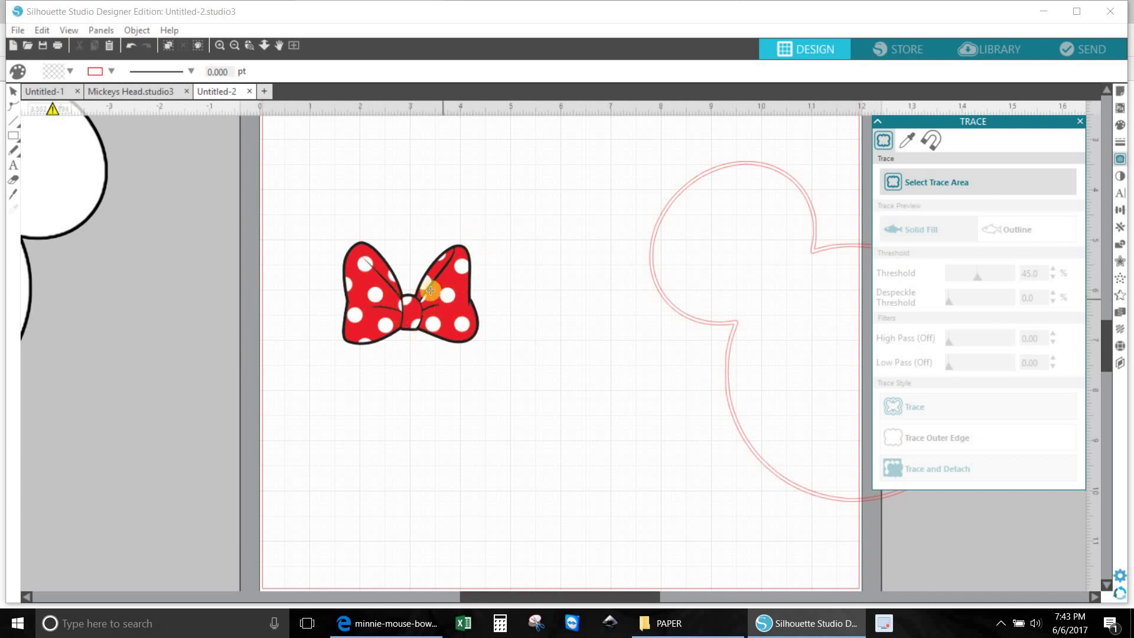
mouse_move(291, 195)
mouse_down()
mouse_move(384, 215)
mouse_move(530, 447)
mouse_up()
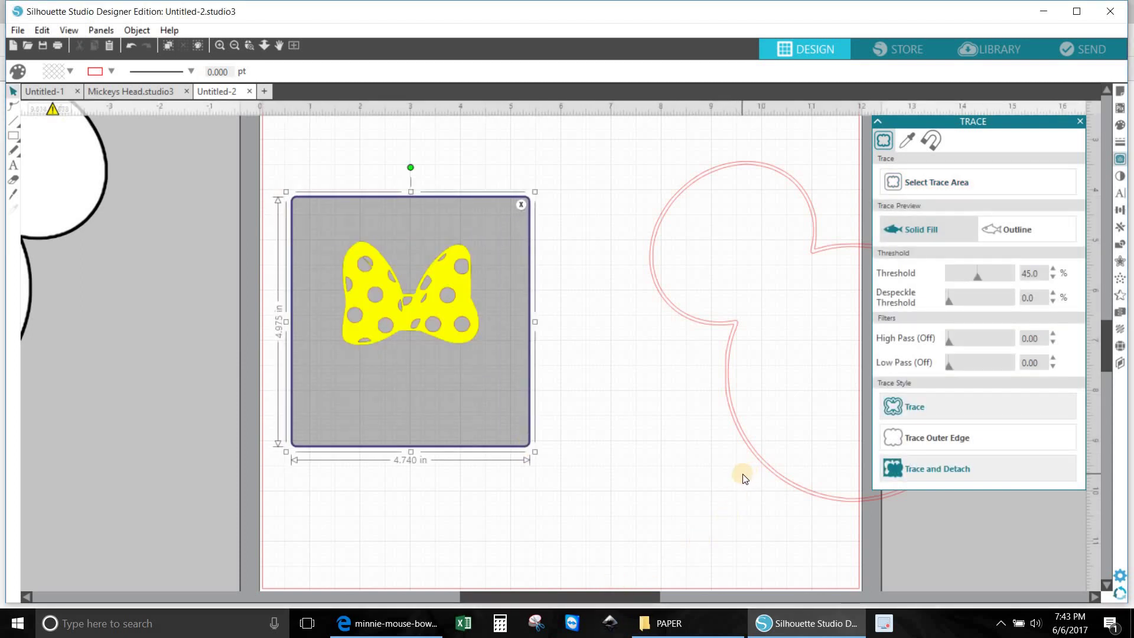
click(976, 275)
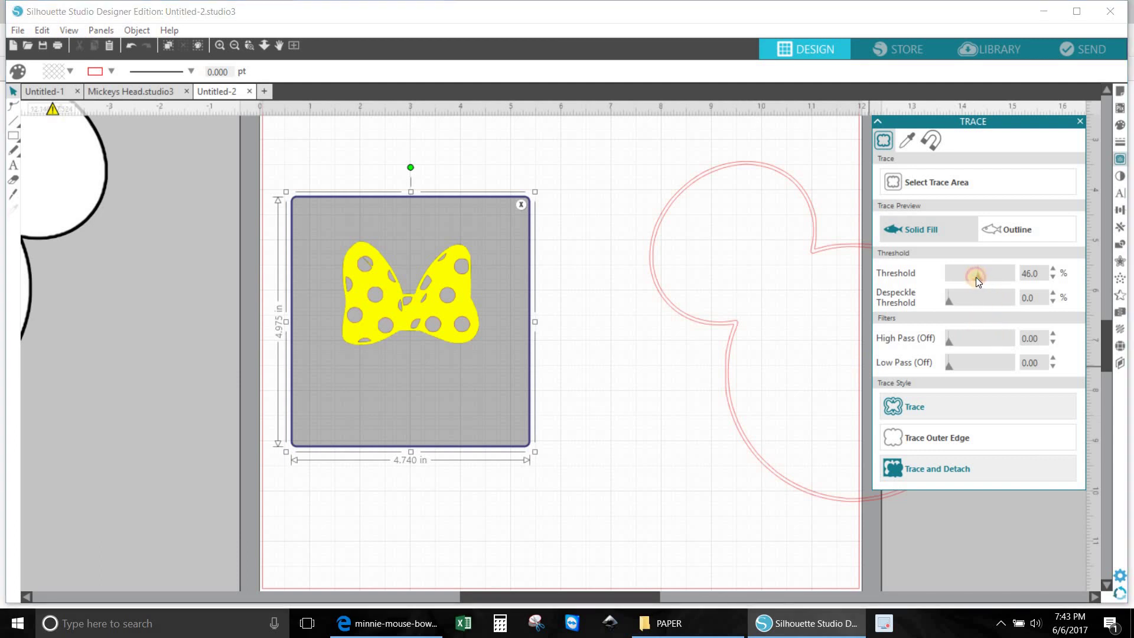
drag(975, 278, 973, 278)
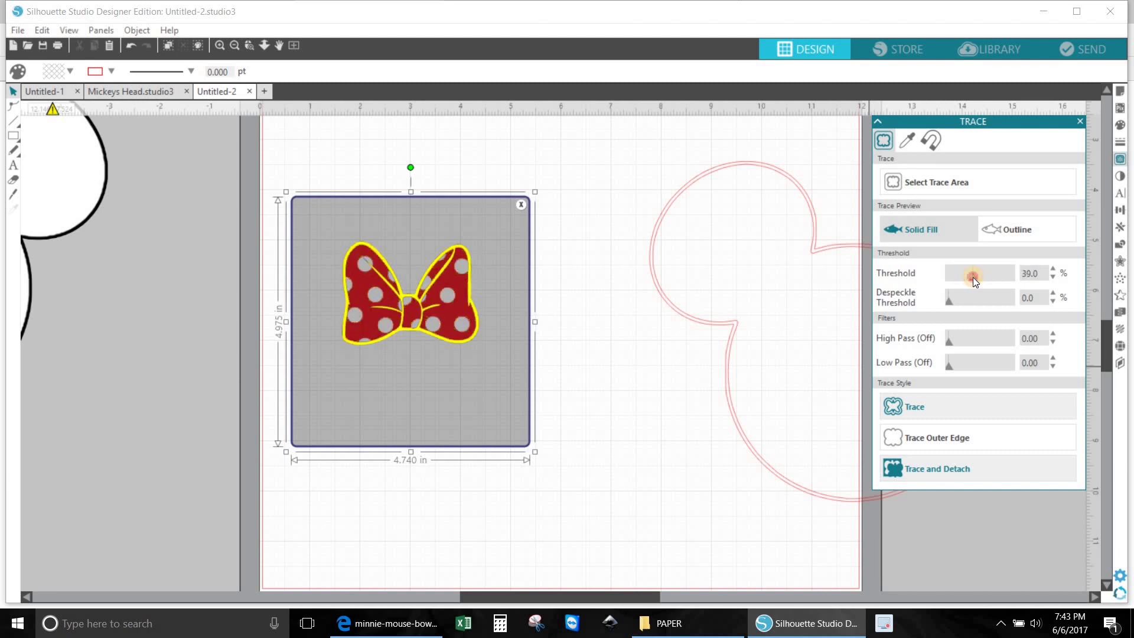
click(1053, 269)
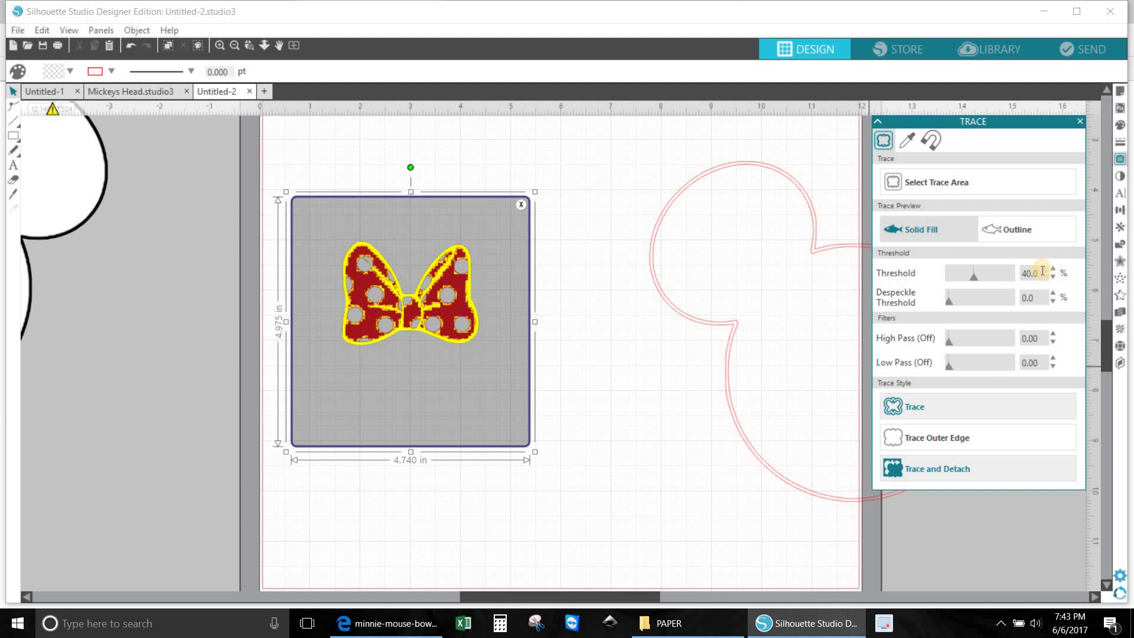
click(1052, 277)
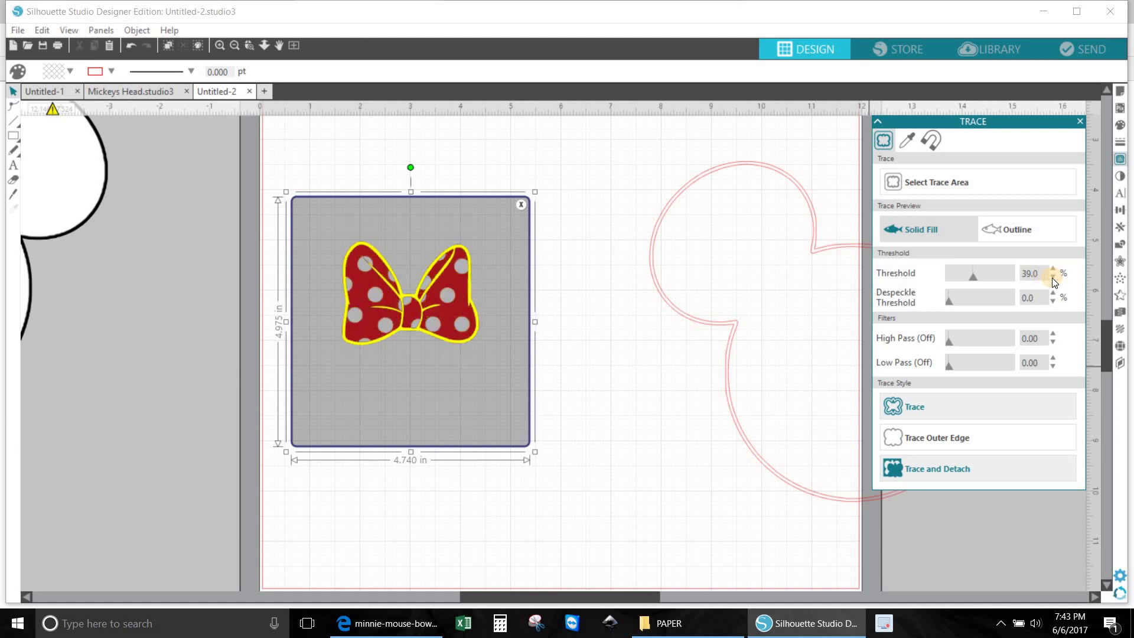
click(1052, 278)
click(918, 412)
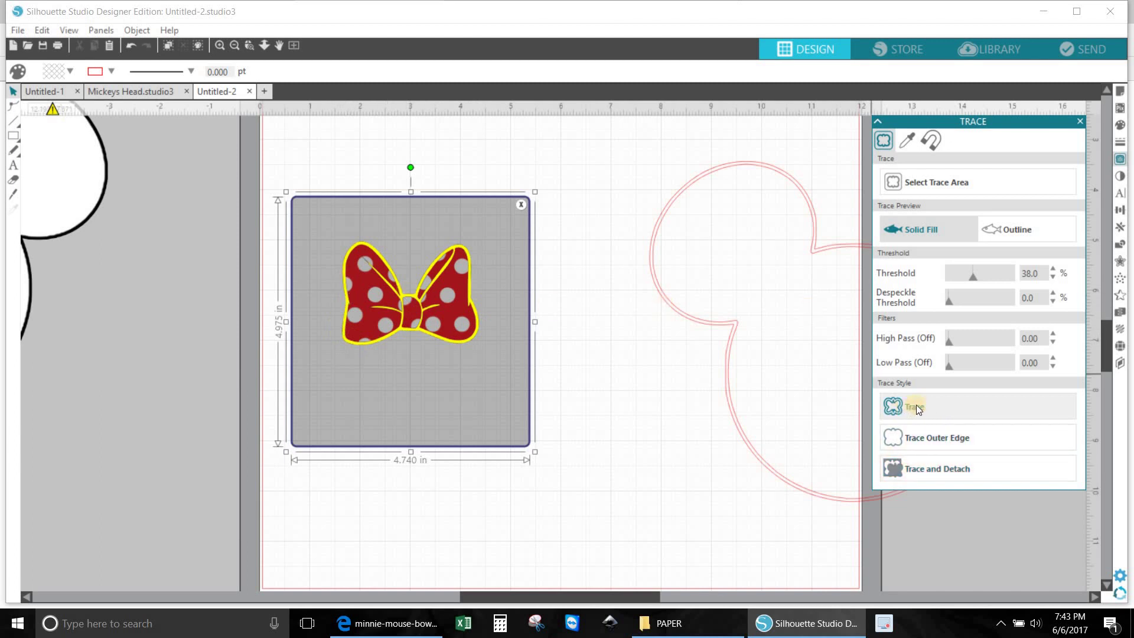
click(915, 405)
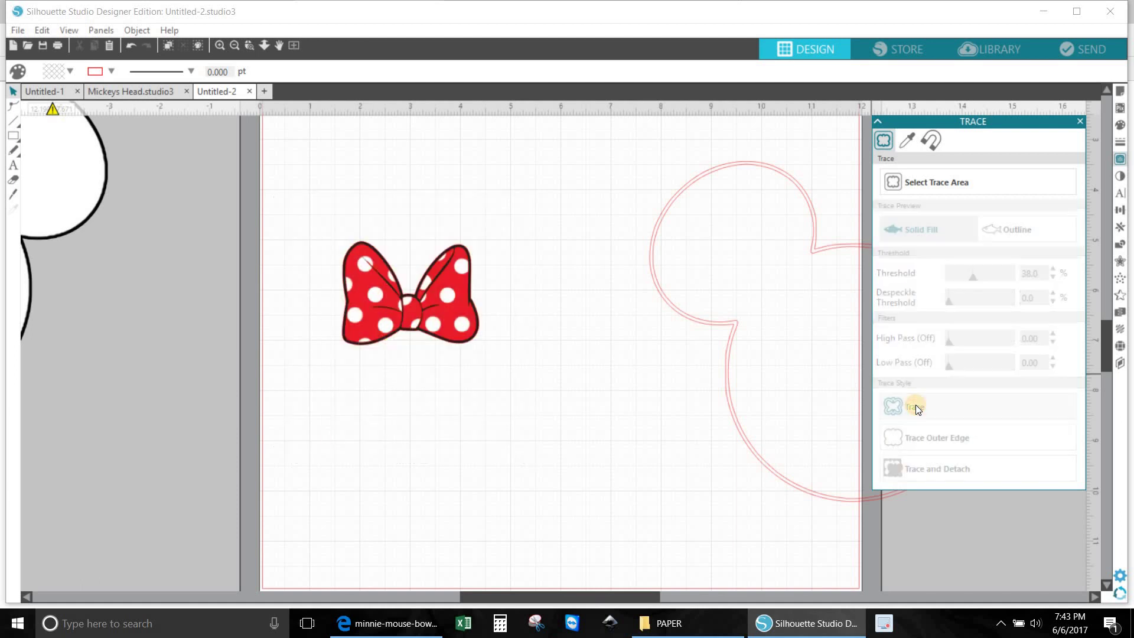
Move the polka-dot bow picture off the page away from its traced outline and leave point editing
mouse_move(456, 325)
mouse_down()
mouse_move(220, 357)
mouse_move(23, 331)
mouse_up()
click(353, 334)
click(169, 352)
click(13, 106)
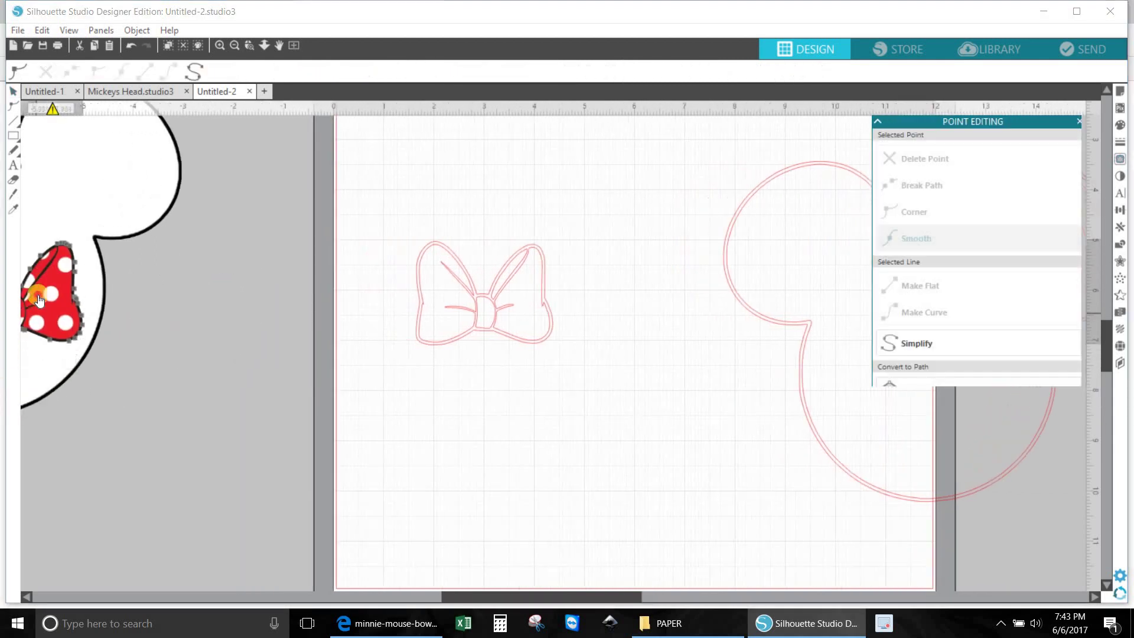
click(203, 392)
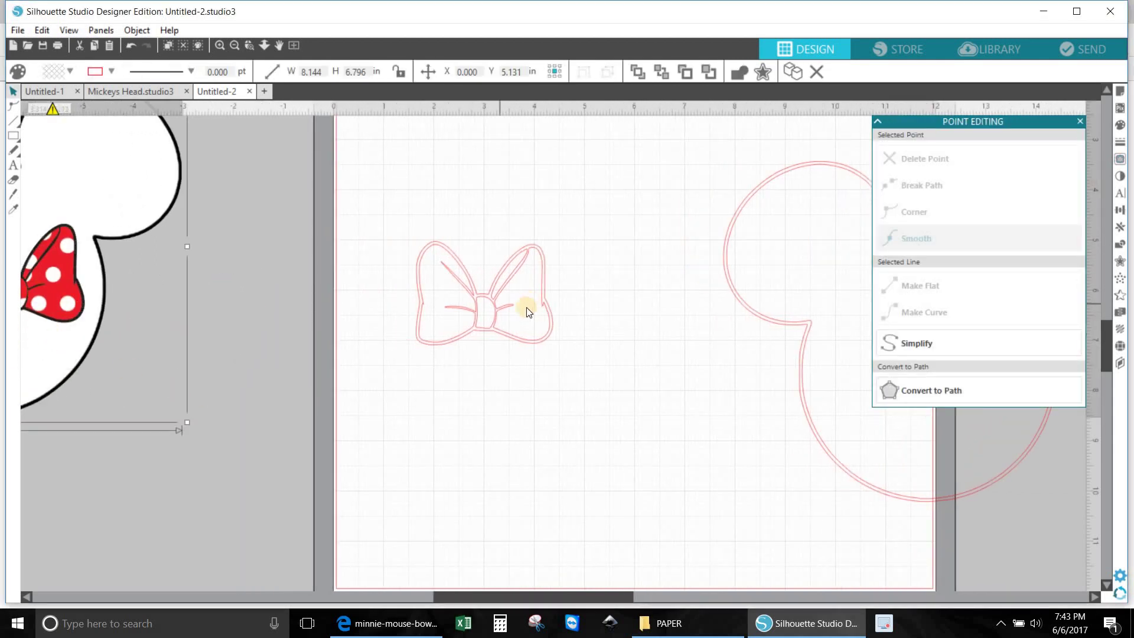
click(520, 347)
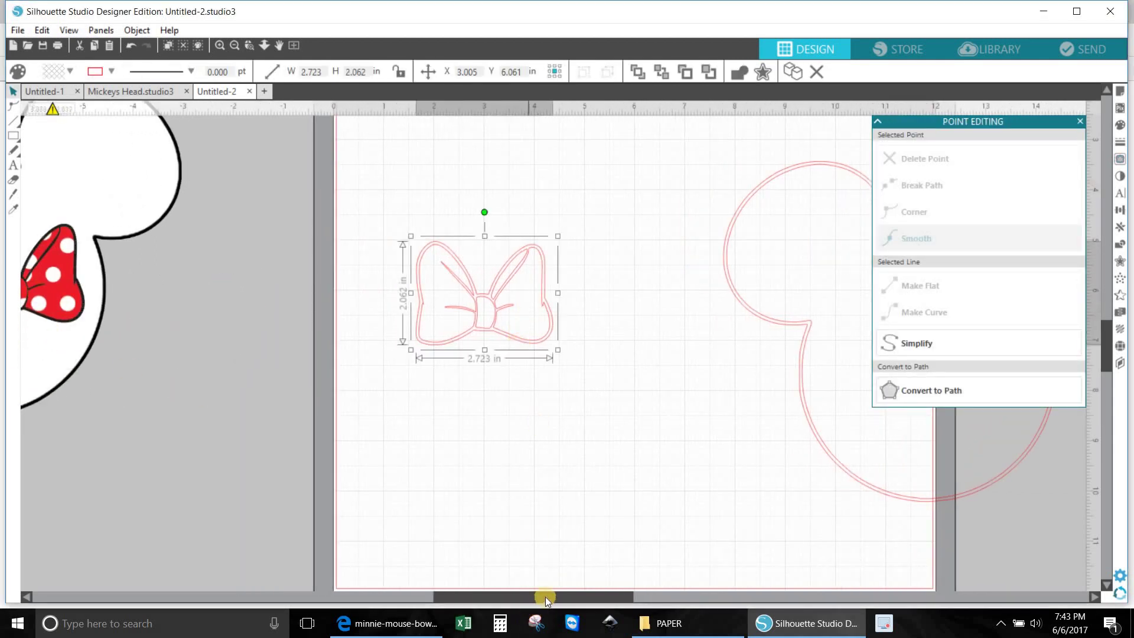
drag(590, 601, 645, 597)
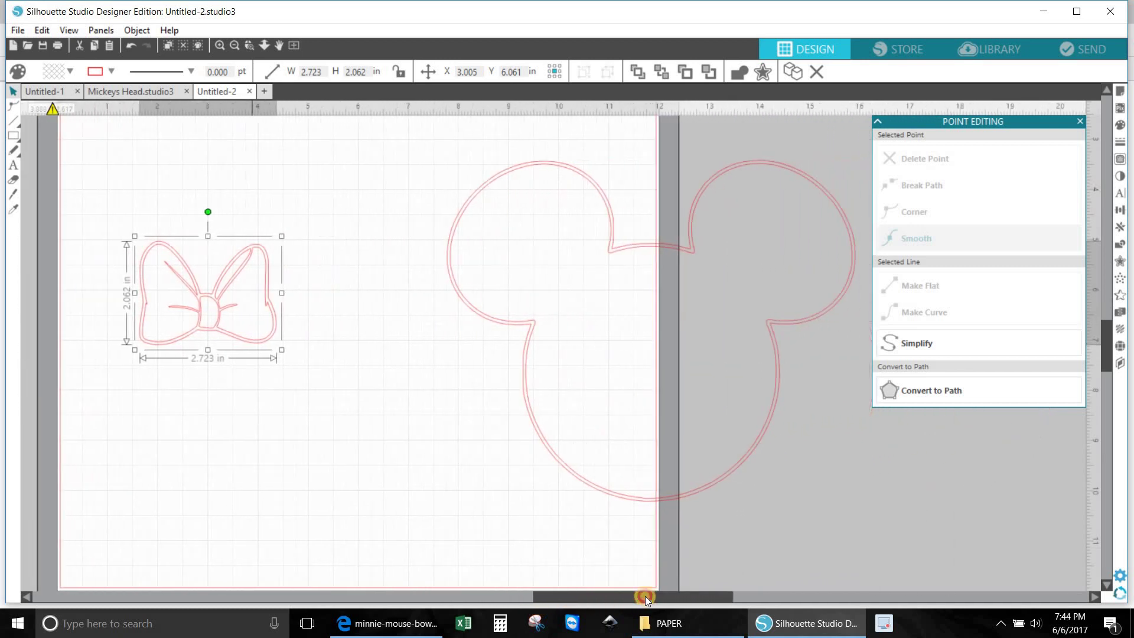
click(678, 501)
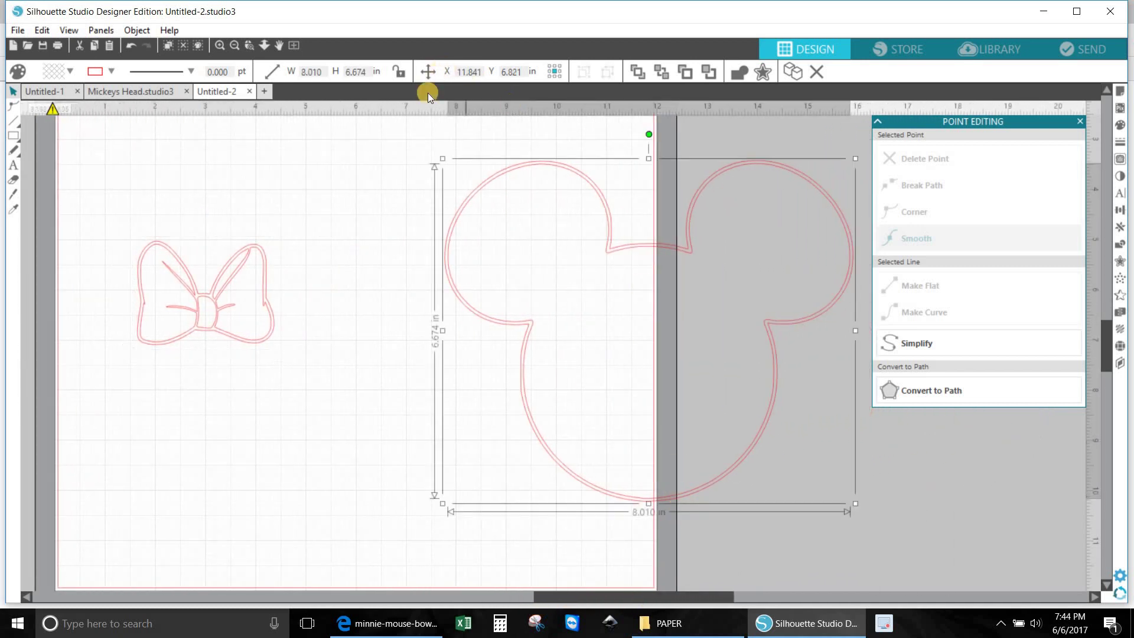
drag(390, 129, 859, 250)
drag(880, 550, 884, 557)
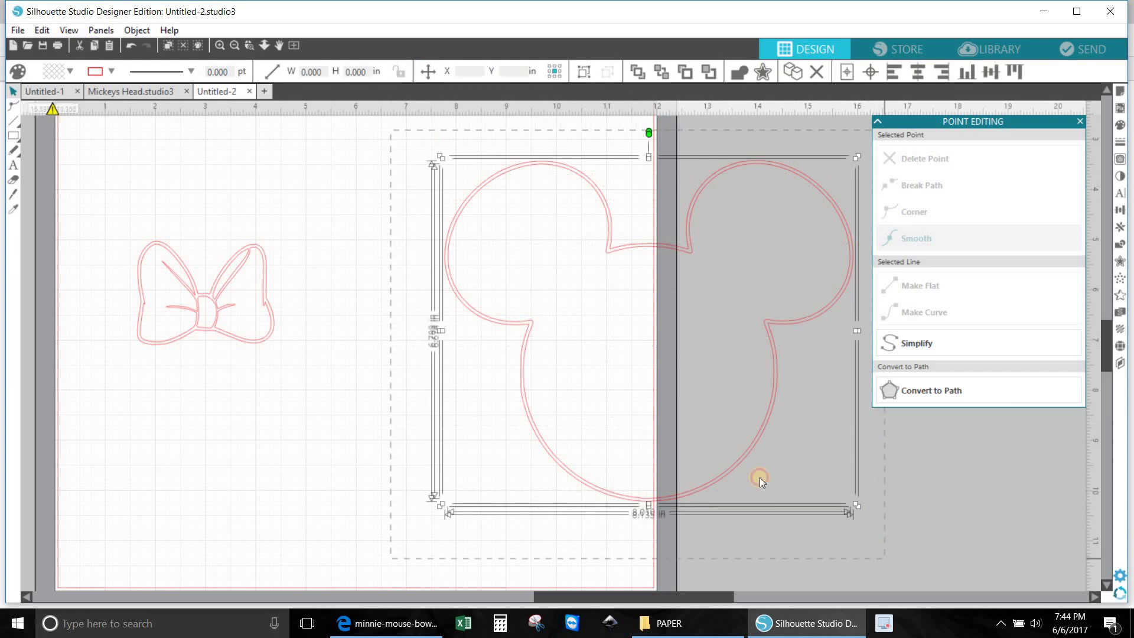
right_click(733, 459)
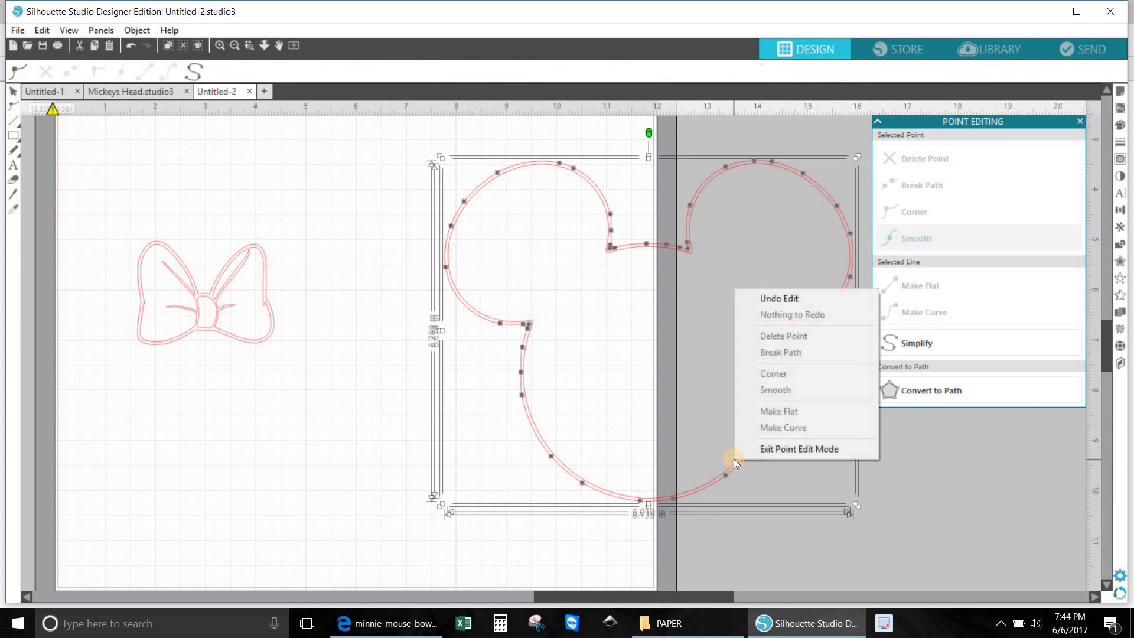
click(670, 419)
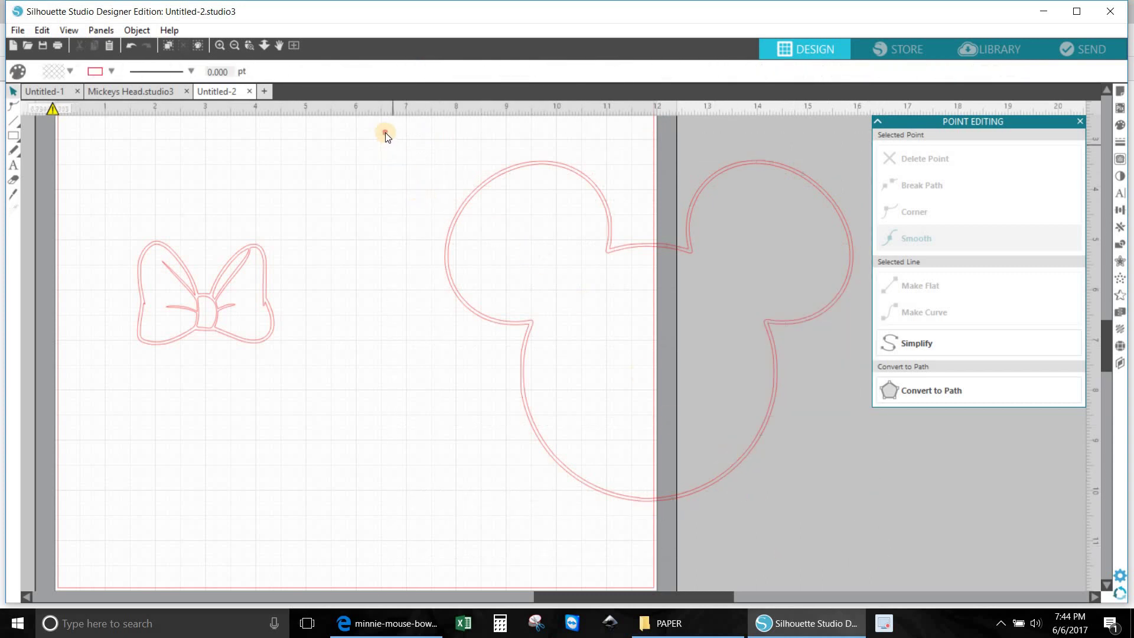
Select both head outlines together and move them back onto the page over the traced bow
drag(385, 132, 831, 262)
drag(880, 527, 880, 526)
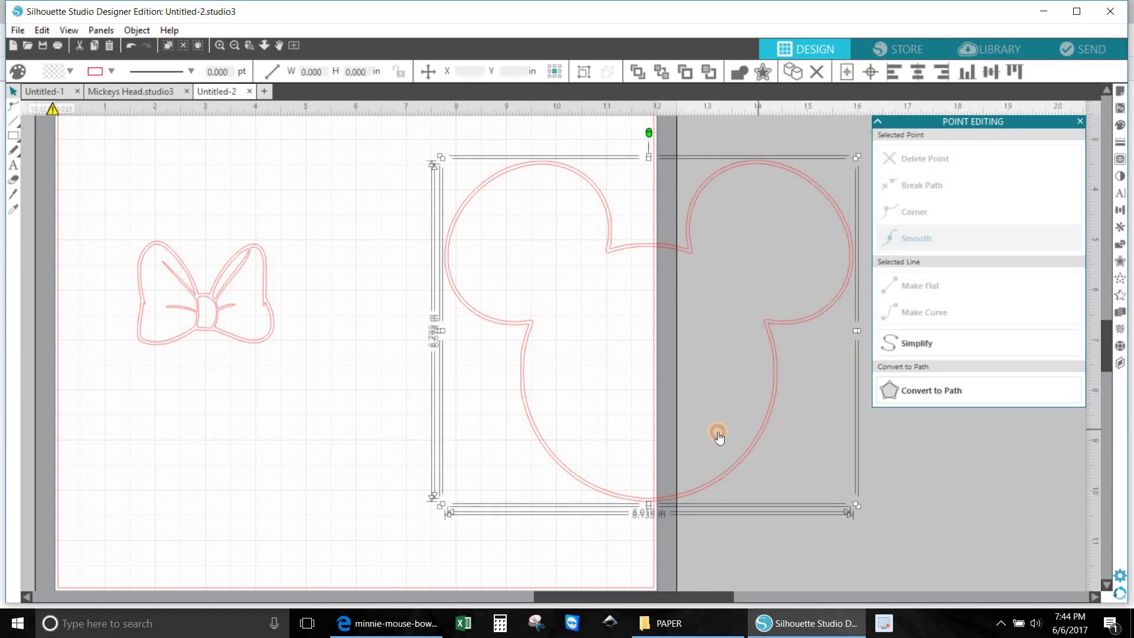
drag(716, 435, 431, 437)
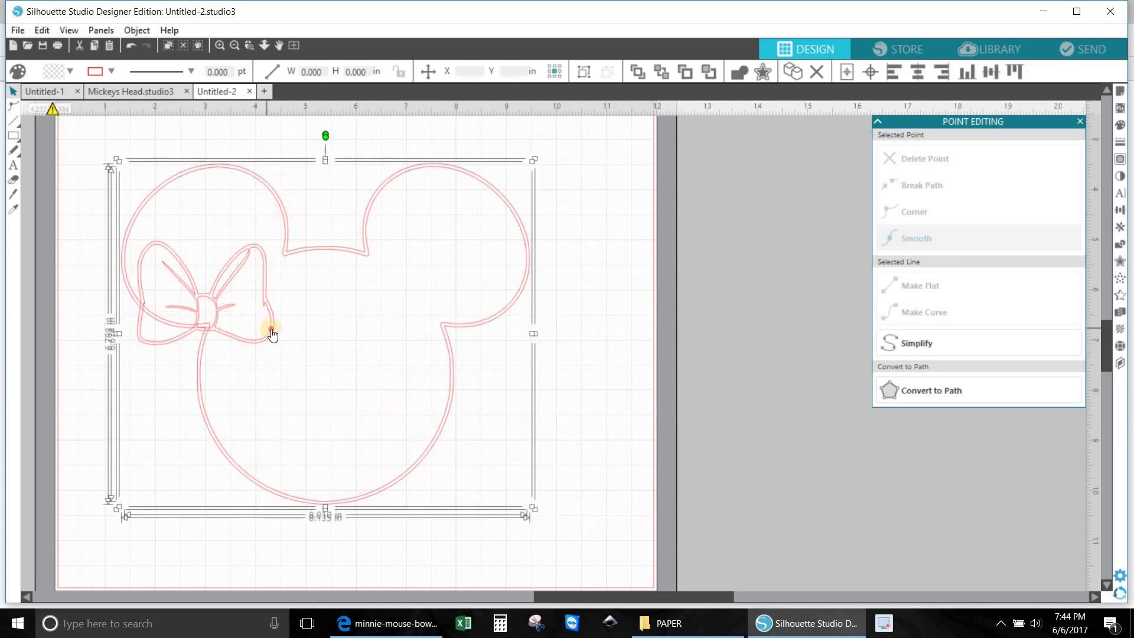
Move the bow outline between the ears and enlarge it proportionally to about 3.89 by 2.95 in
drag(271, 329, 389, 273)
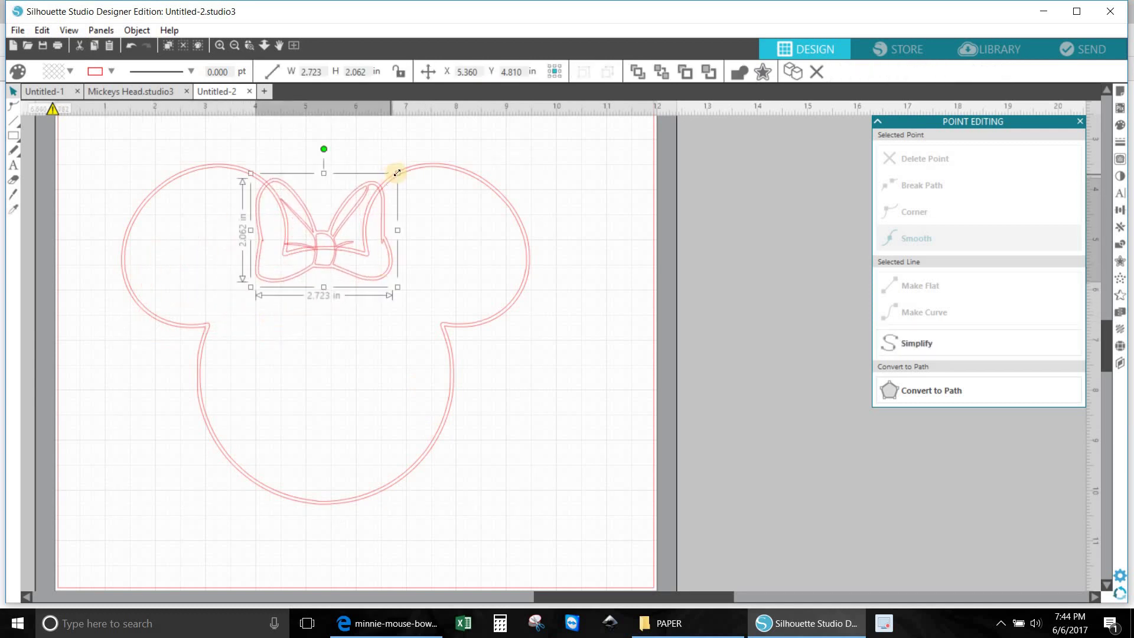
drag(406, 168, 467, 168)
drag(446, 266, 422, 293)
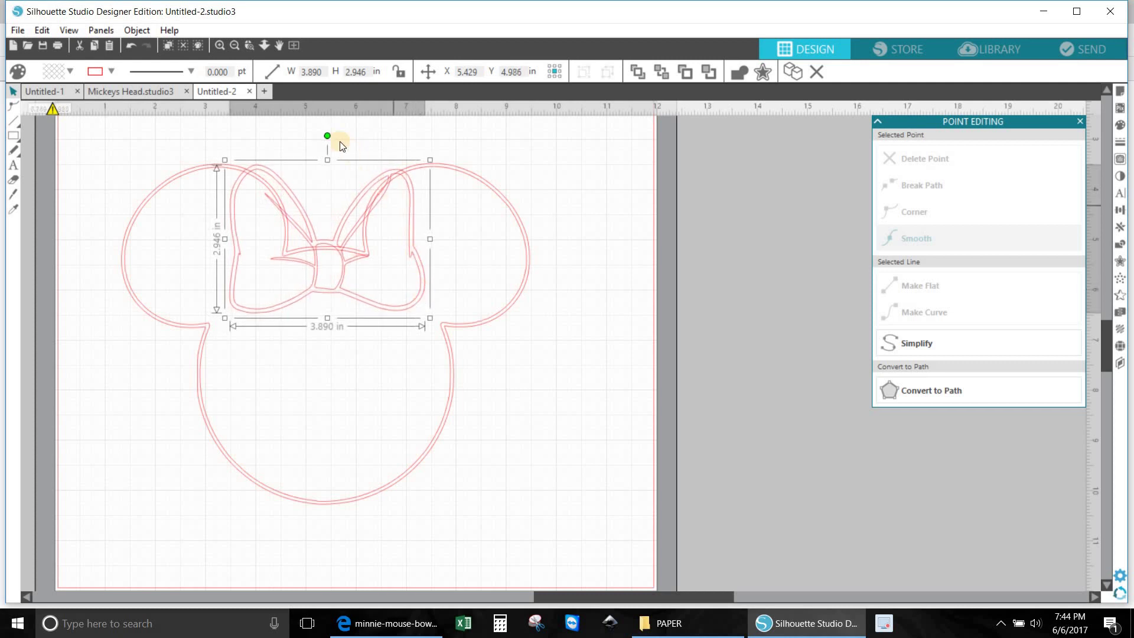
Rotate the bow outline counterclockwise and move it over the base of the head's left ear
drag(327, 136, 300, 153)
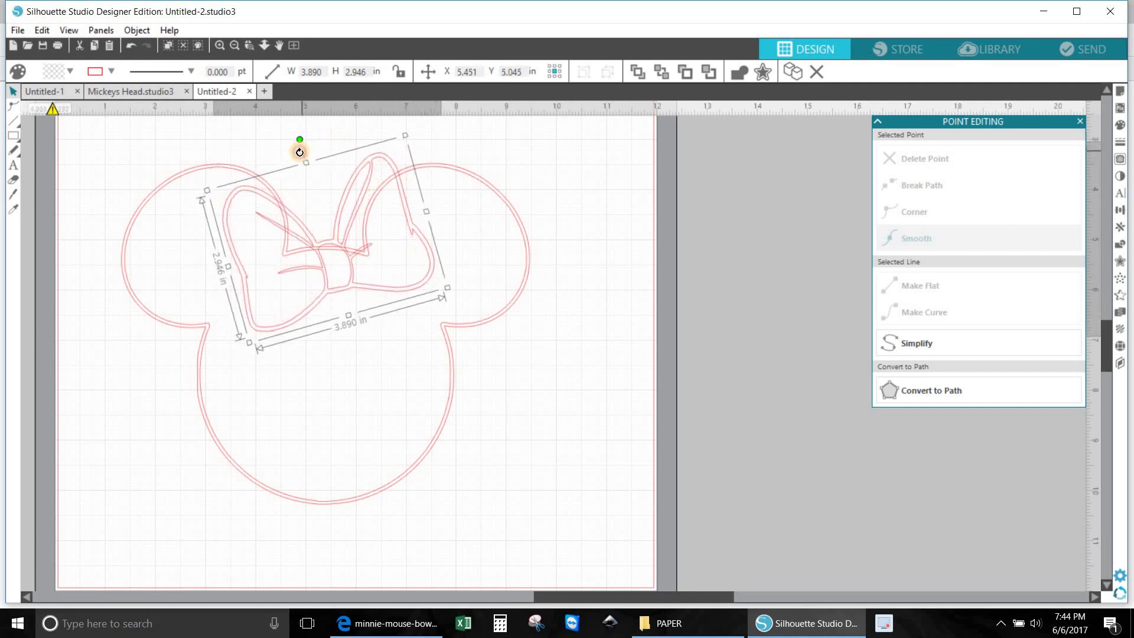
drag(341, 280, 250, 307)
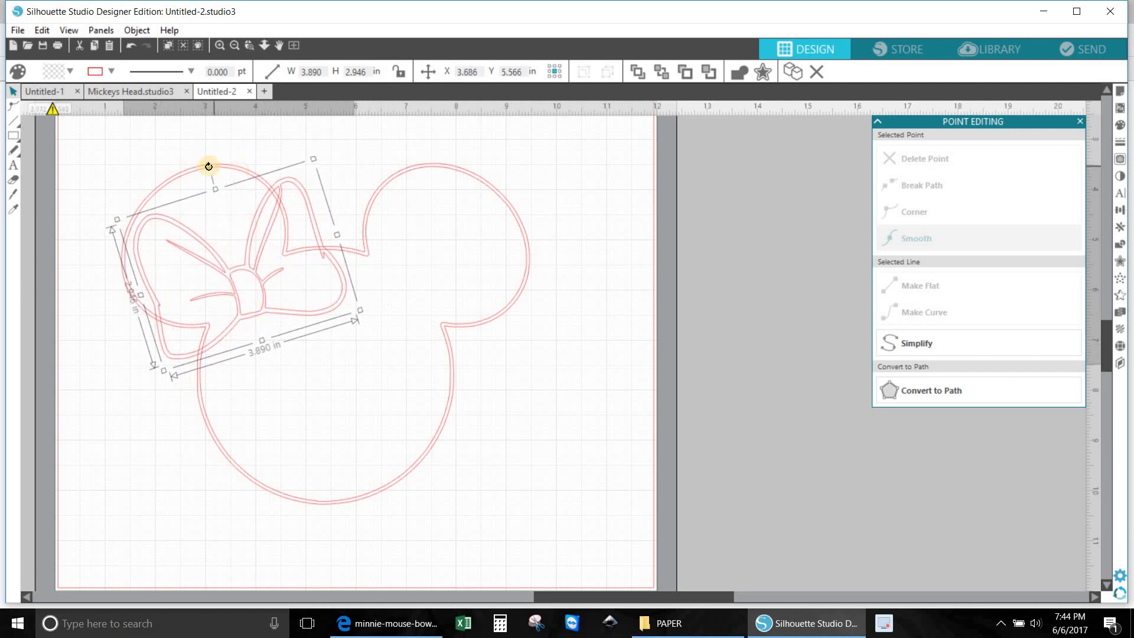
drag(209, 167, 195, 172)
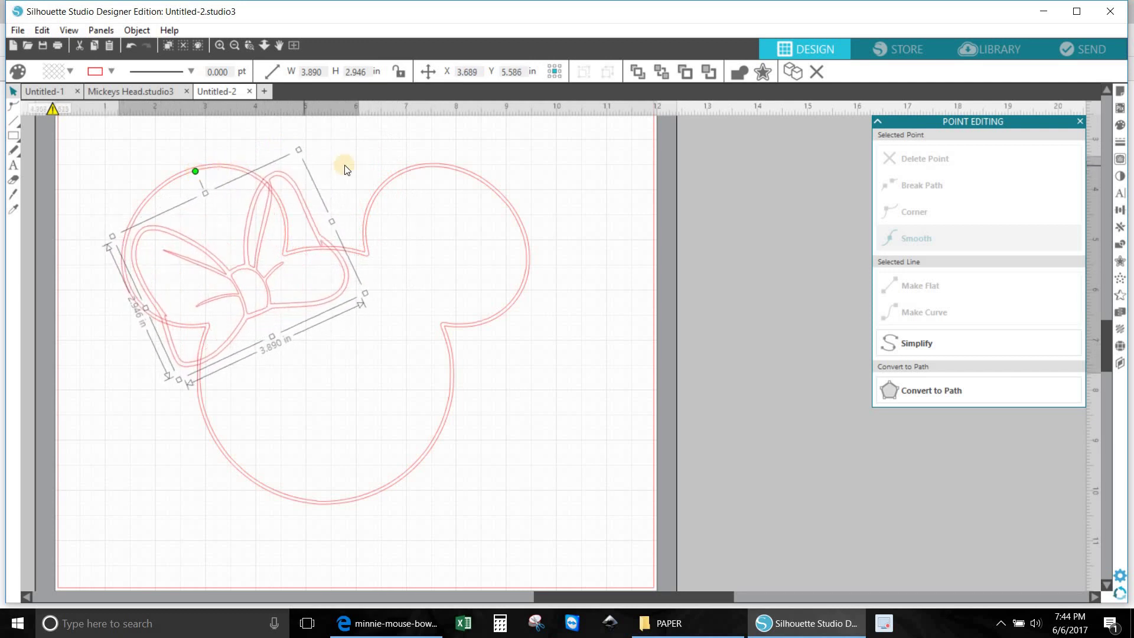
Enlarge the tilted bow to about 4.12 by 3.12 in, fine-tune its position on the left ear and deselect it
drag(301, 151, 313, 141)
drag(335, 237, 335, 242)
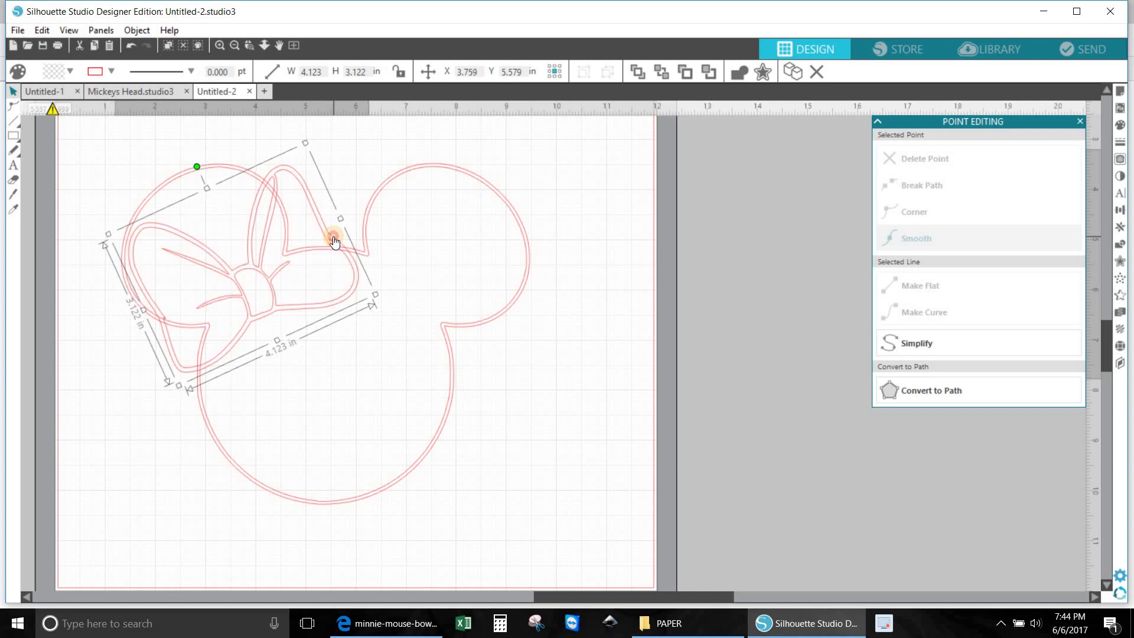
click(705, 281)
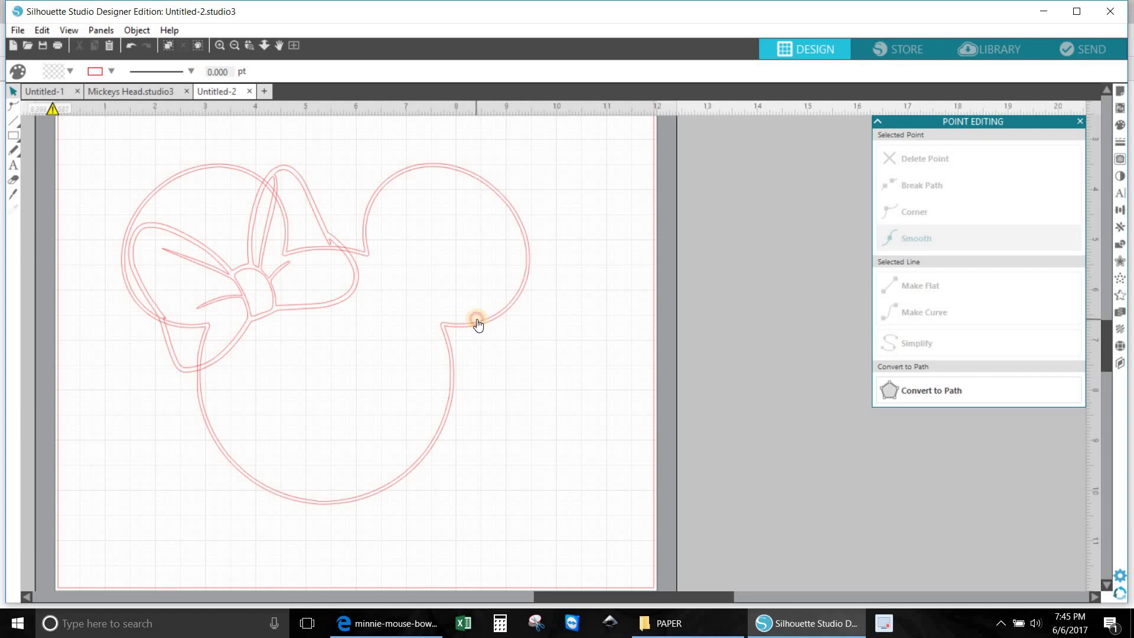
Move the inner head outline off the page's lower right and release the tilted bow's compound path, then deselect everything
drag(479, 324, 956, 480)
click(342, 300)
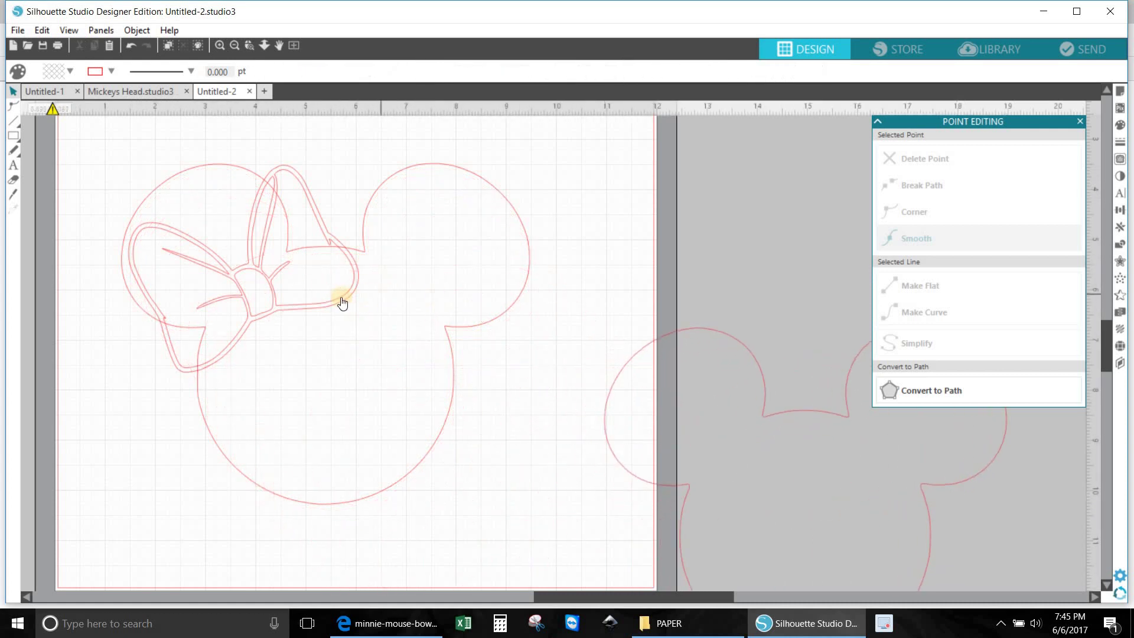
click(339, 300)
right_click(337, 299)
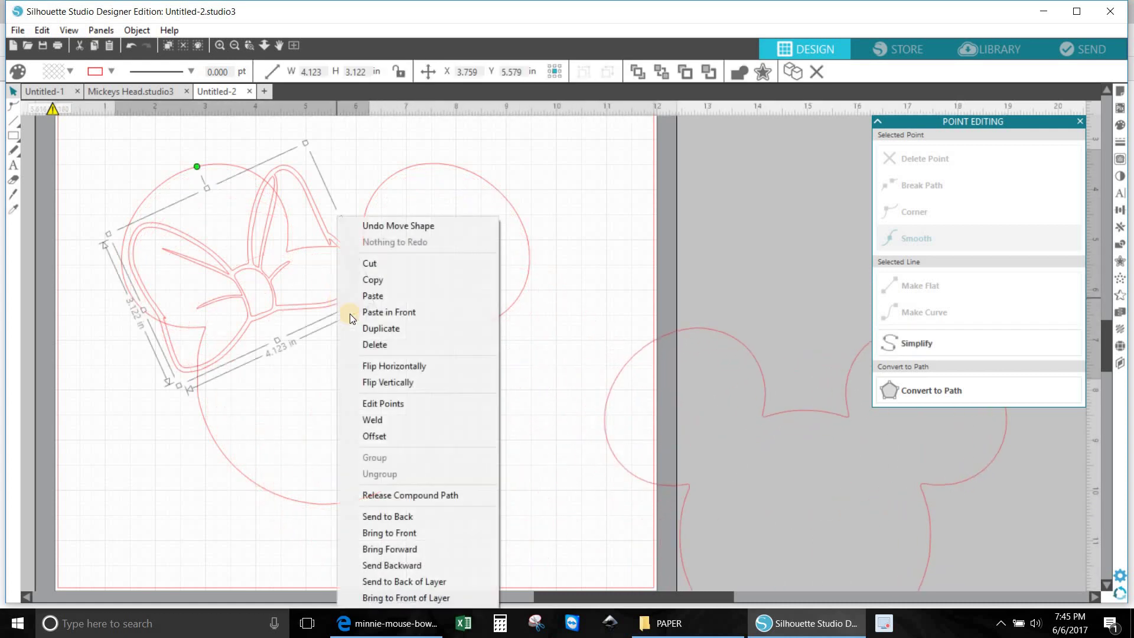
click(400, 496)
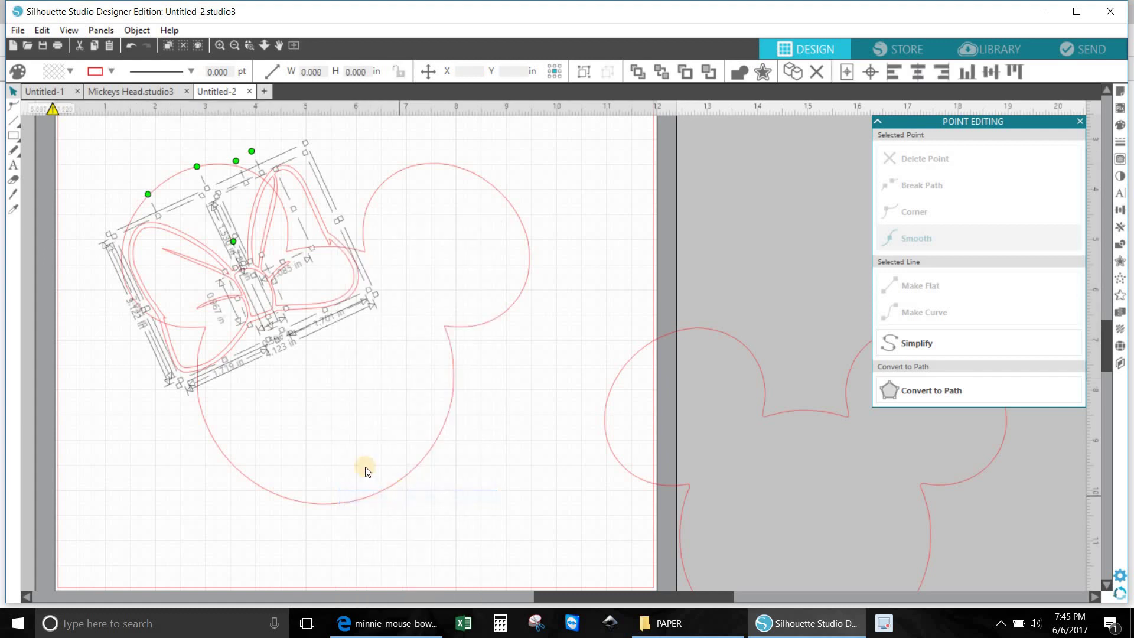
click(535, 445)
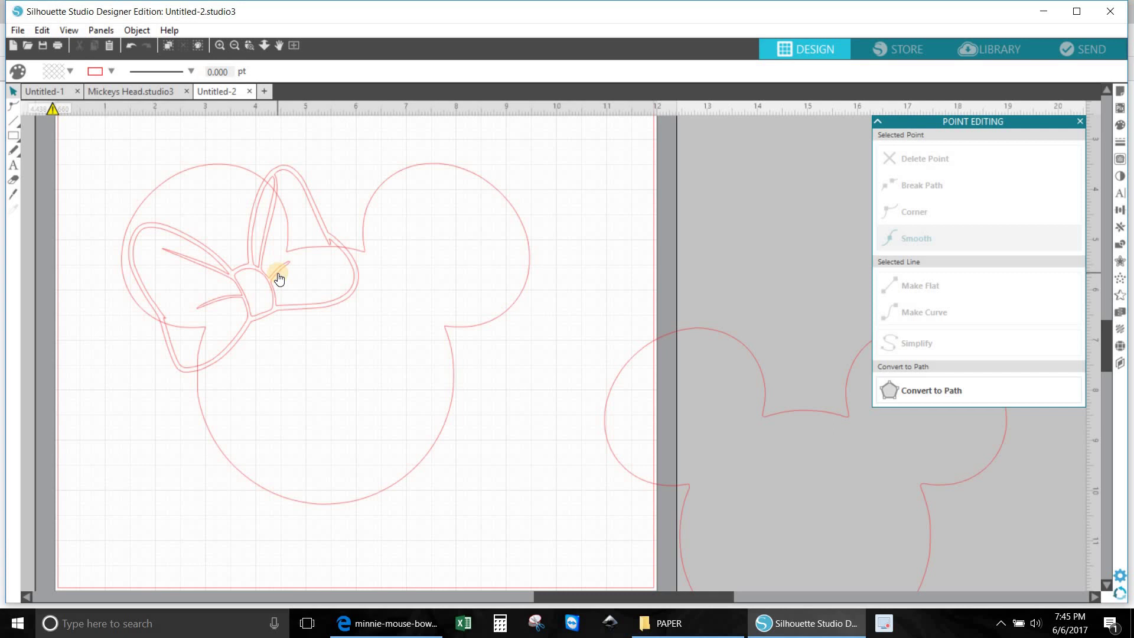
Group the four inner bow pieces and move the group off the page, leaving the bow's outer outline in place
drag(279, 278, 354, 315)
click(131, 46)
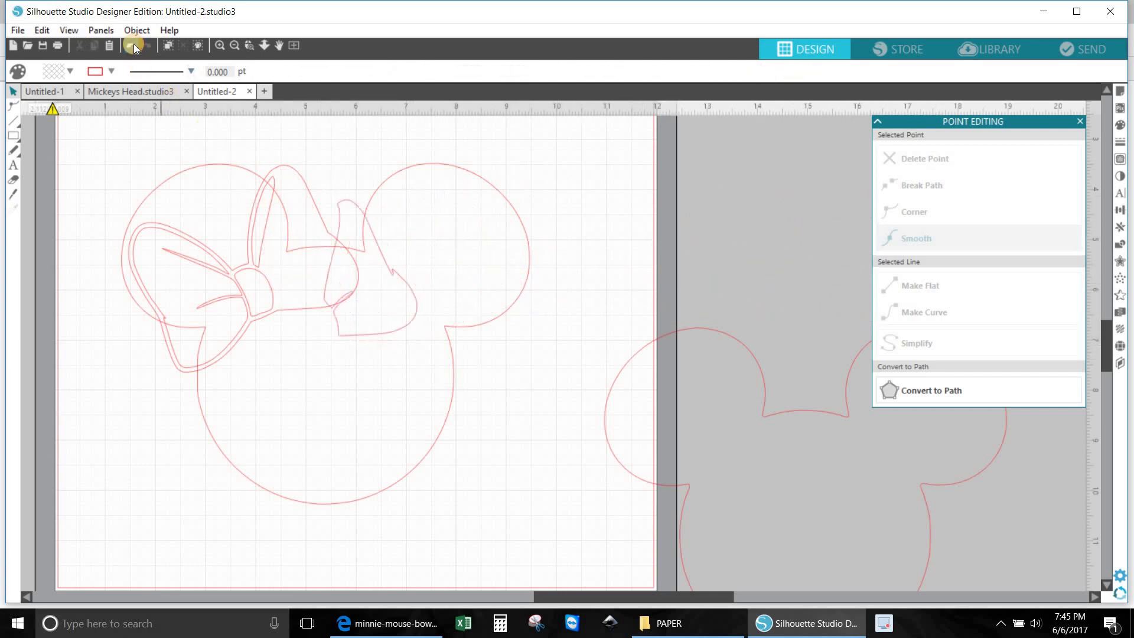
click(346, 290)
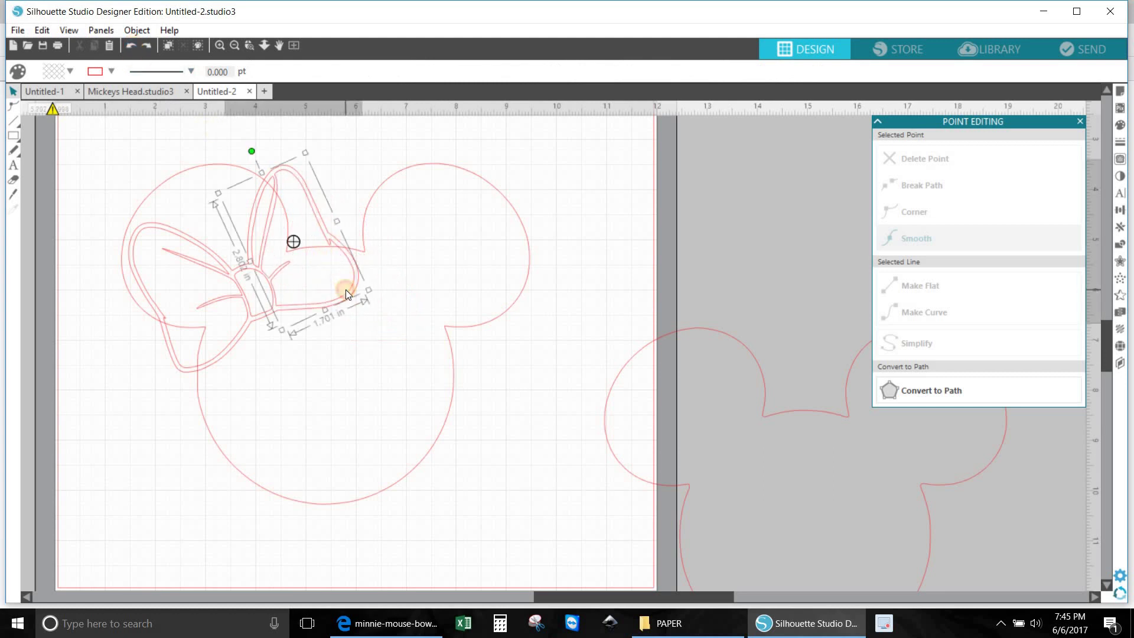
shift+click(270, 218)
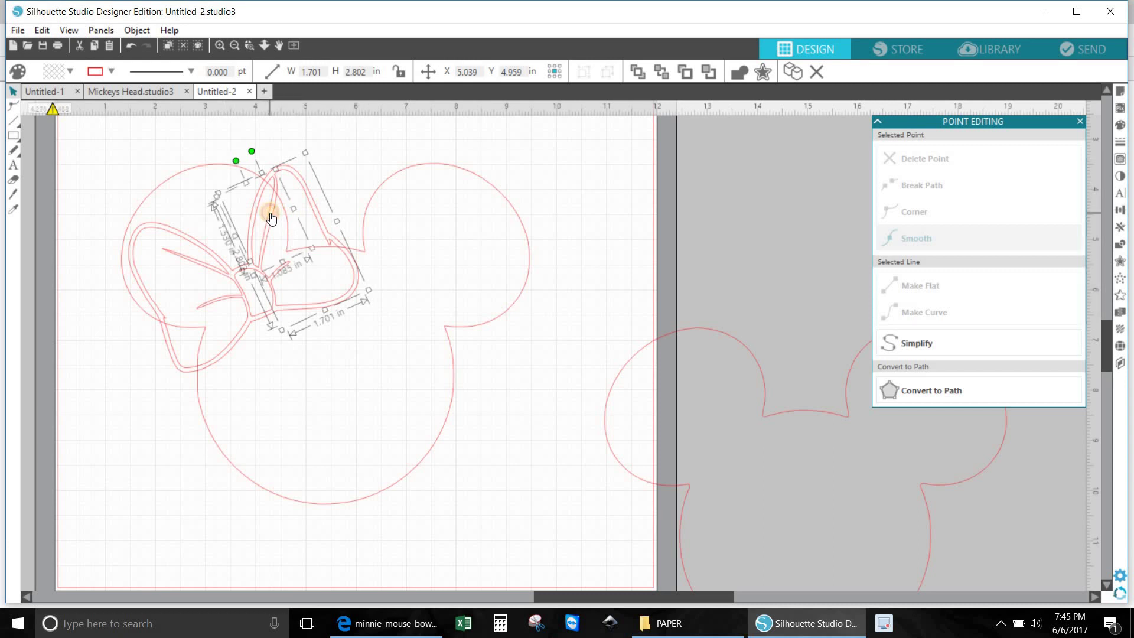
shift+click(222, 265)
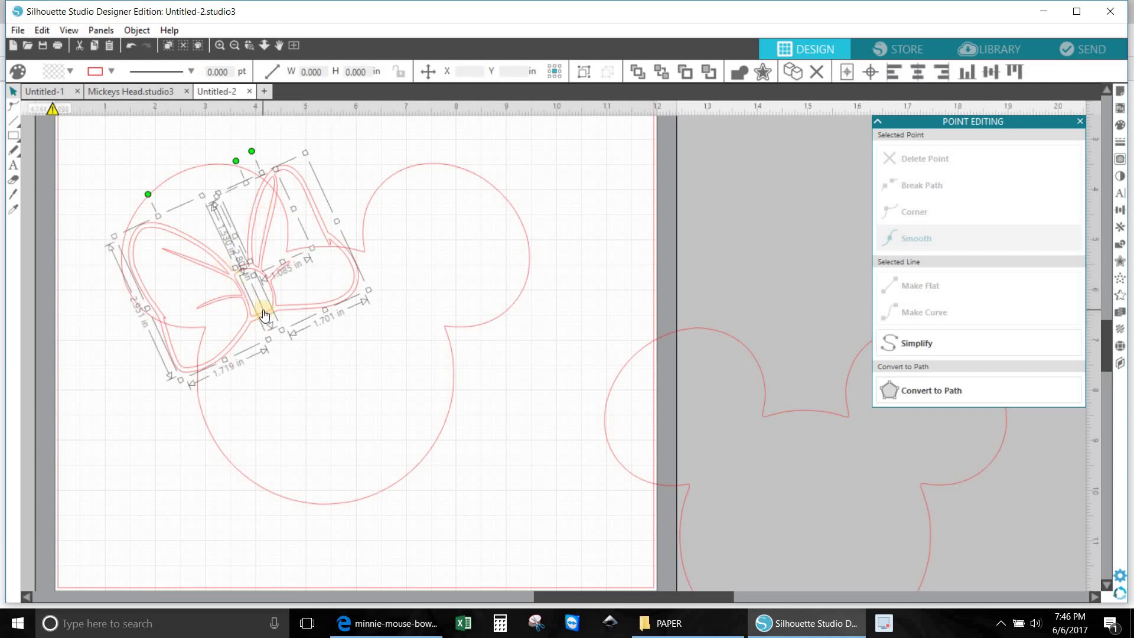
shift+click(264, 315)
right_click(263, 312)
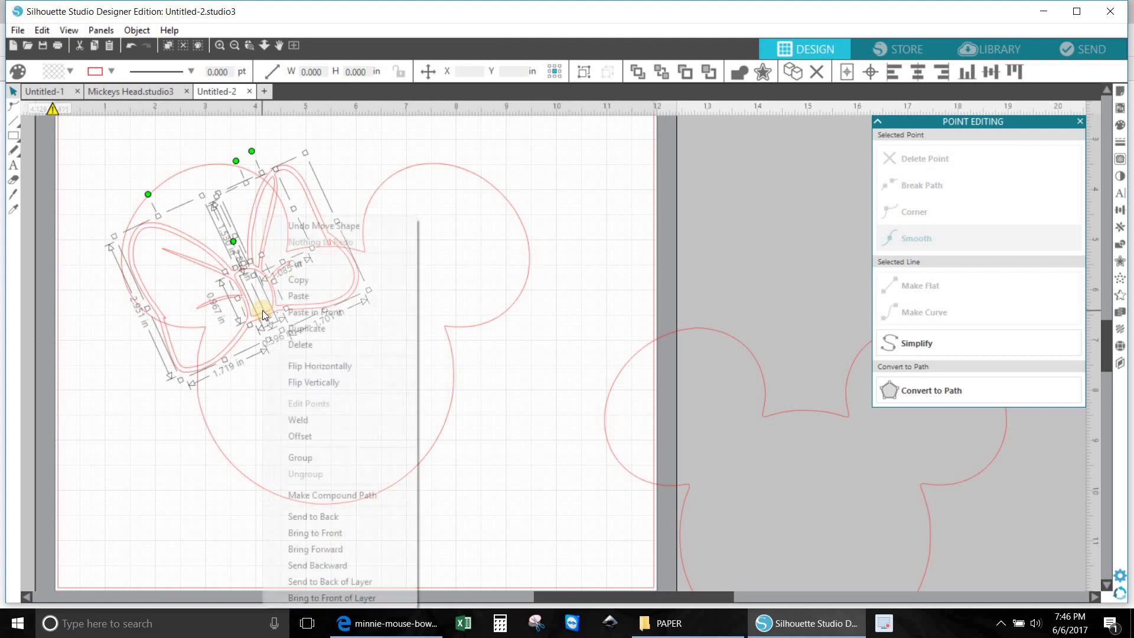
click(310, 458)
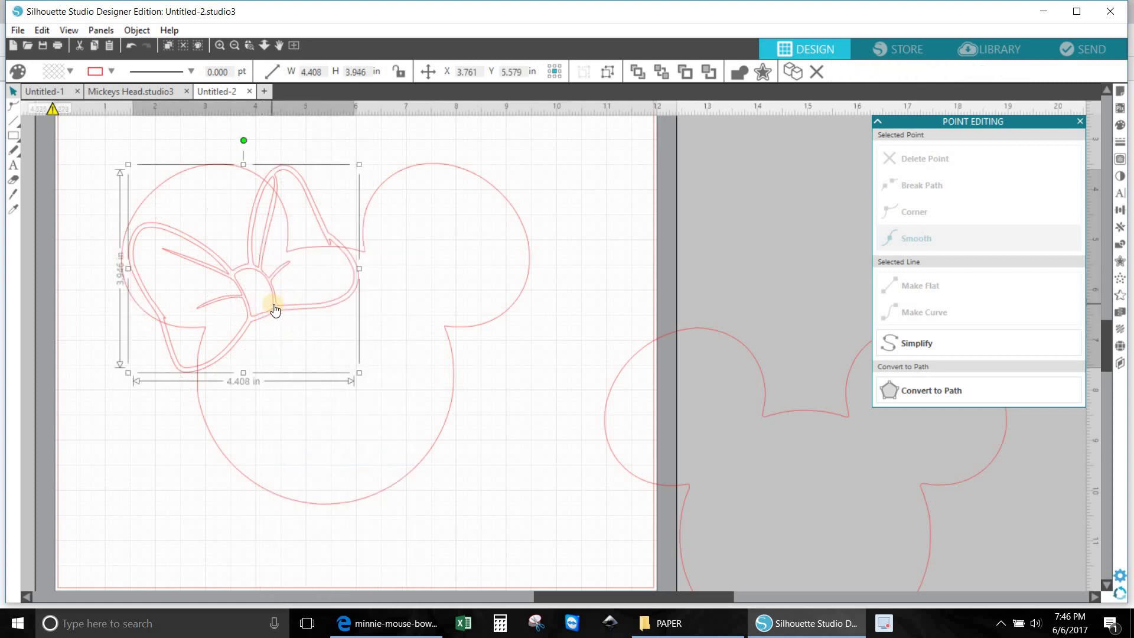
drag(283, 306, 790, 250)
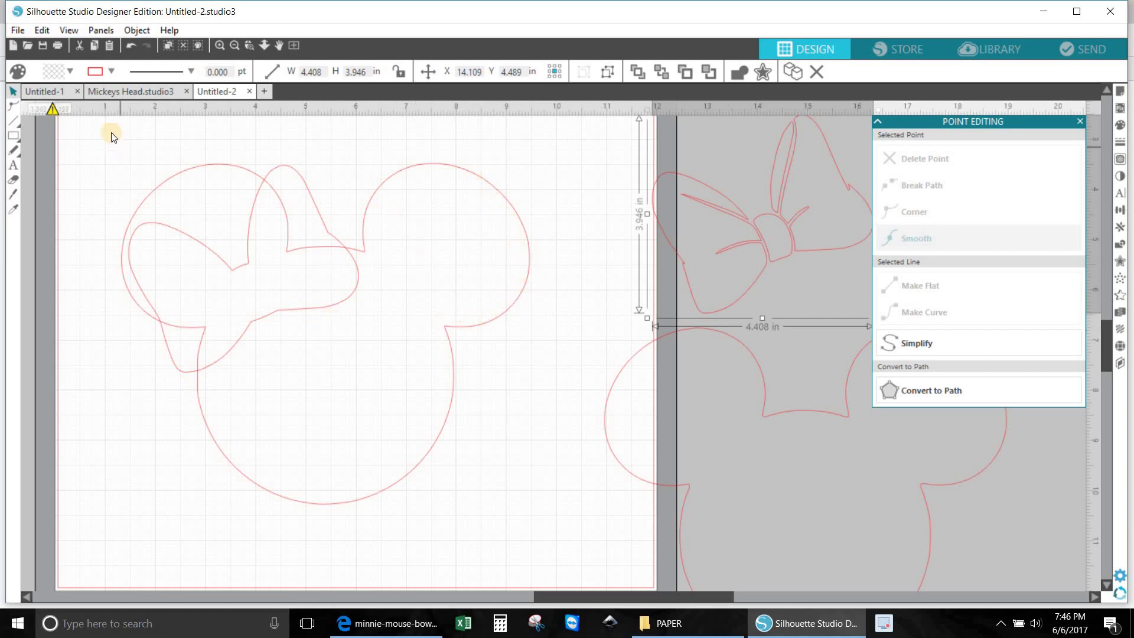
Weld the outer bow outline and the outer head outline into a single silhouette
click(299, 178)
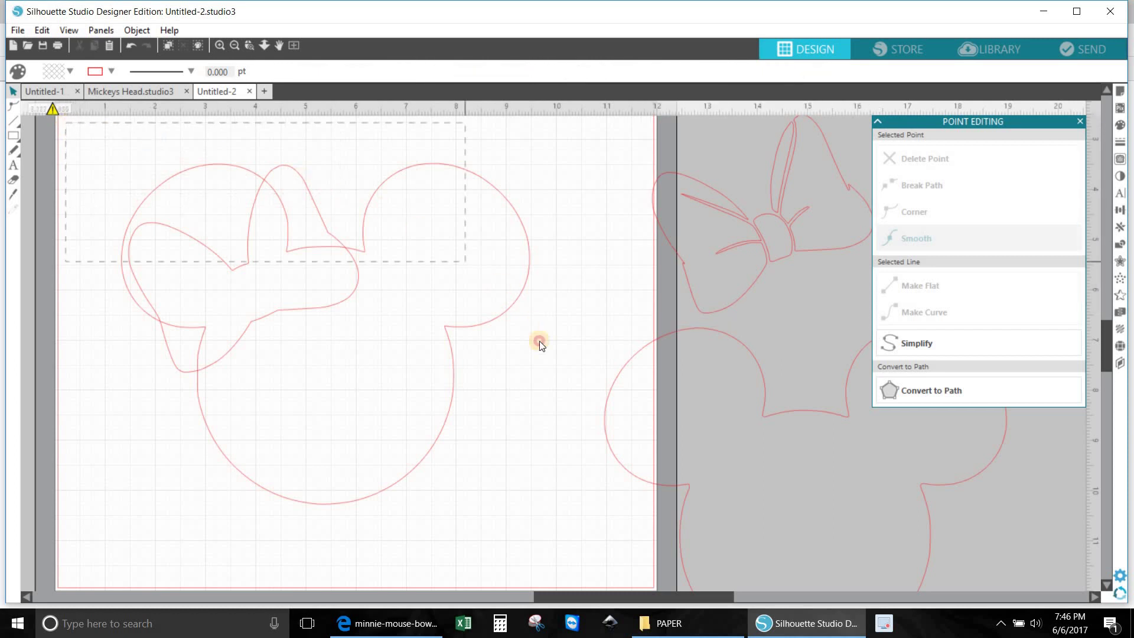
drag(555, 508, 562, 588)
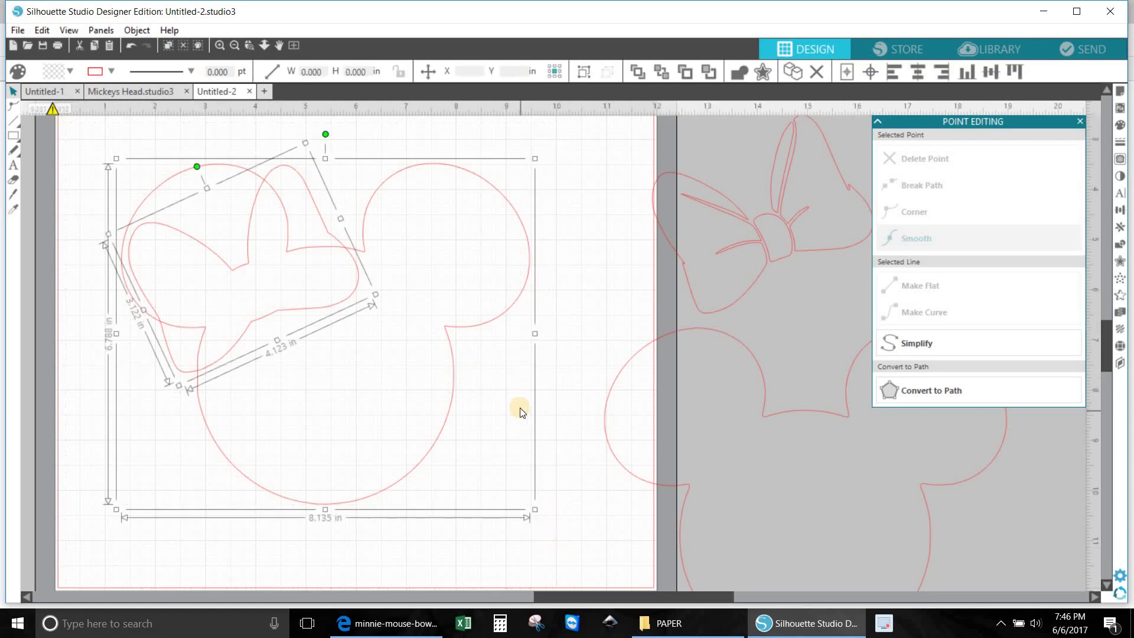
right_click(480, 349)
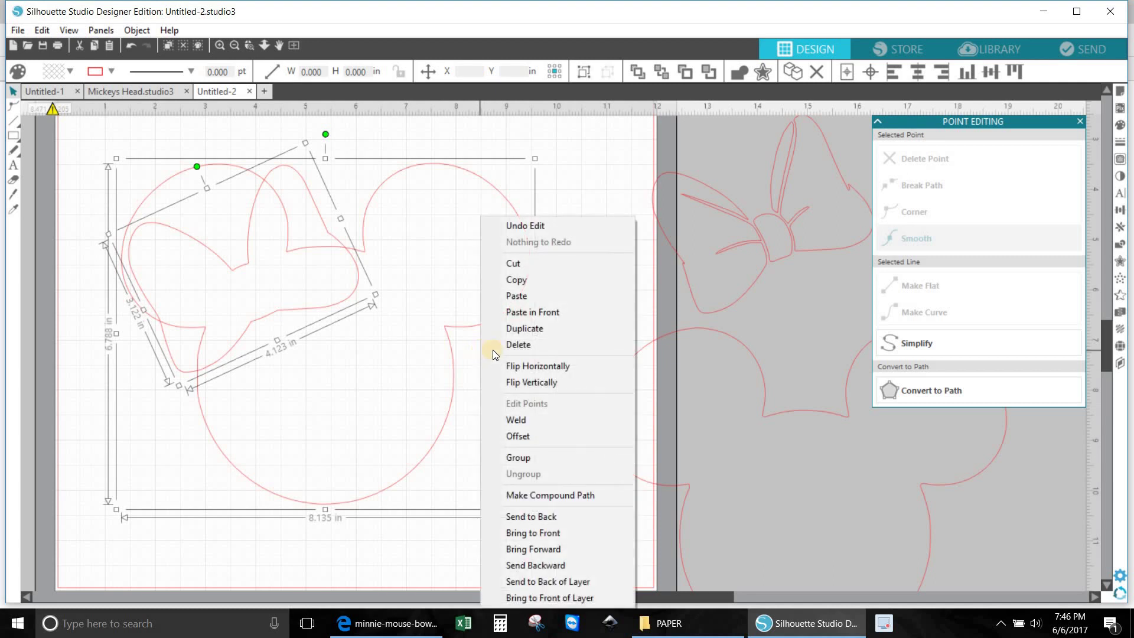
click(522, 422)
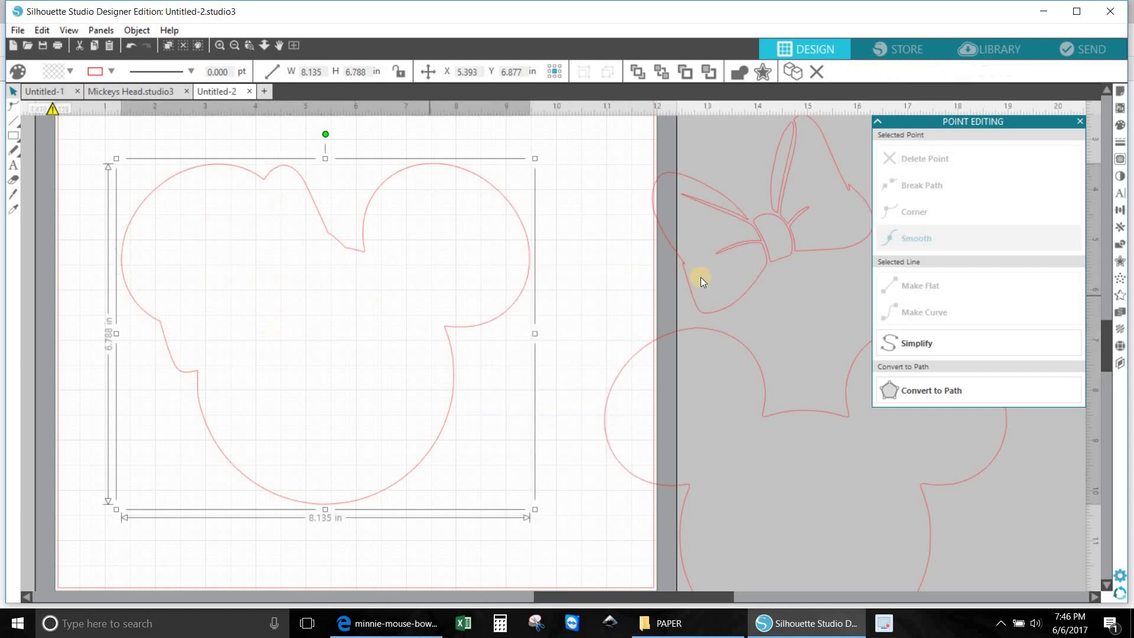
Place the grouped bow back inside the welded silhouette's bow area and fill it with light red
drag(777, 265, 255, 315)
click(586, 359)
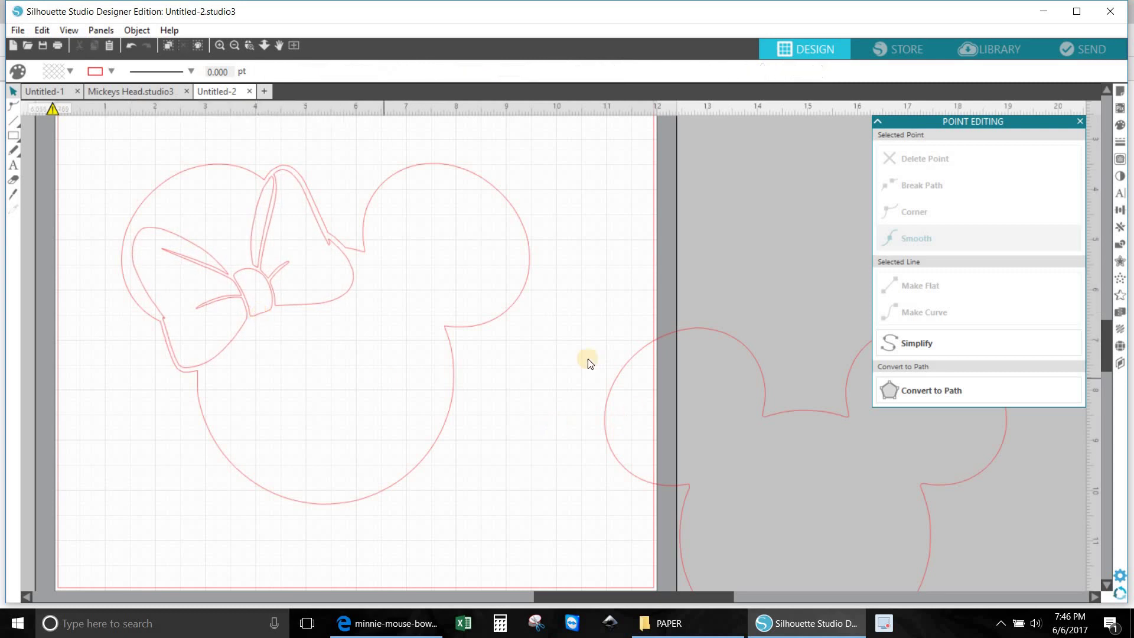
click(310, 313)
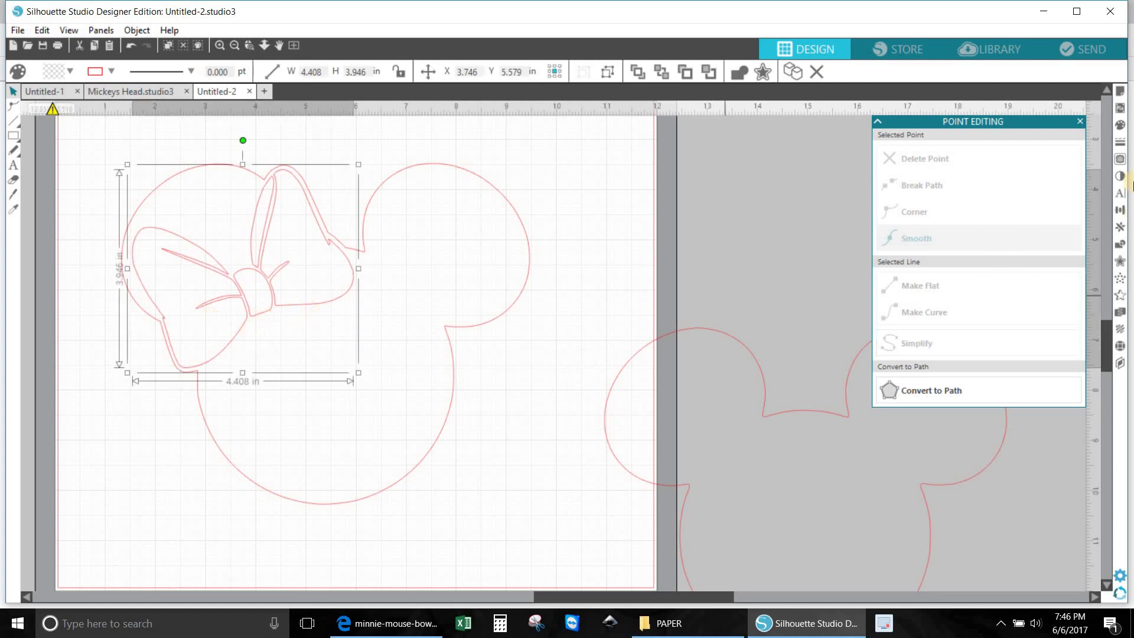
click(1119, 126)
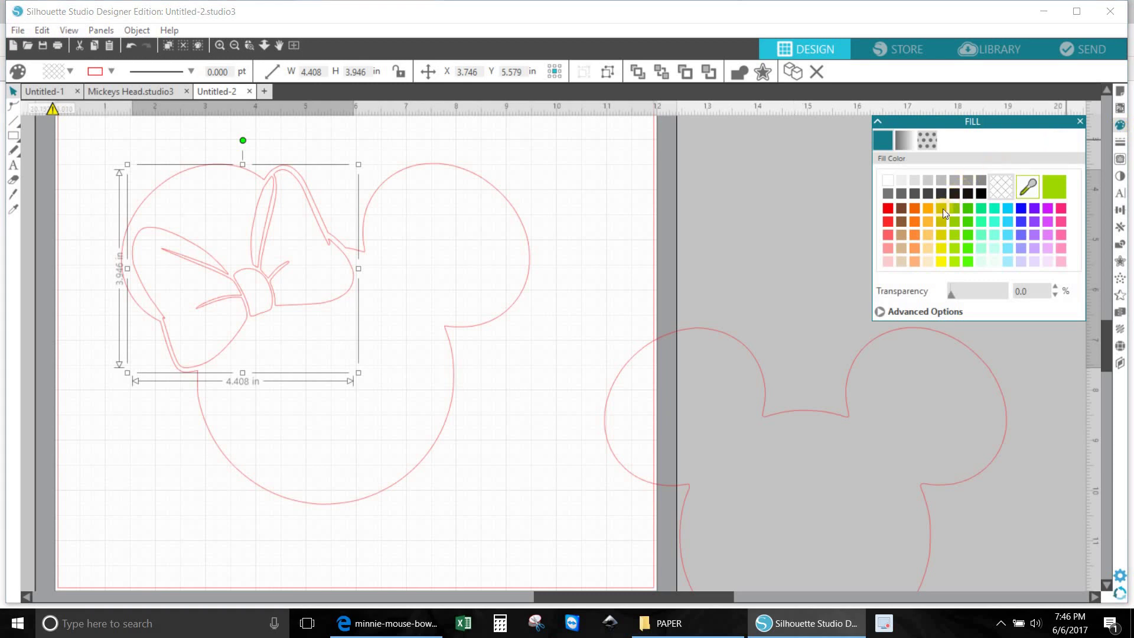
click(888, 247)
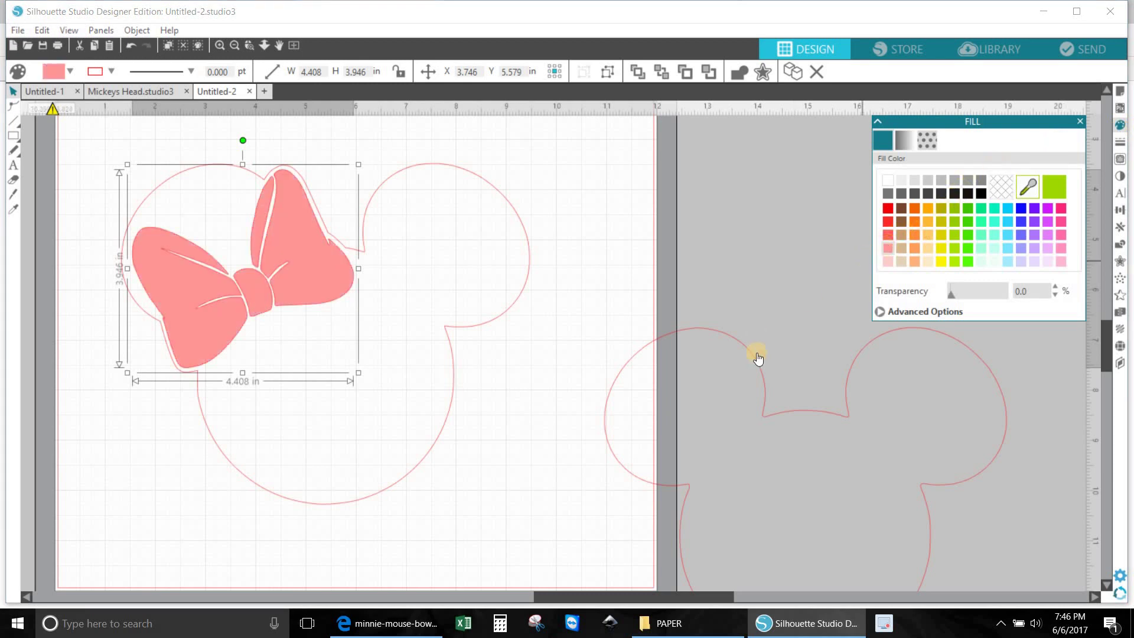
Fill the inner head outline with black and move it onto the page inside the welded silhouette, behind the bow
click(977, 359)
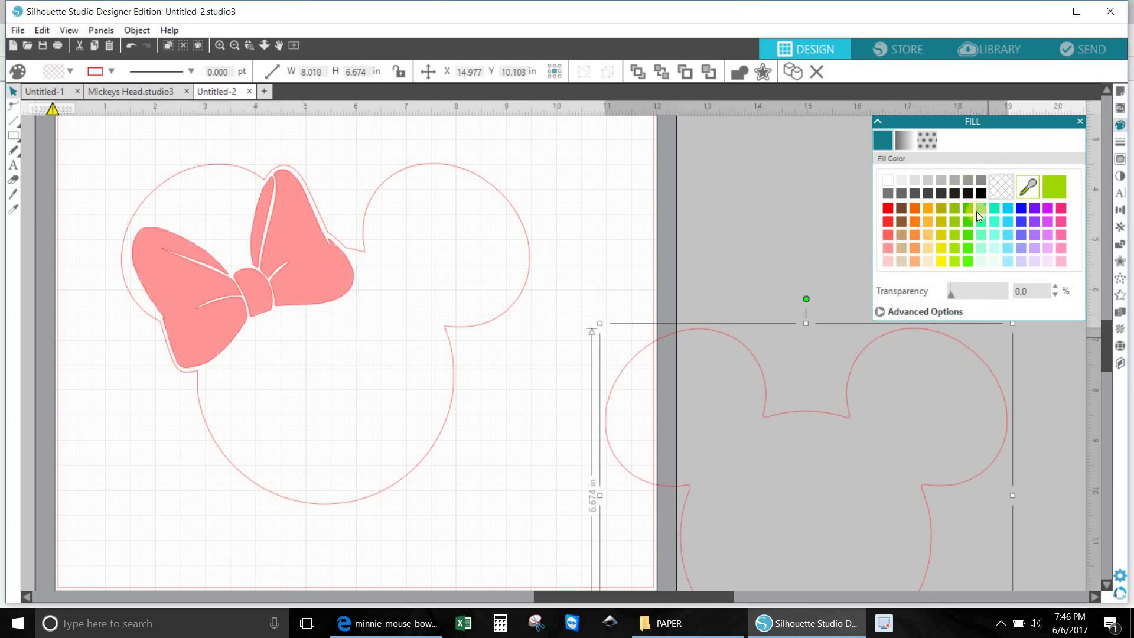
click(979, 194)
drag(979, 380, 509, 245)
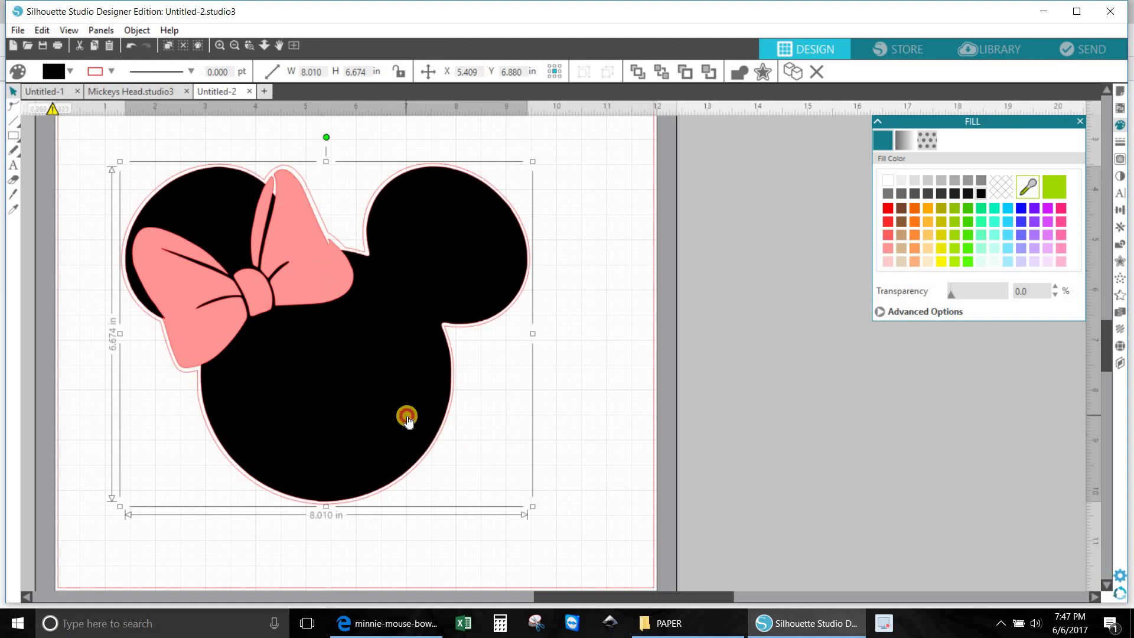
Move the black head off the page's right side and place the light red bow over its left ear
drag(405, 415, 446, 427)
drag(797, 464, 879, 512)
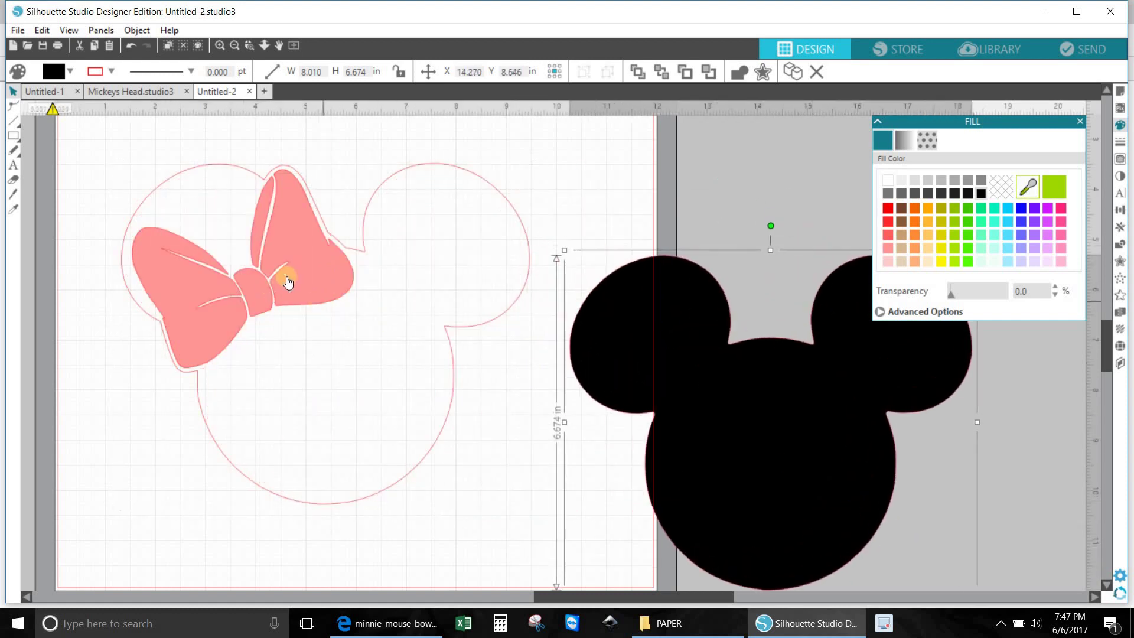
drag(298, 284, 795, 347)
Fill the welded silhouette with black and replace it on the page with the plain black head, parking the silhouette off the left side
click(476, 326)
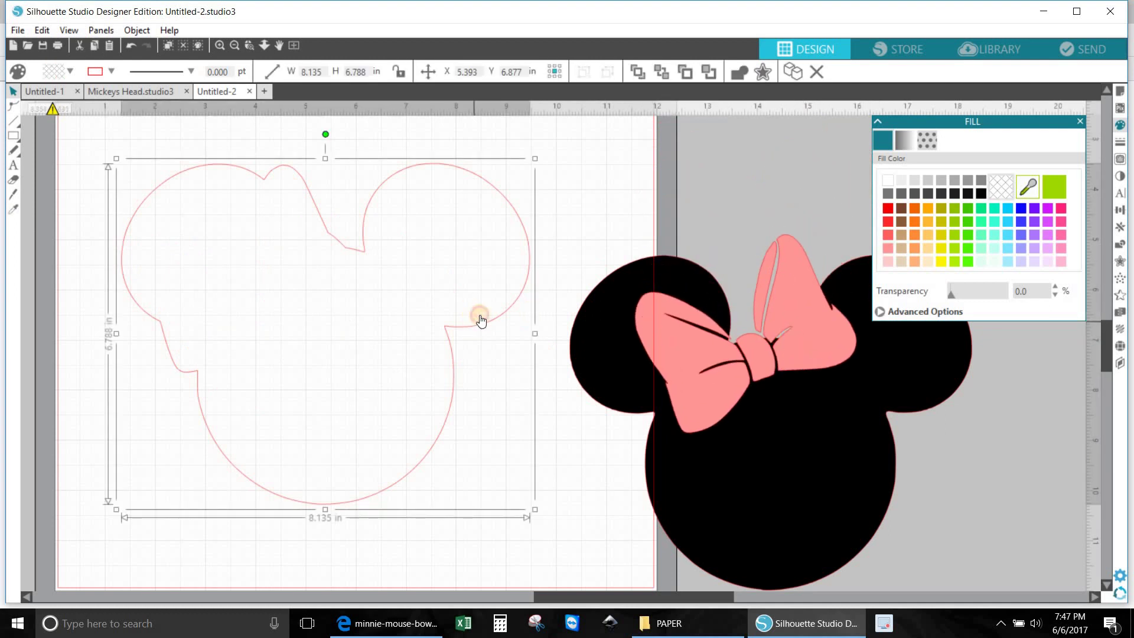
click(981, 193)
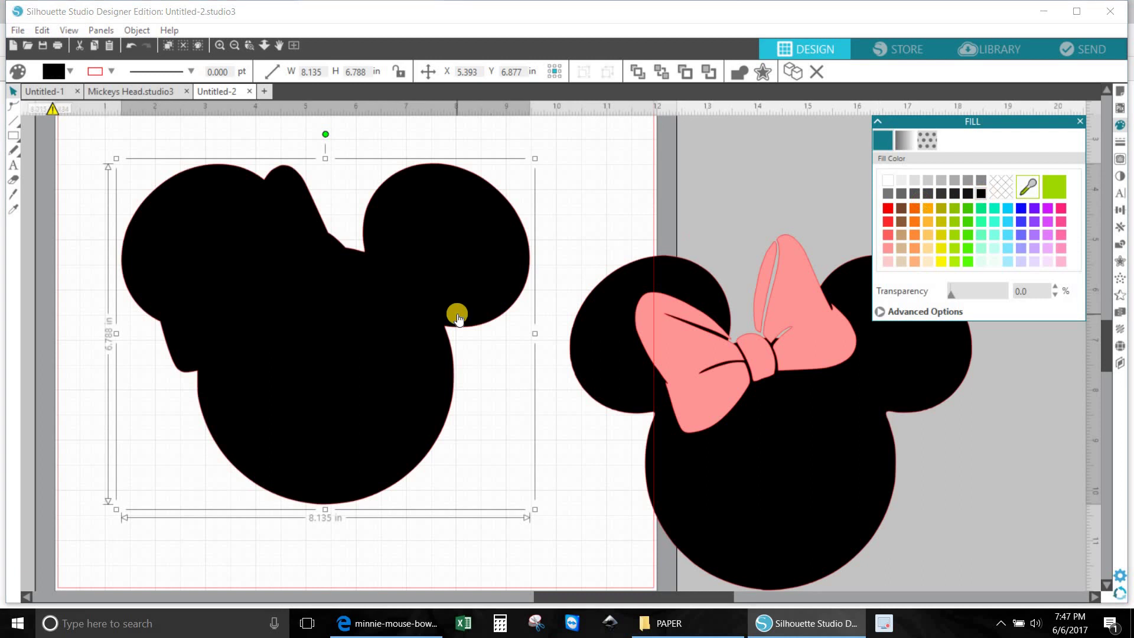
drag(425, 322, 65, 307)
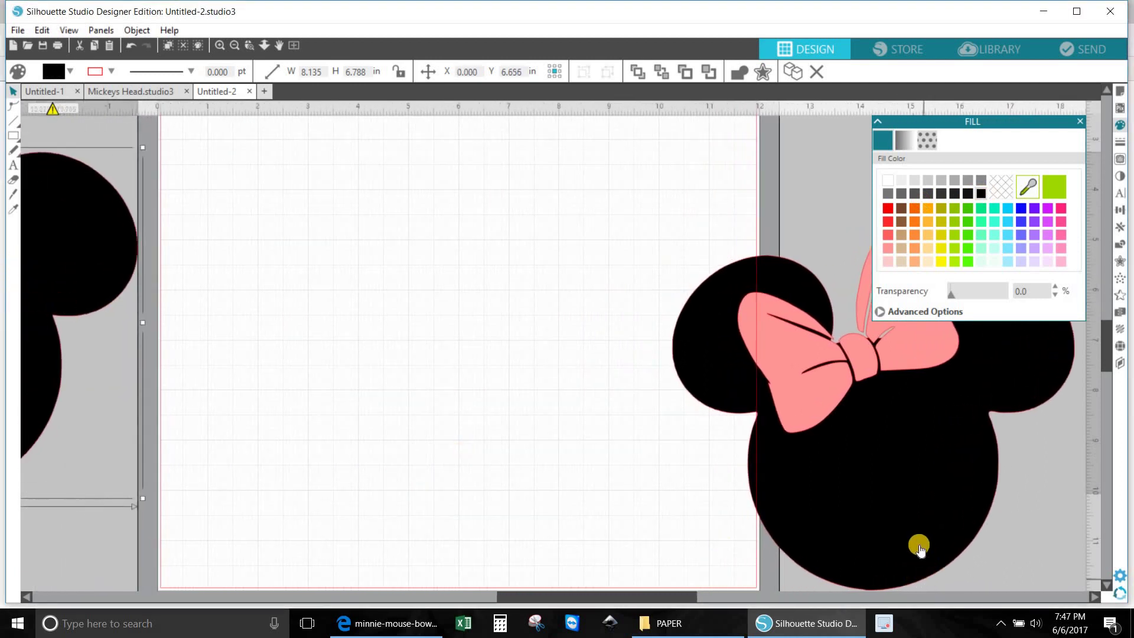
drag(919, 544, 484, 493)
key(Escape)
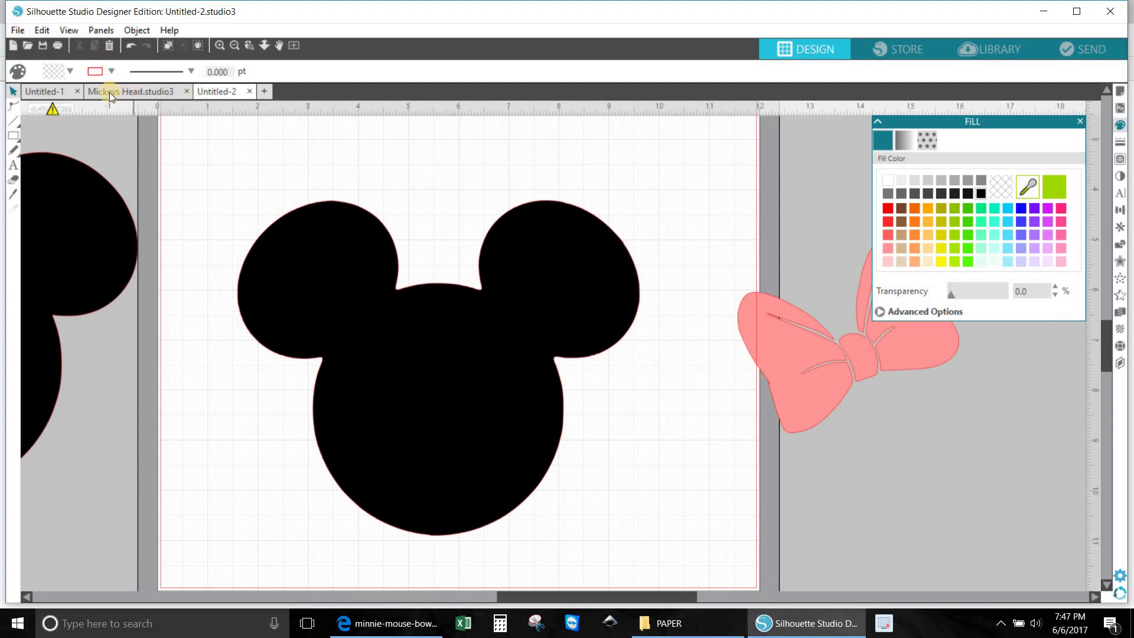
Move the two finished striped Minnie heads onto the page in Mickeys Head.studio3 and return to Untitled-2
click(147, 91)
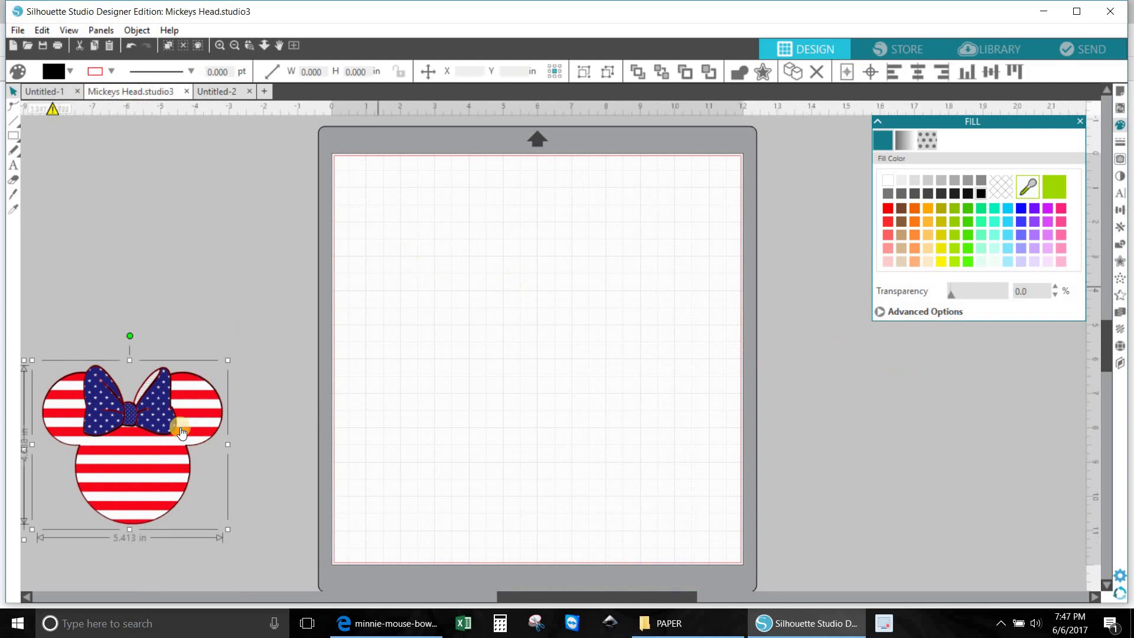
drag(522, 364, 673, 345)
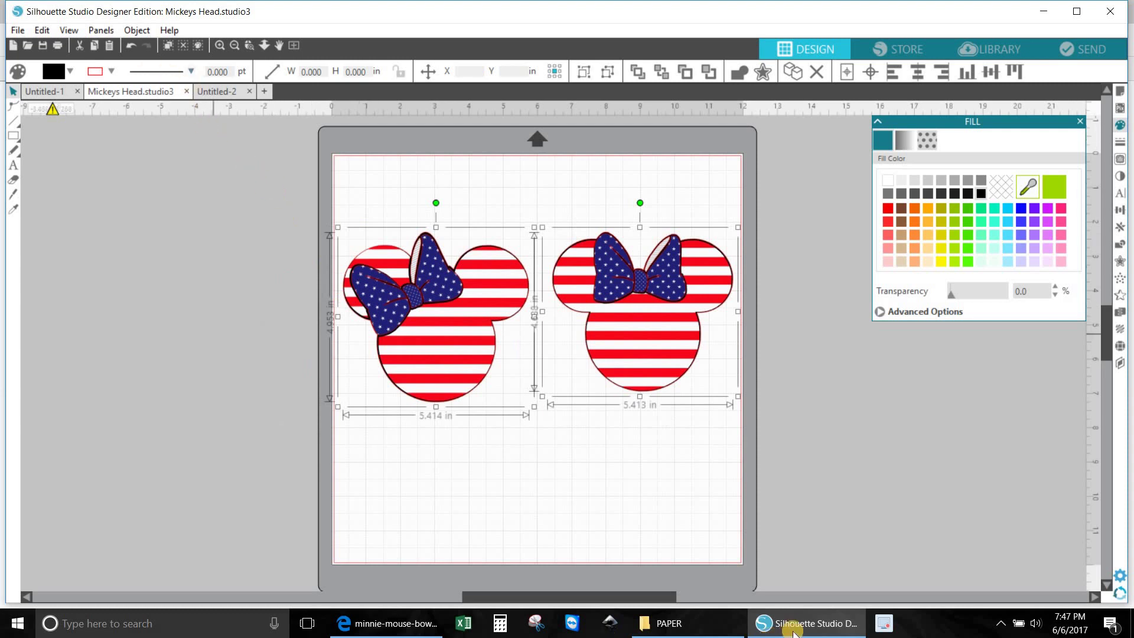
click(236, 92)
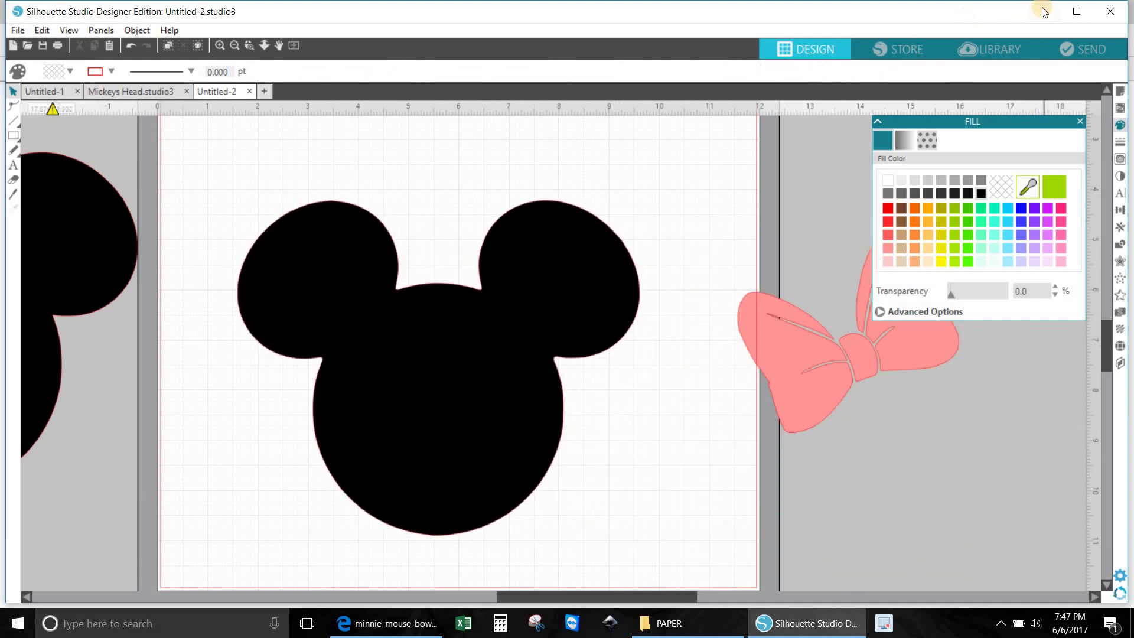
Switch to the browser, close the bow clipart page and open the free digital red-white striped paper image at full size
click(1043, 12)
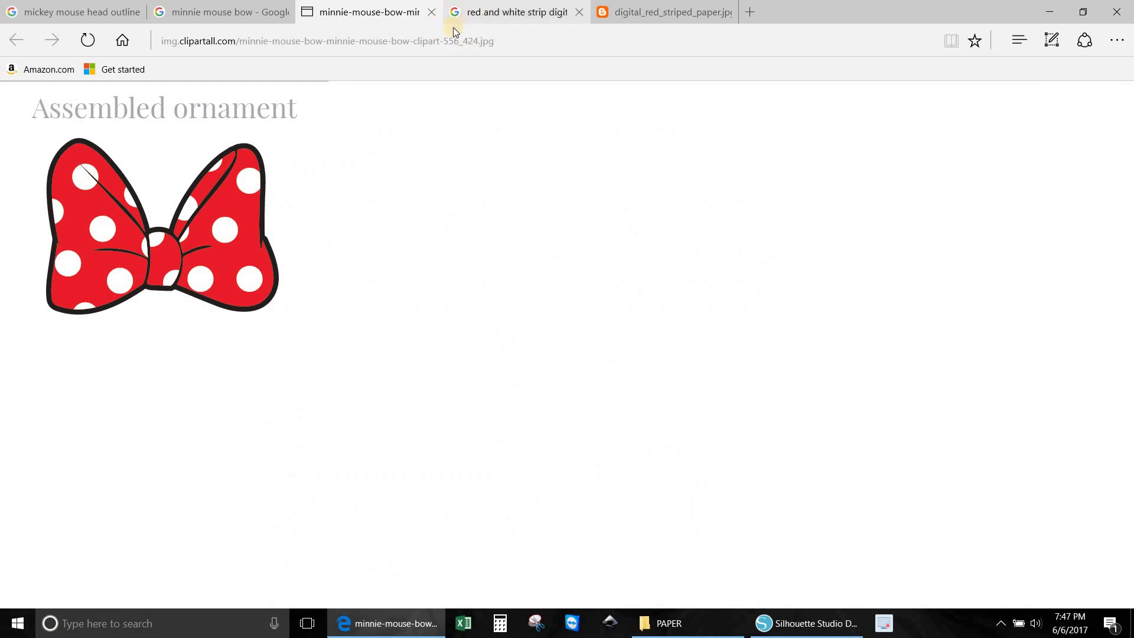
click(431, 12)
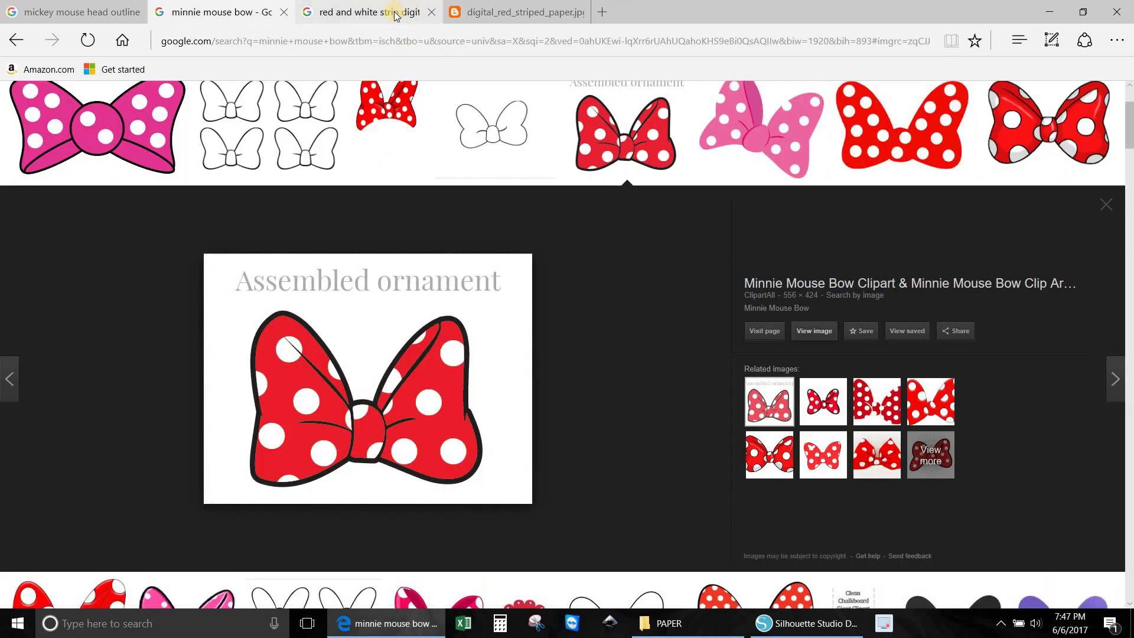
click(395, 13)
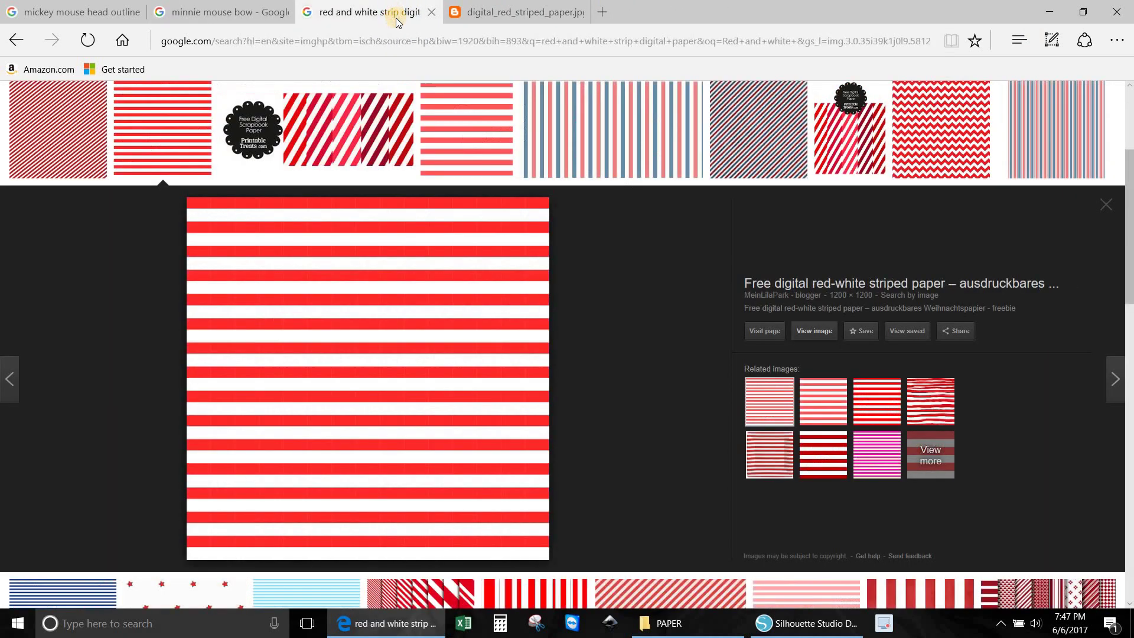
scroll(549, 278, up, 3)
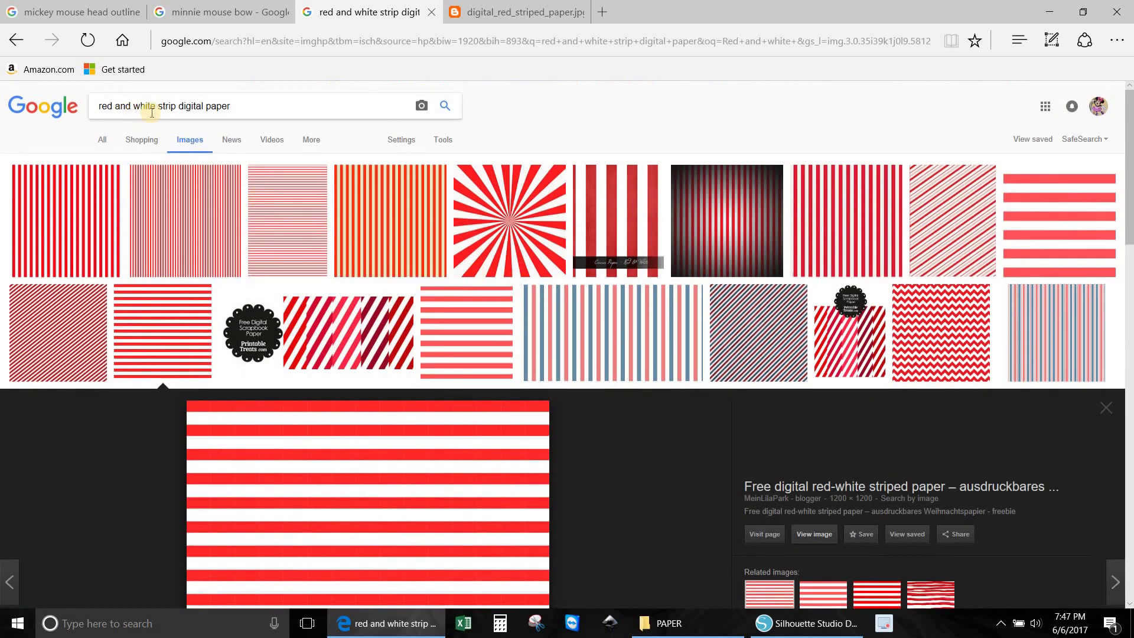
click(814, 534)
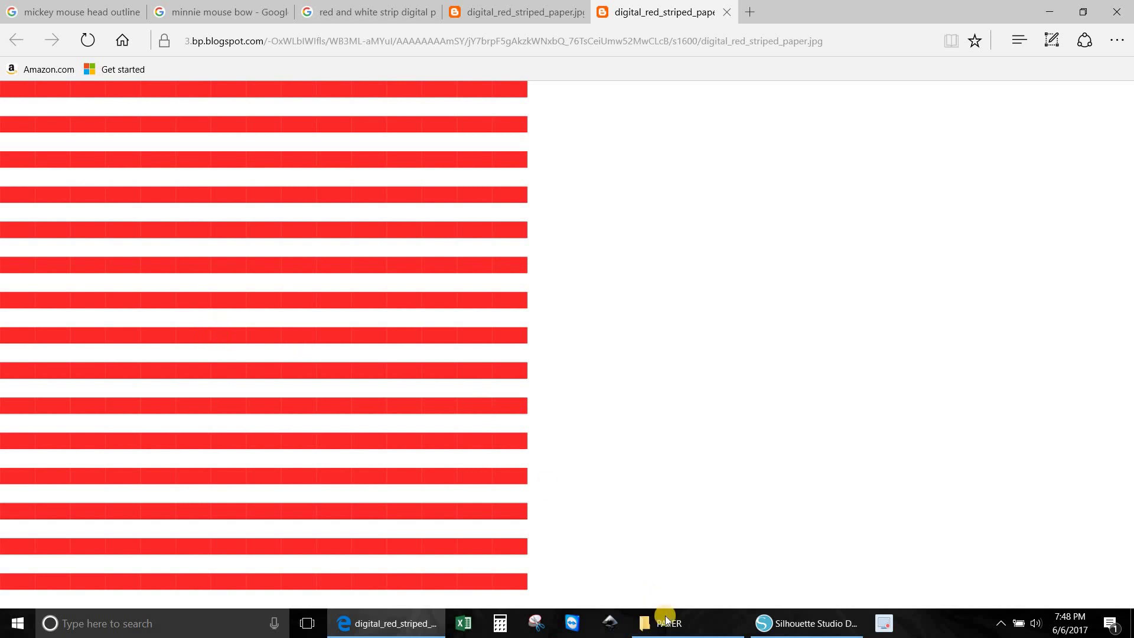
right_click(328, 374)
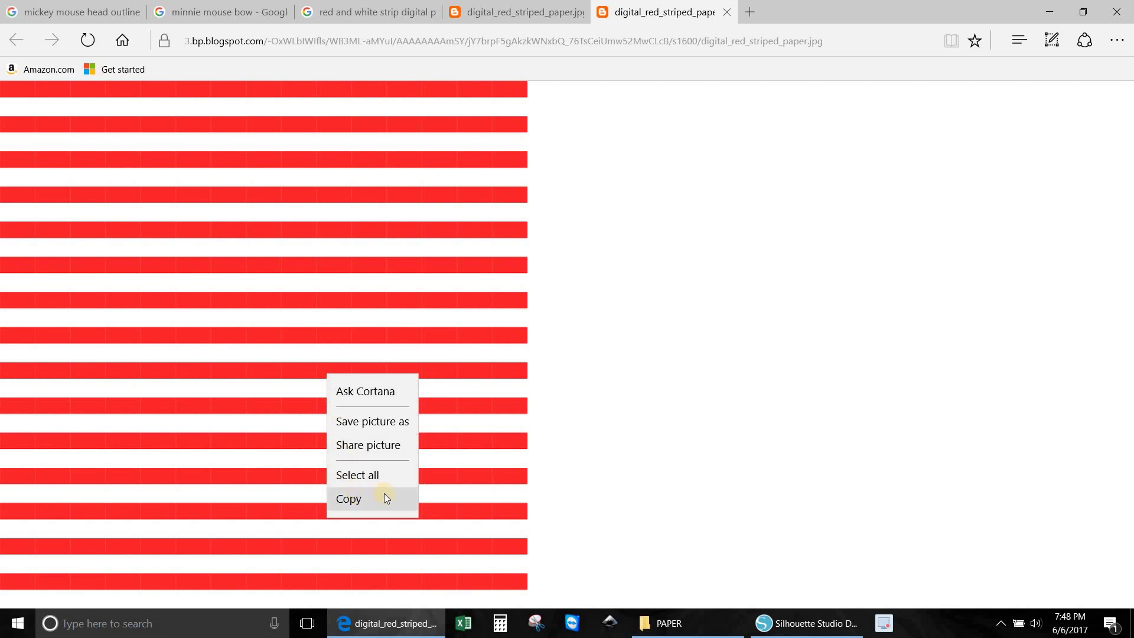
Locate digital_red_striped_paper[1] in the PAPER folder, hide the browser and bring the folder up over Silhouette Studio
click(694, 622)
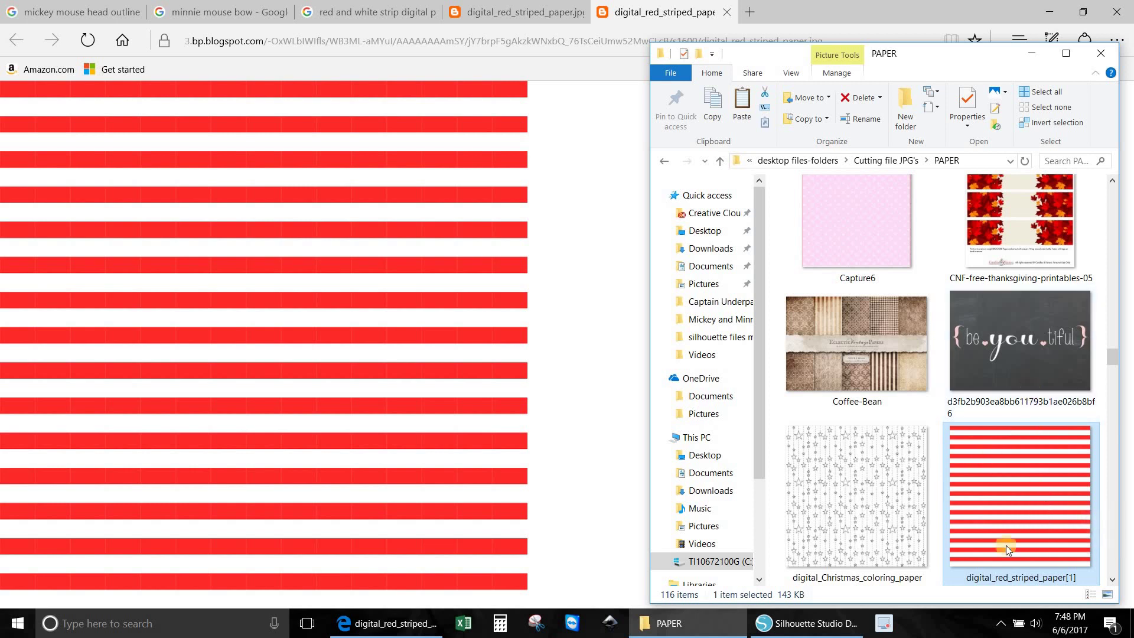
click(1049, 12)
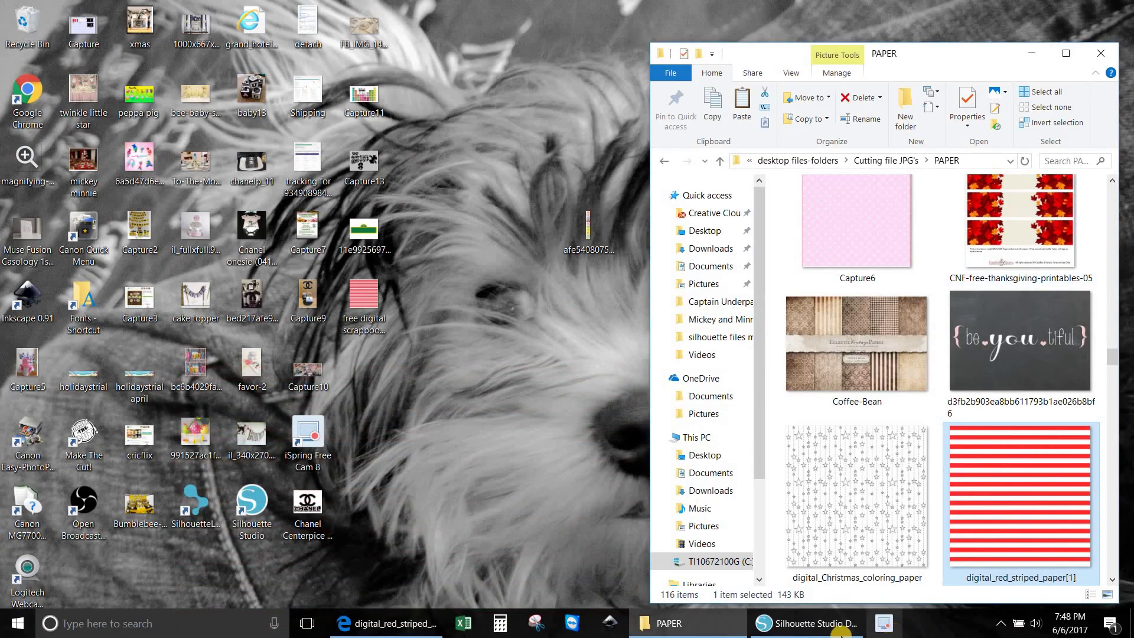
click(828, 631)
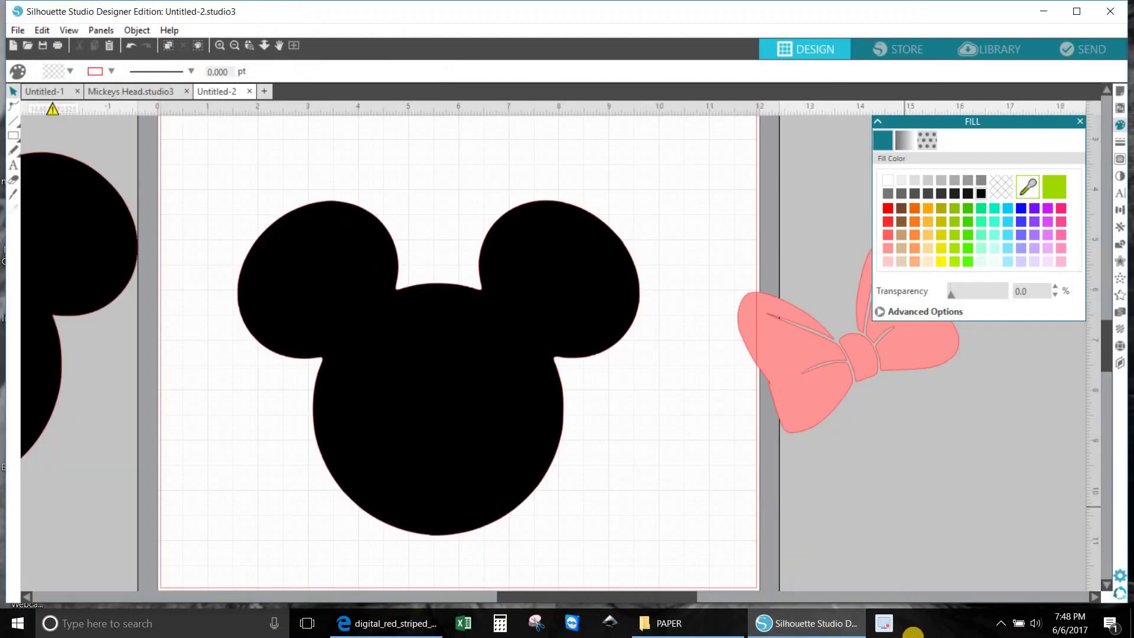
click(664, 623)
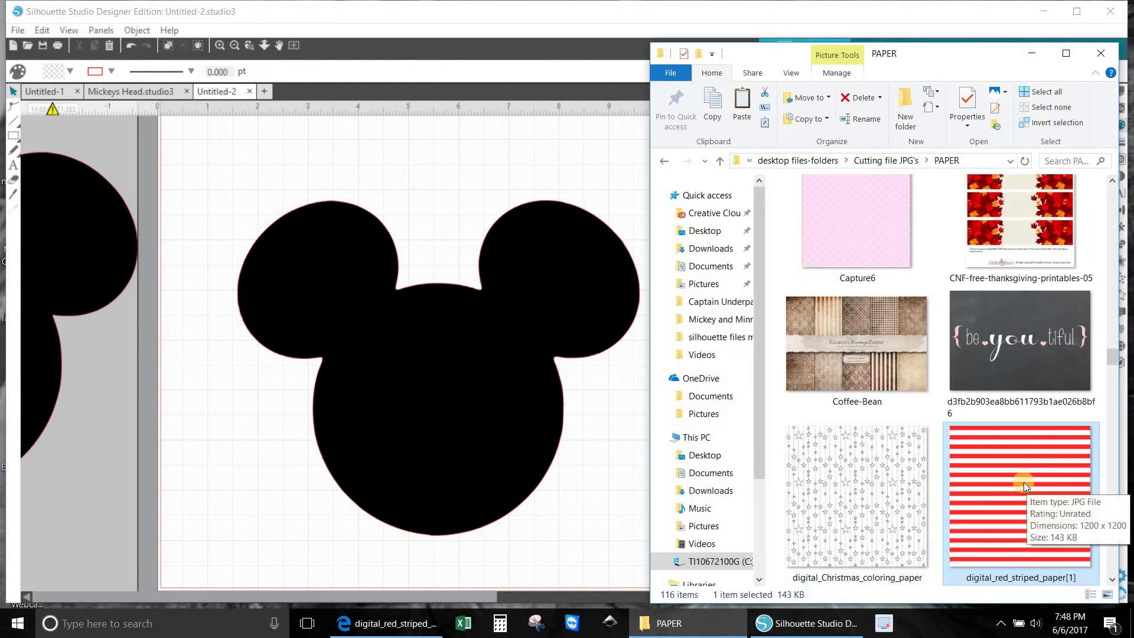
Try filling the black head with the digital_red_striped_paper[1] pattern and undo the fill
click(1004, 469)
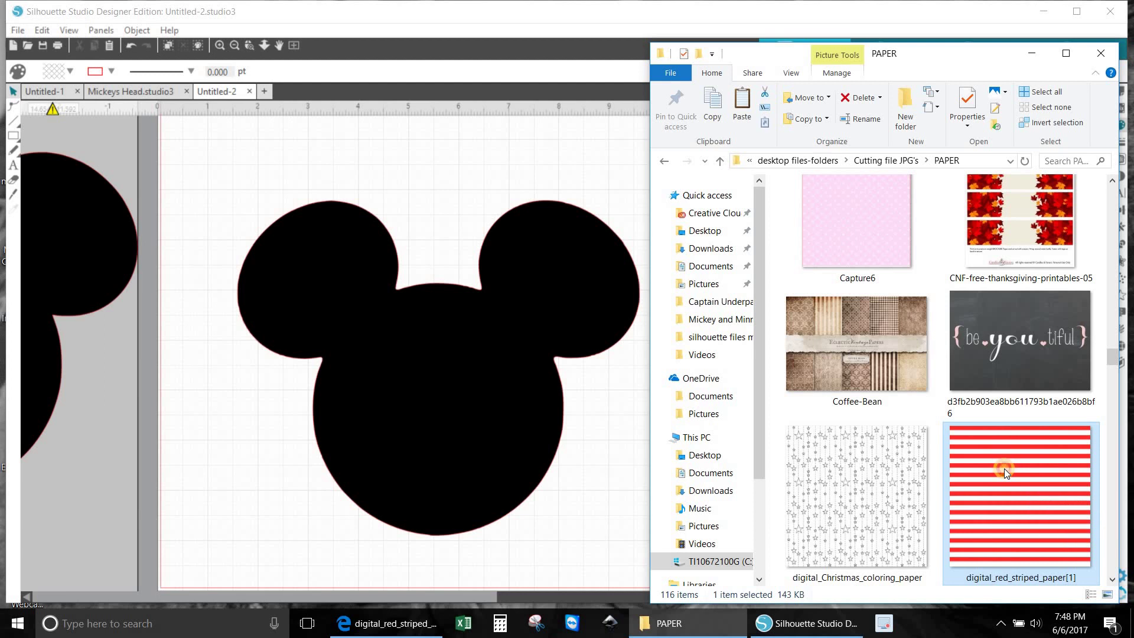
drag(1004, 469, 508, 431)
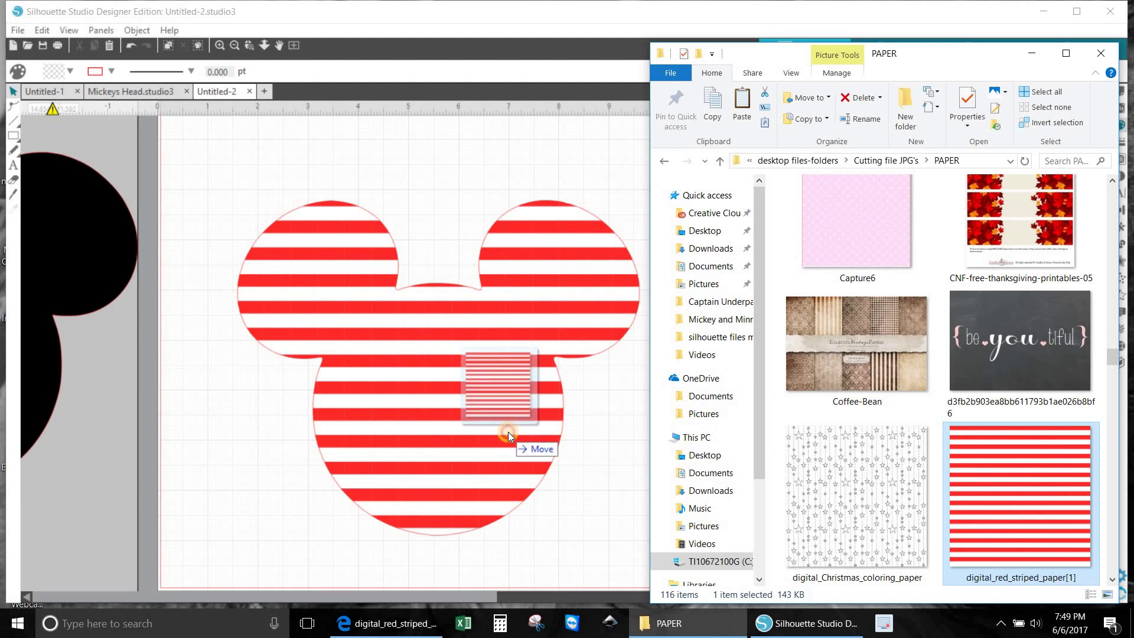
drag(507, 431, 514, 432)
key(ctrl+z)
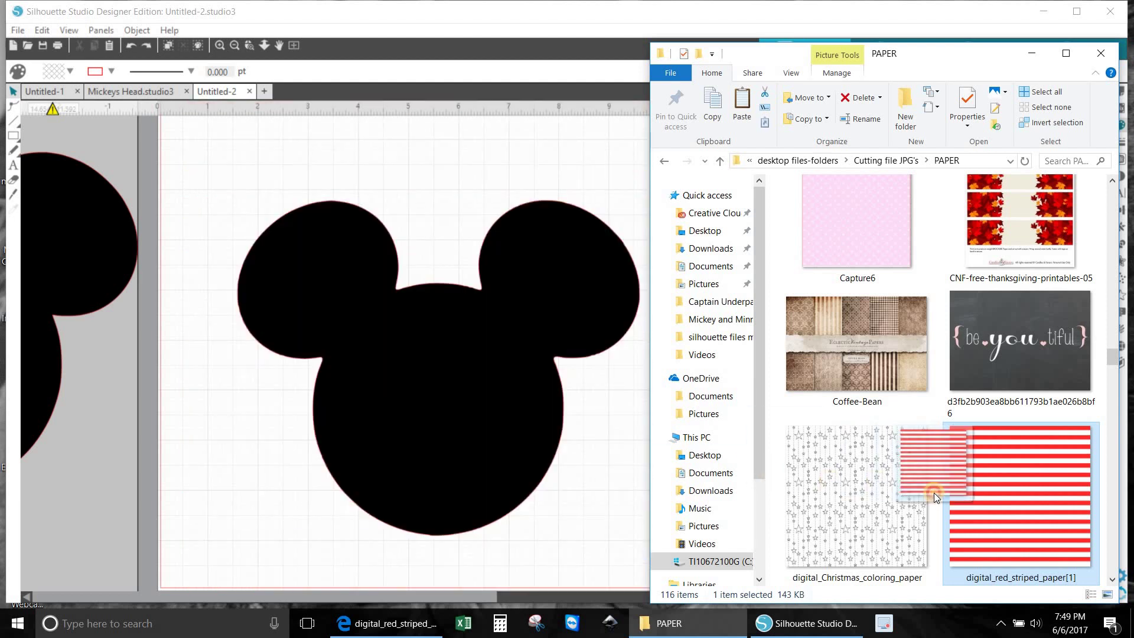
Move the black head off the page's upper-left corner and place digital_red_striped_paper[1] as an image on the empty page
click(397, 430)
scroll(190, 286, up, 5)
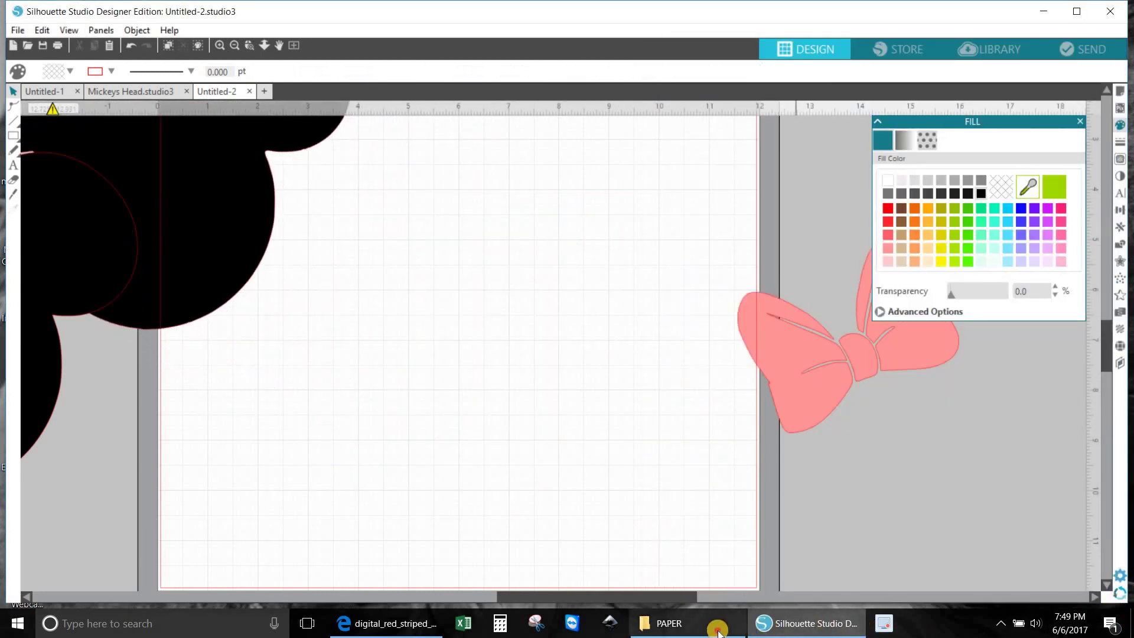
click(662, 623)
drag(1075, 462, 564, 477)
click(1032, 53)
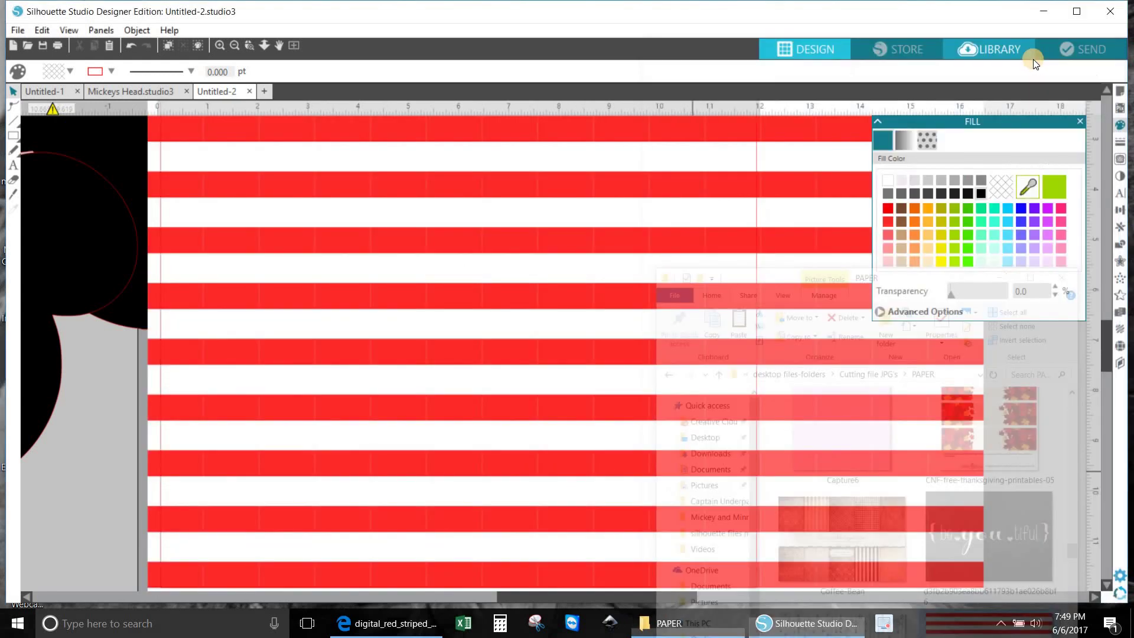
Move the black head back over the page, send the striped paper behind it and shift the bow off the paper's right edge
drag(138, 273, 431, 501)
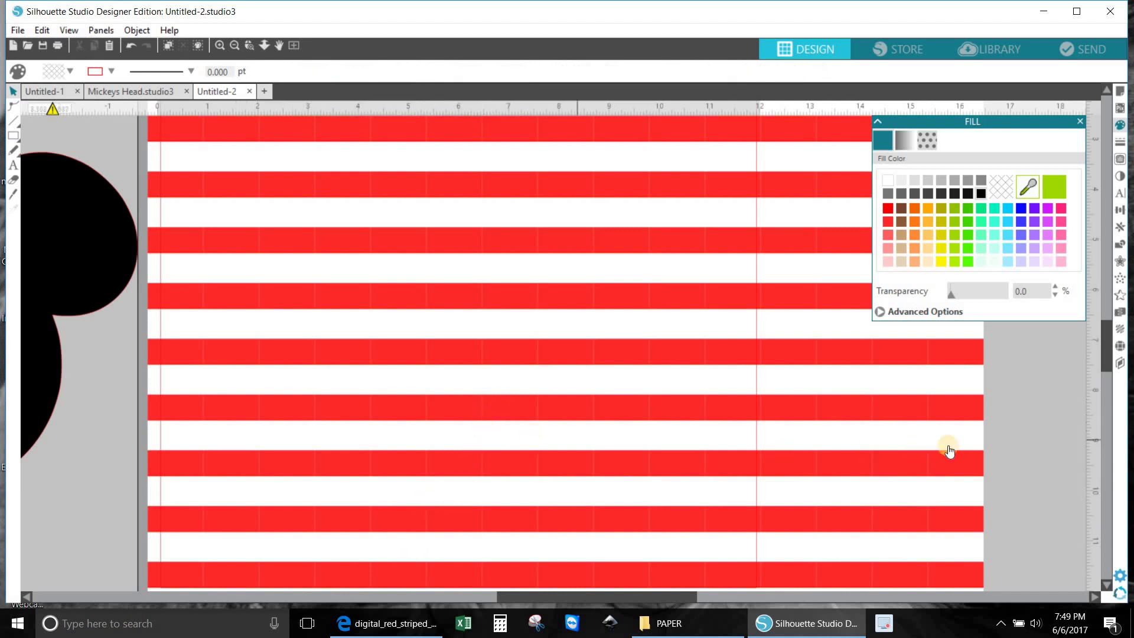
click(879, 417)
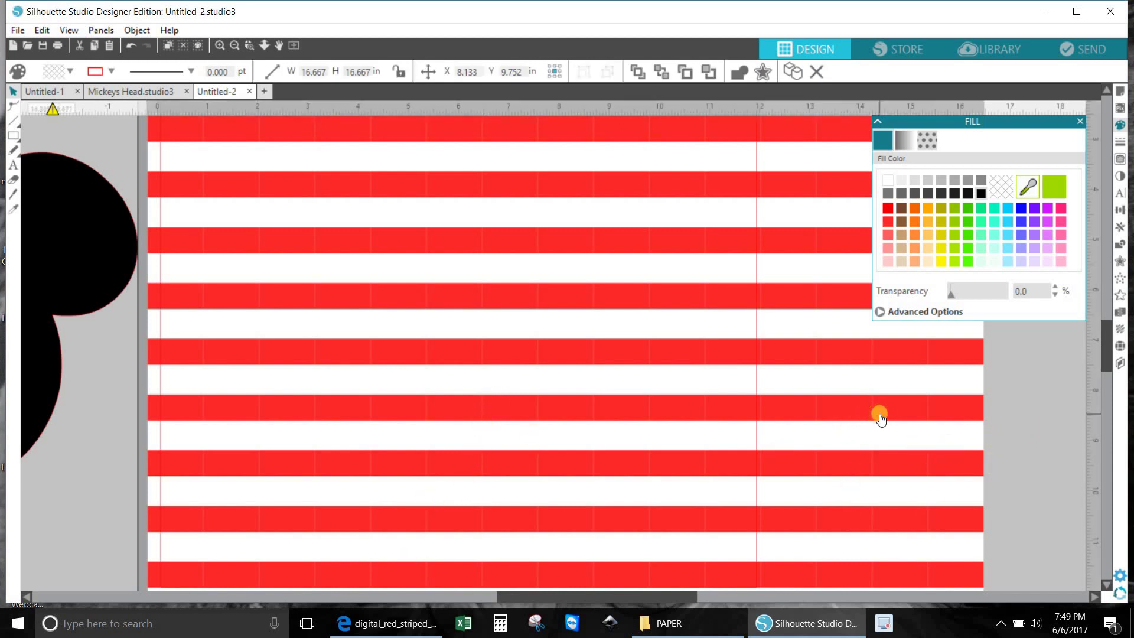
right_click(880, 415)
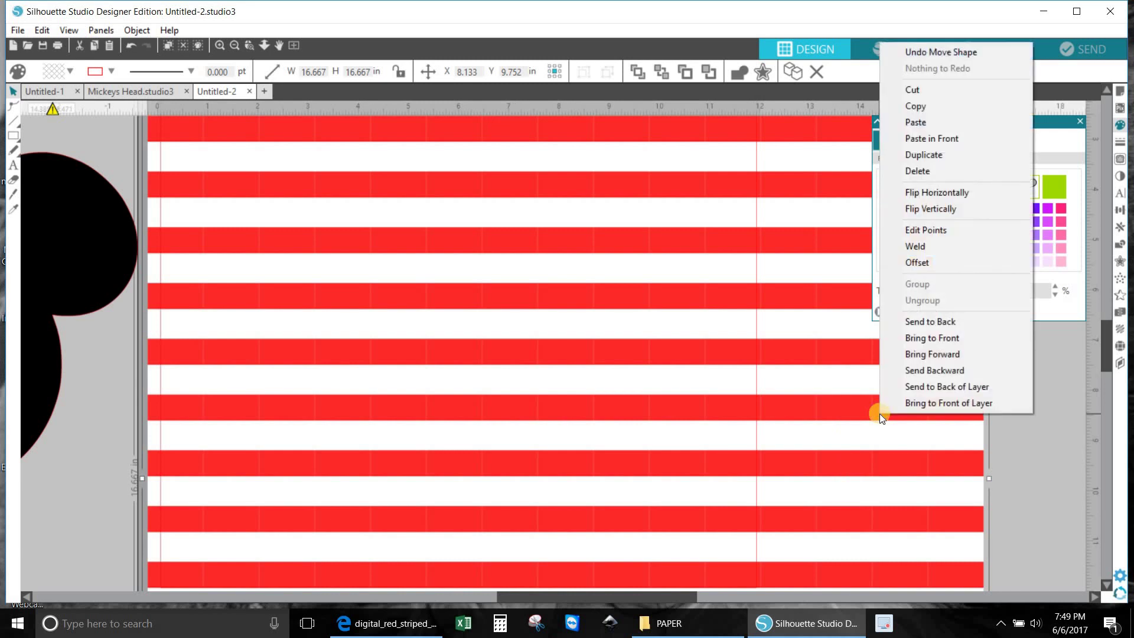
click(947, 325)
drag(816, 390, 1065, 413)
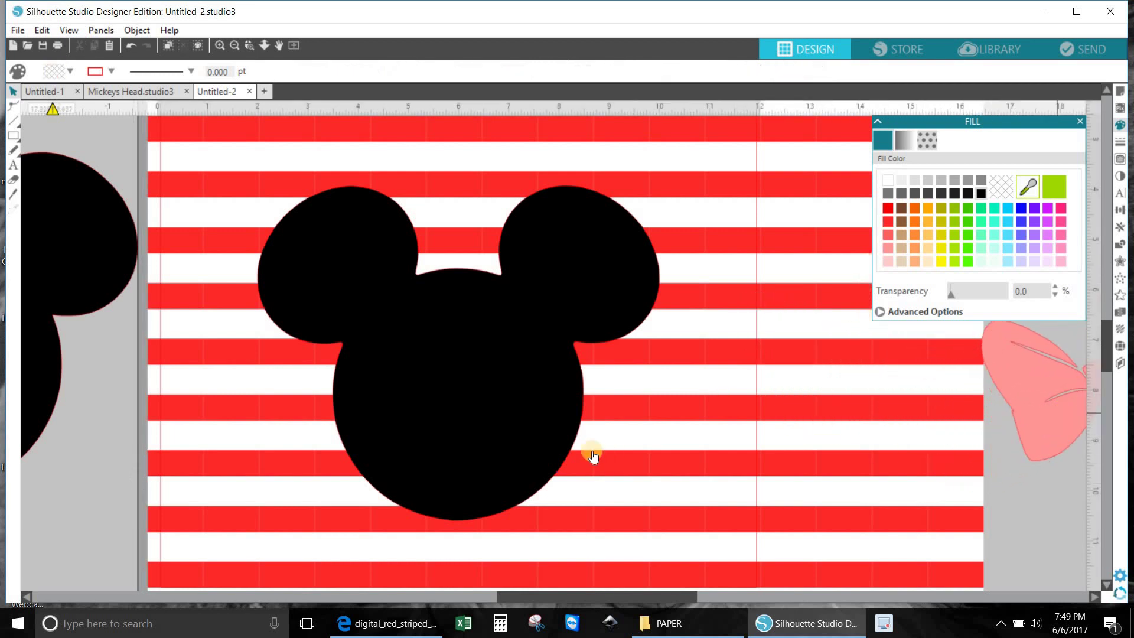
Make the head's fill transparent and shift the striped paper slightly up and left beneath the outline
click(507, 444)
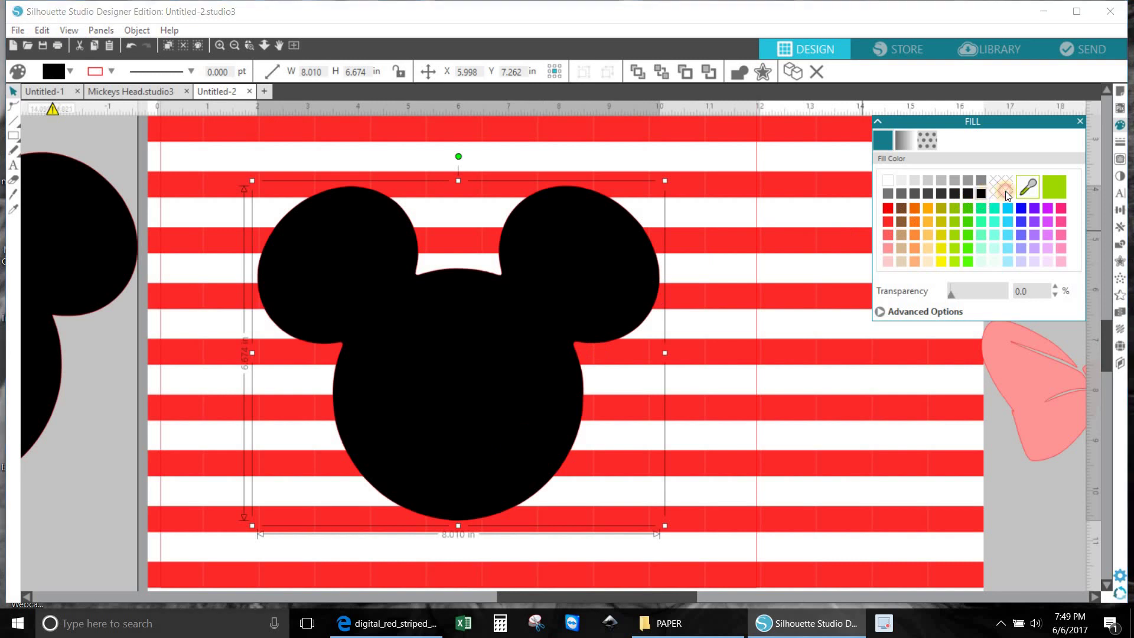
click(988, 193)
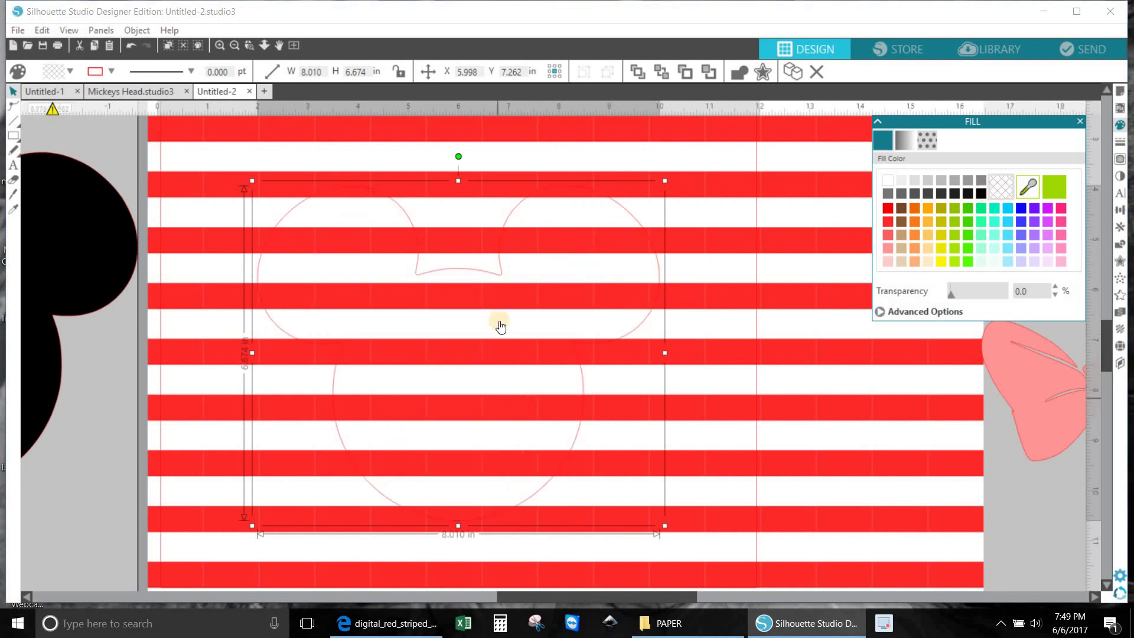
drag(496, 273, 487, 319)
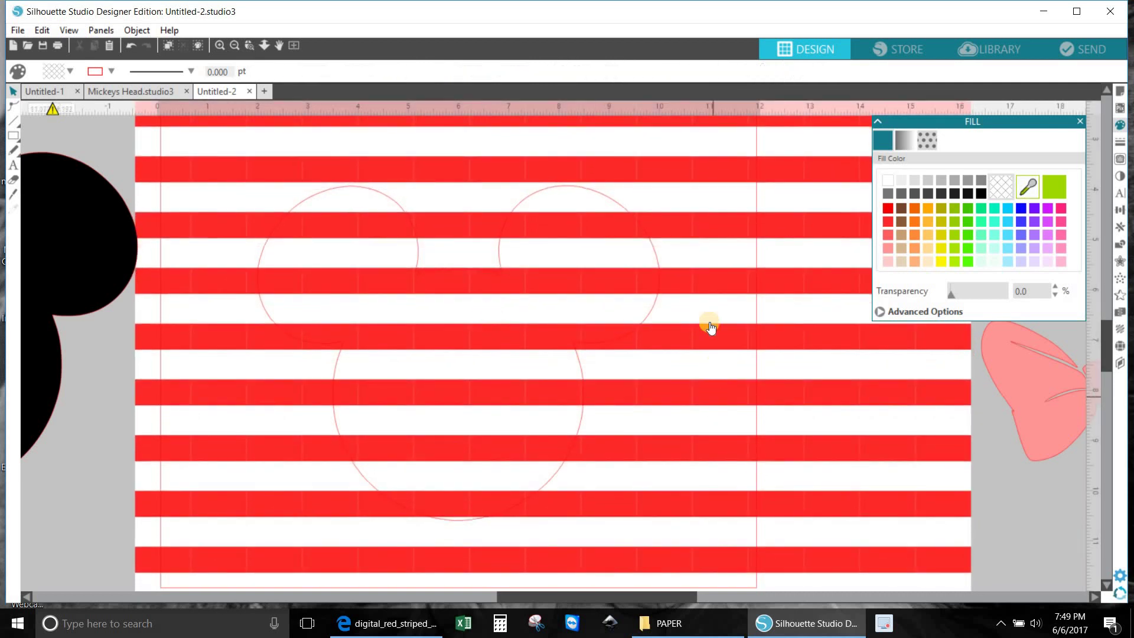
Scale the striped paper down to about 14.2 in square and align its stripes under the head outline
scroll(710, 326, down, 5)
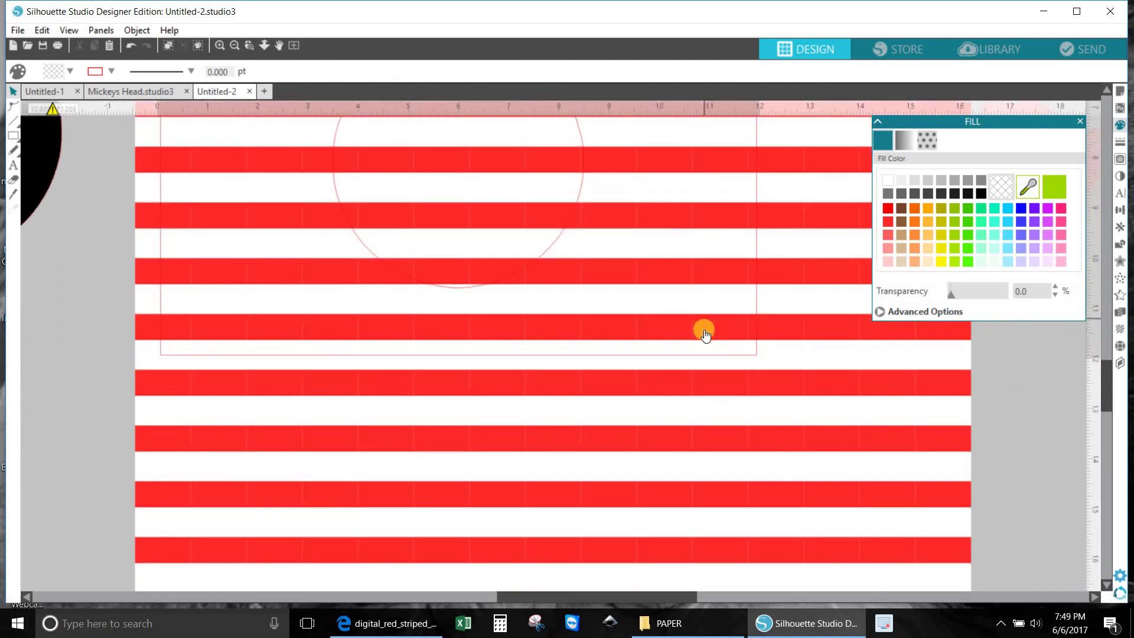
scroll(705, 330, down, 4)
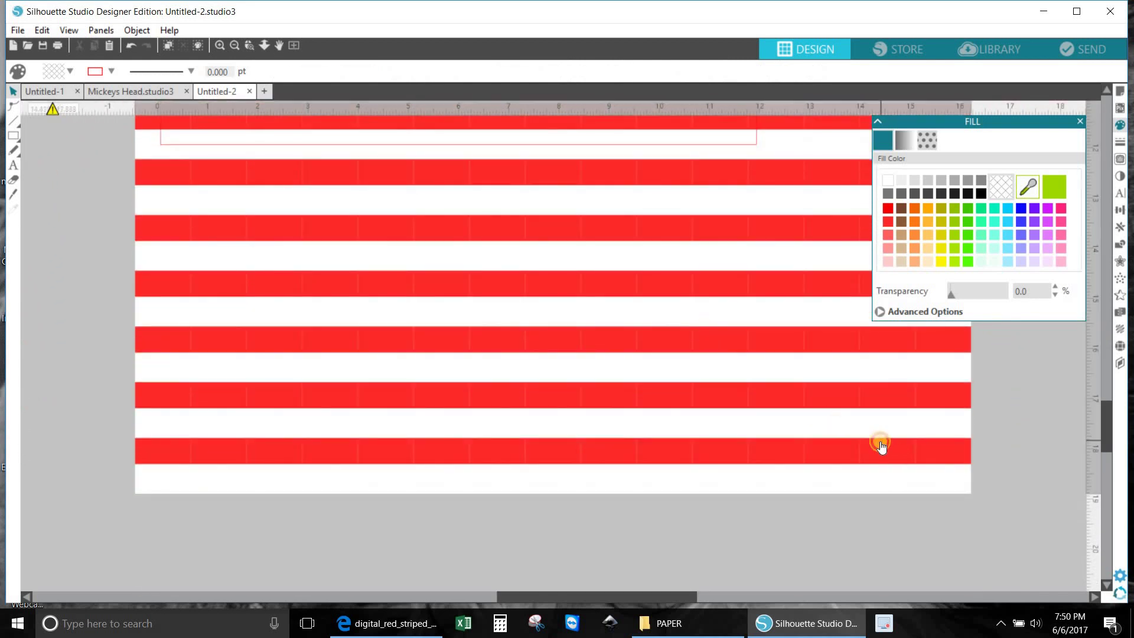
click(880, 444)
drag(973, 498, 833, 493)
scroll(832, 492, up, 10)
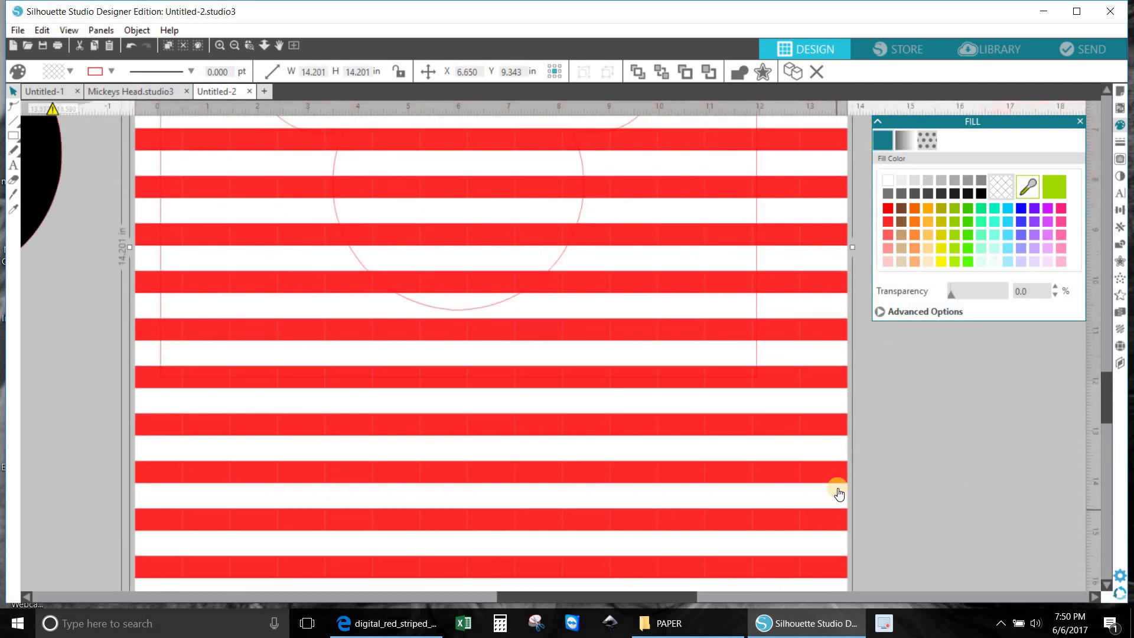
scroll(670, 361, up, 2)
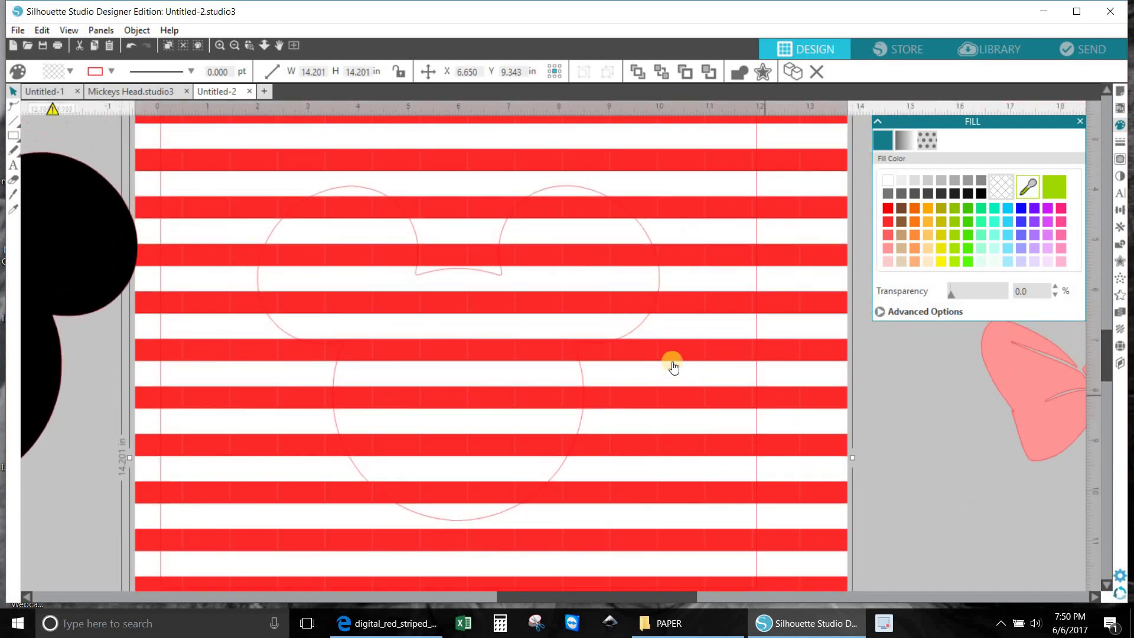
drag(639, 329, 635, 314)
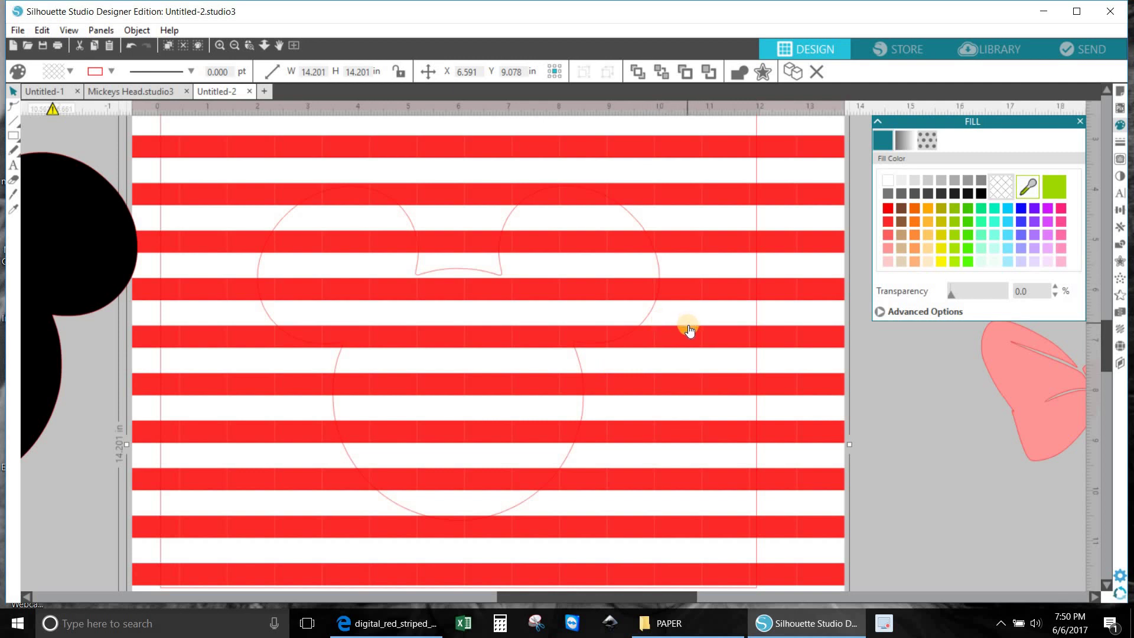
Select the head outline together with the striped paper and crop the paper to the head shape
click(653, 308)
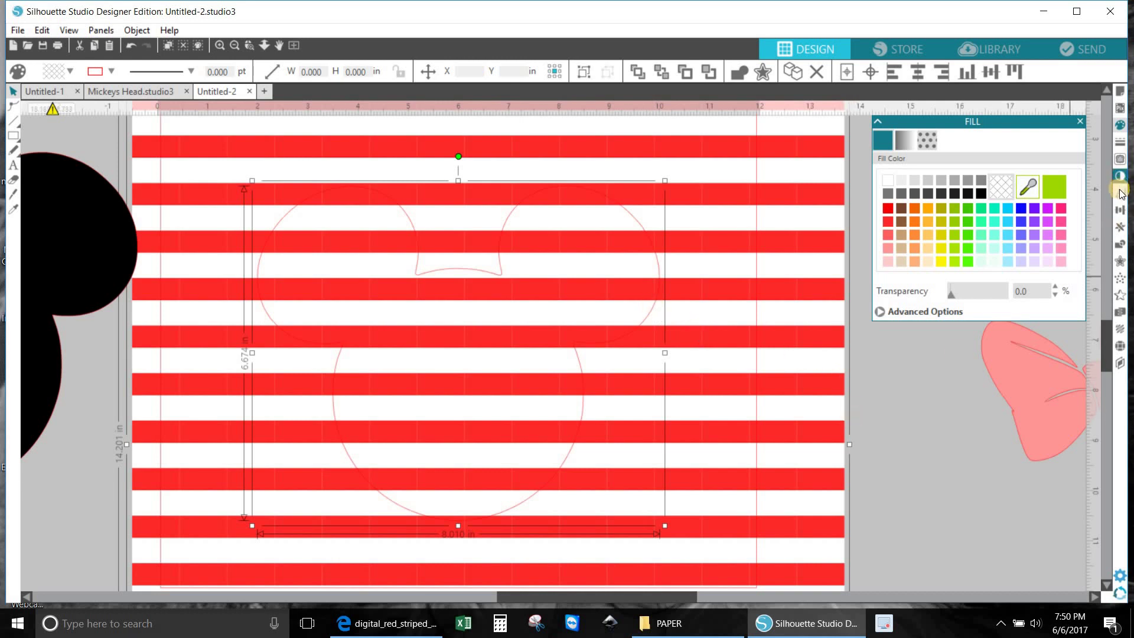
click(1120, 246)
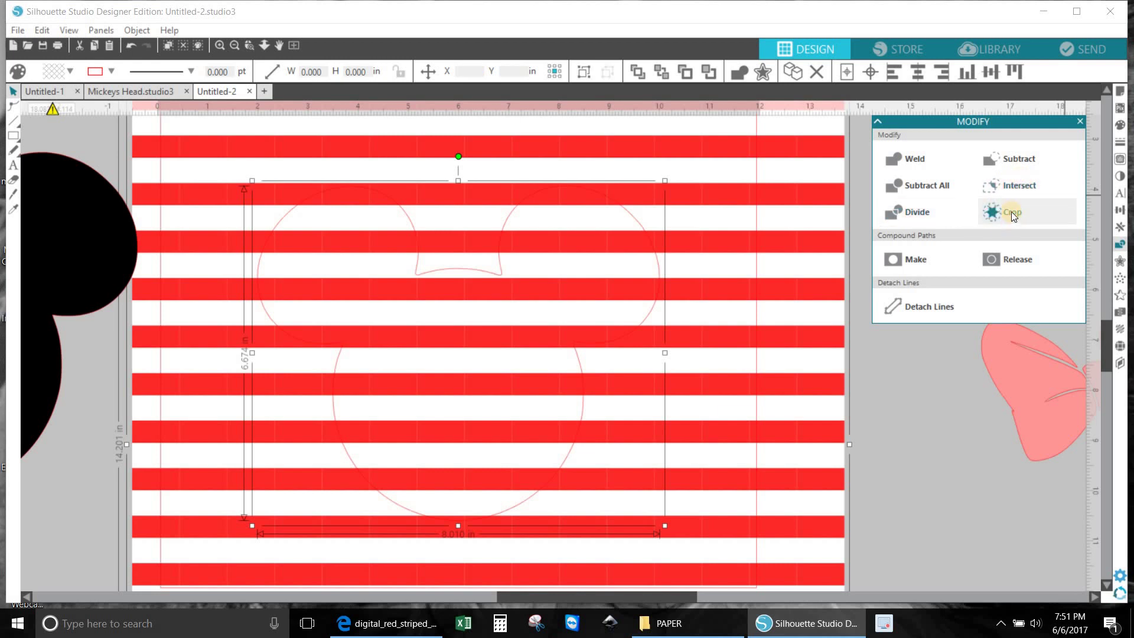
click(1011, 211)
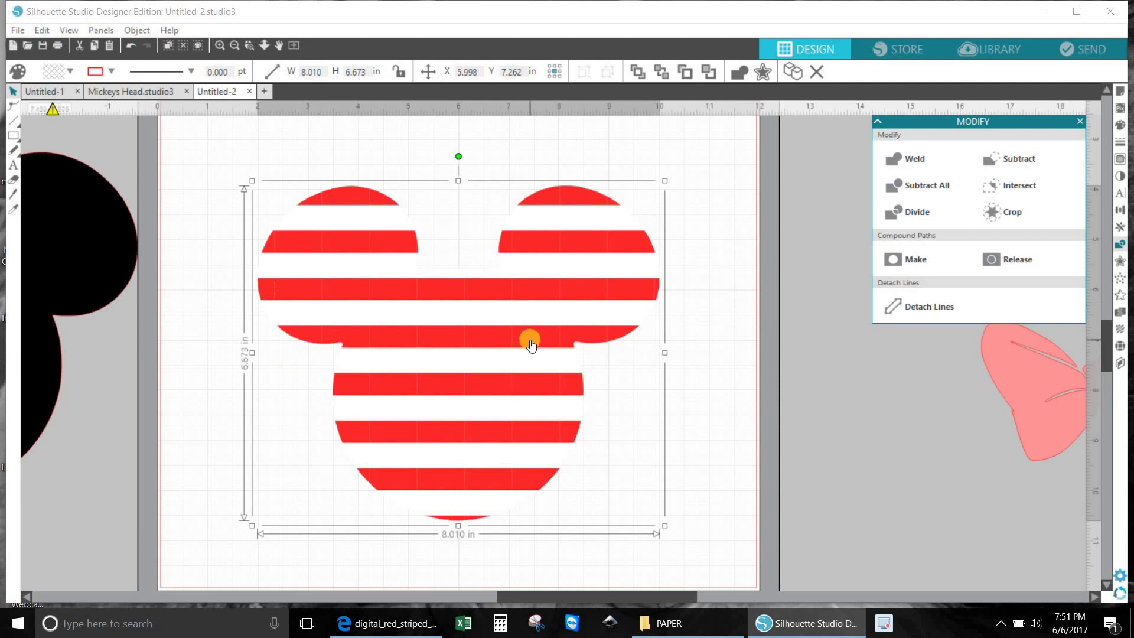
Move the pink bow back over the page's right edge, beside the striped head
drag(1032, 385, 655, 431)
key(Escape)
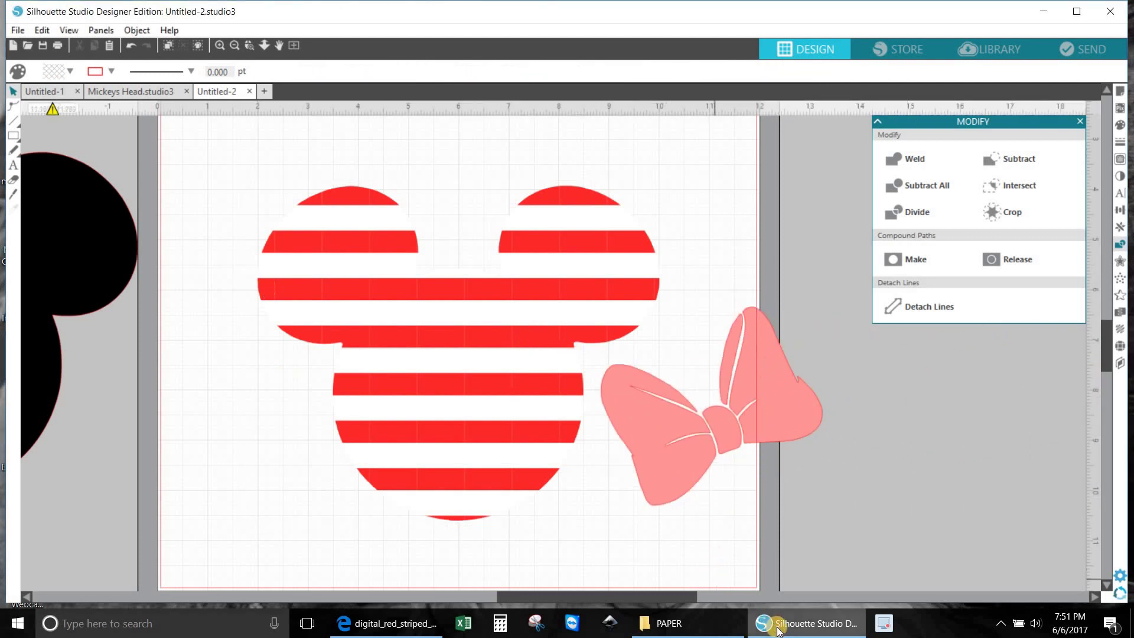
Fill the bow's loops and knot with the Blue and white star paper and its inner fold with aath-horizontal-stripes-grey[1] from the PAPER folder
click(664, 623)
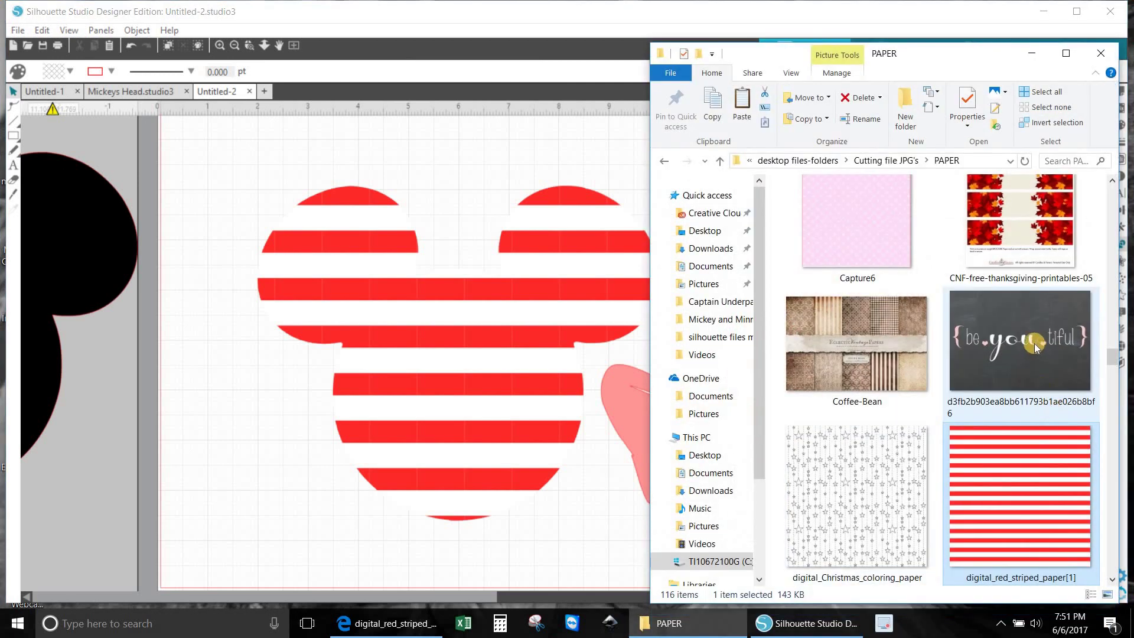
scroll(1033, 342, up, 8)
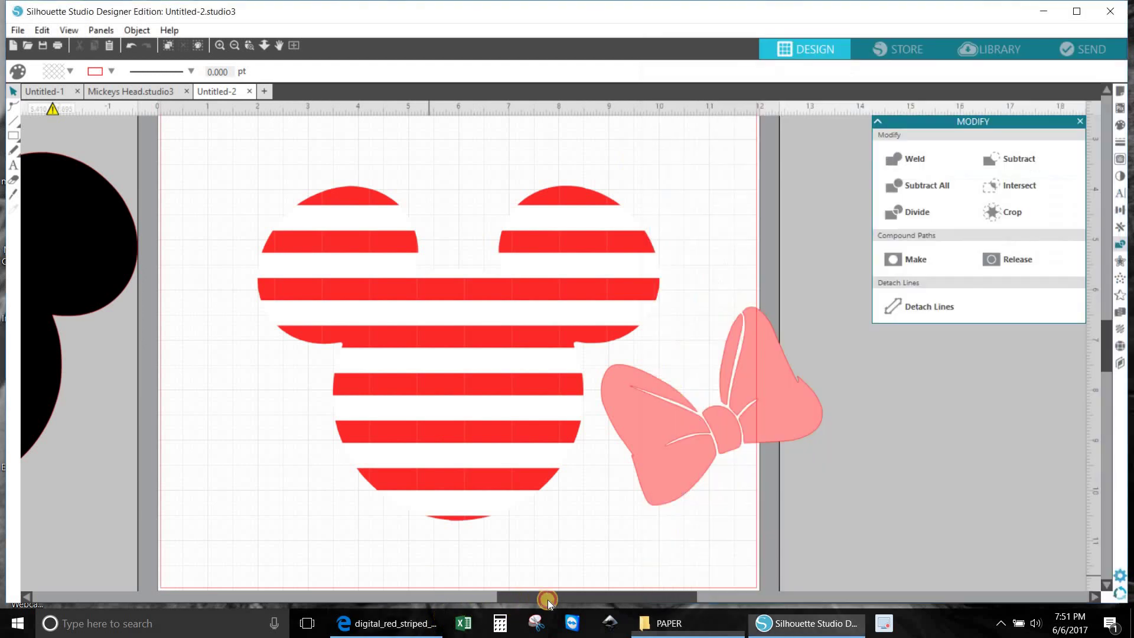
click(679, 623)
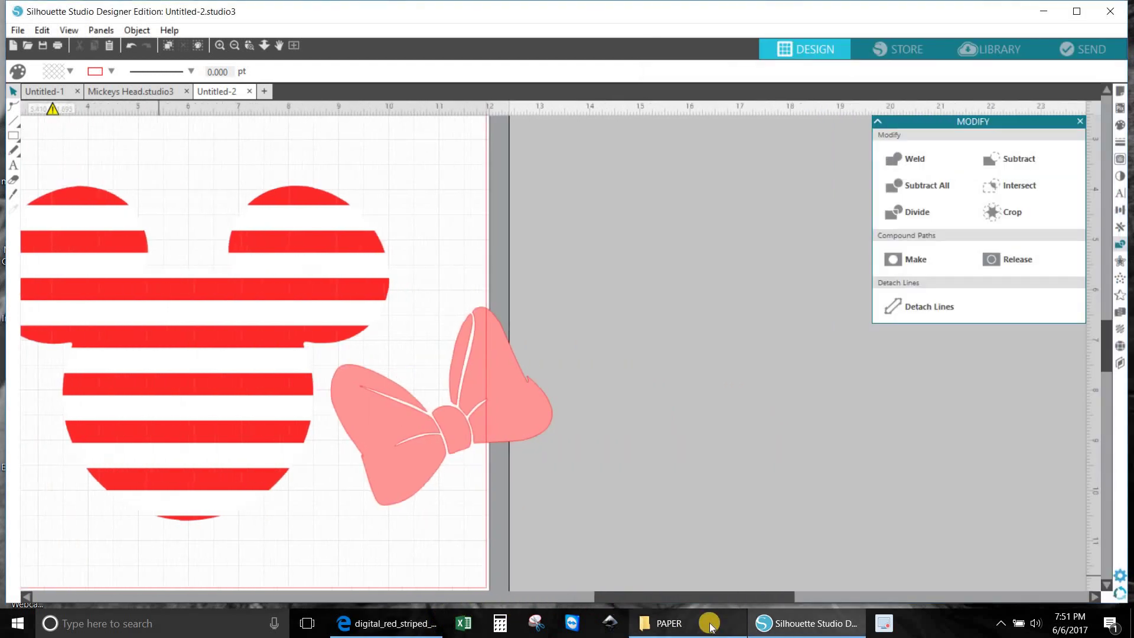
click(688, 624)
click(1030, 235)
drag(1030, 235, 527, 410)
drag(813, 302, 394, 495)
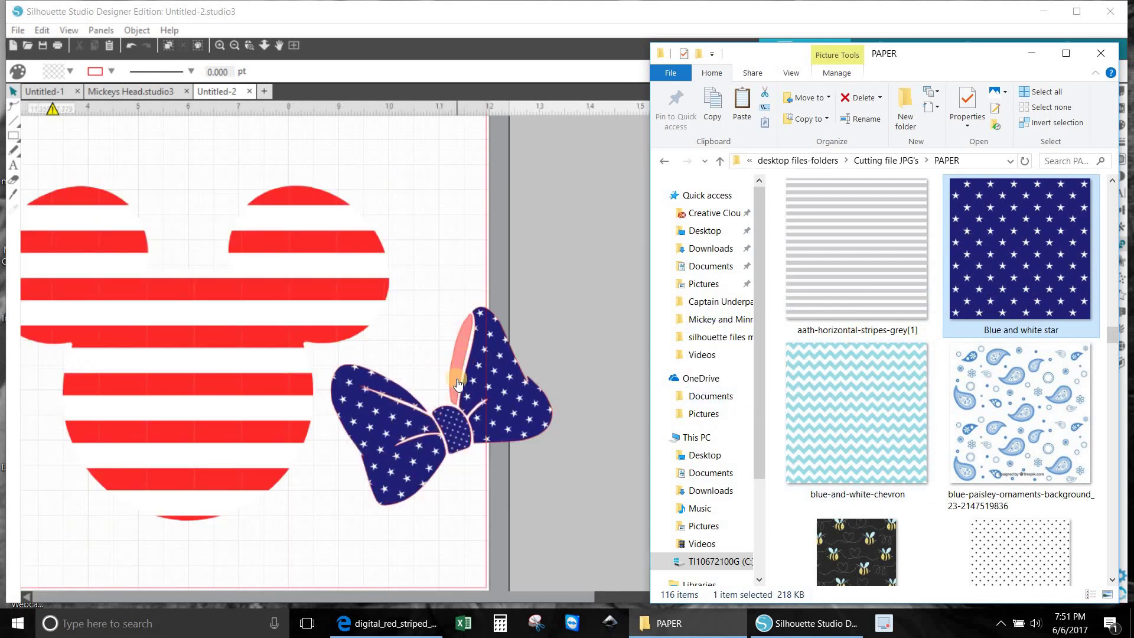
drag(894, 254, 462, 353)
click(577, 317)
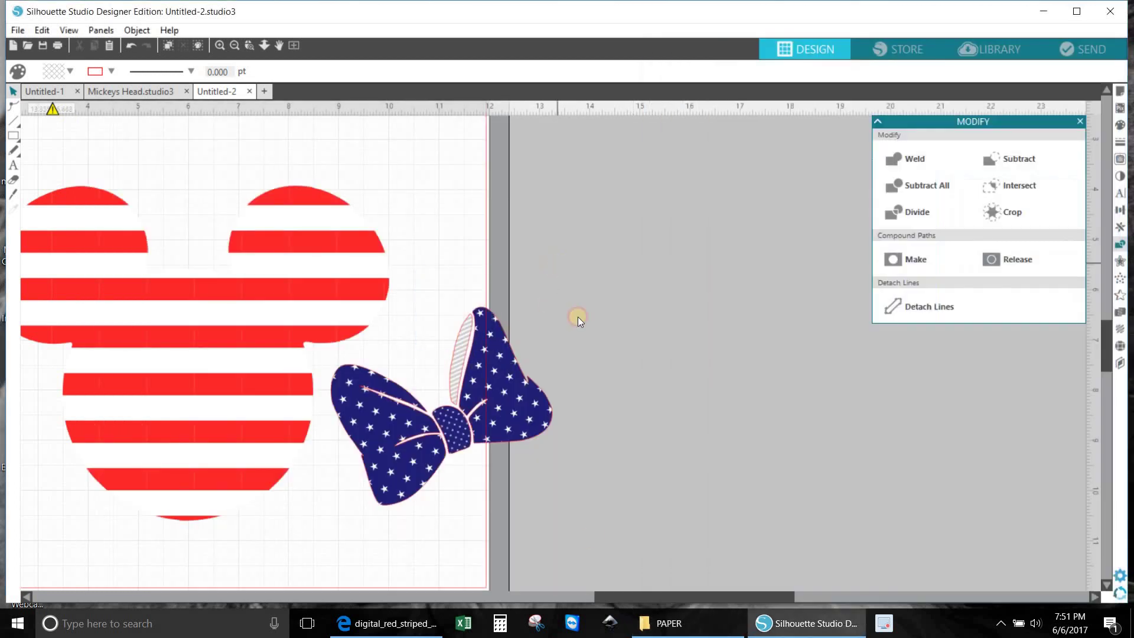
Move the black backing silhouette onto the page, send it to the back and align the striped head evenly over it
drag(618, 589, 531, 570)
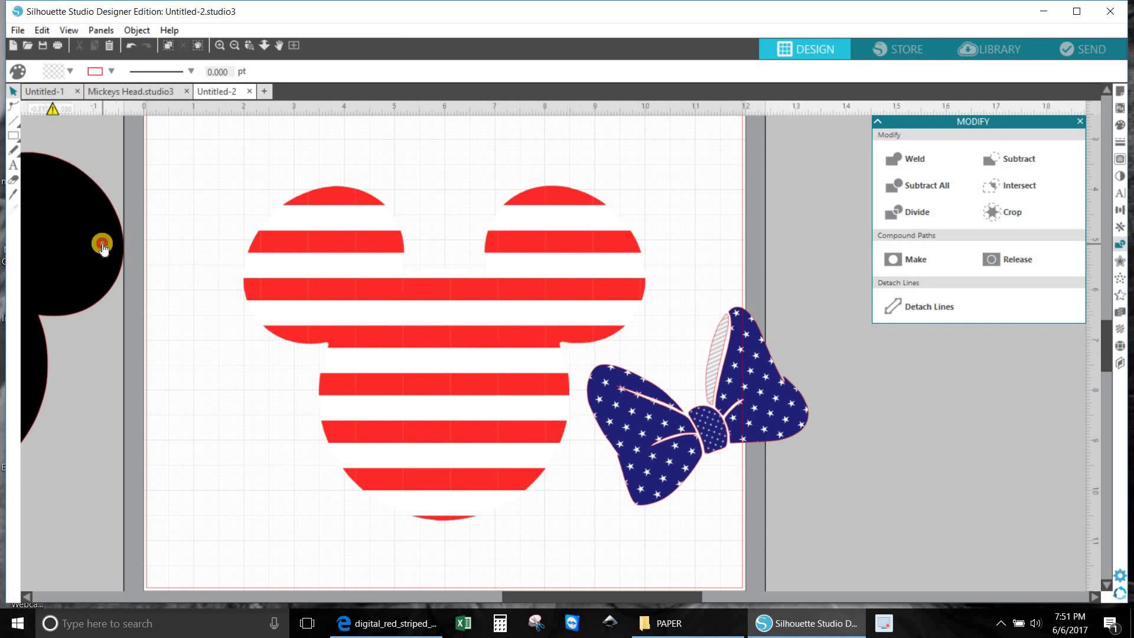
drag(101, 245, 501, 303)
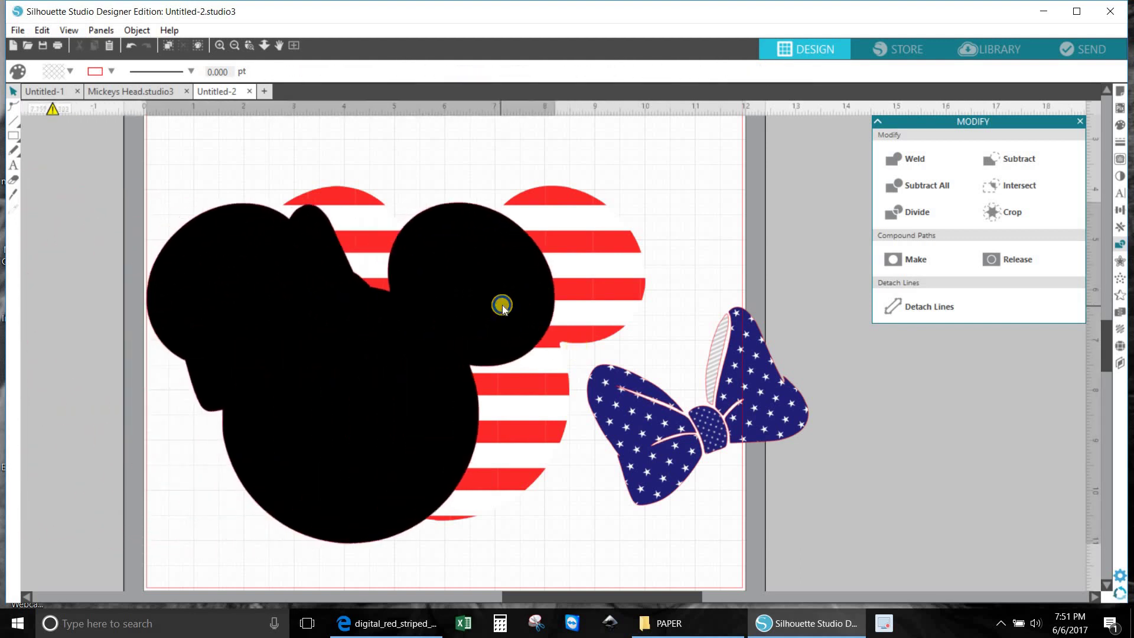
right_click(501, 305)
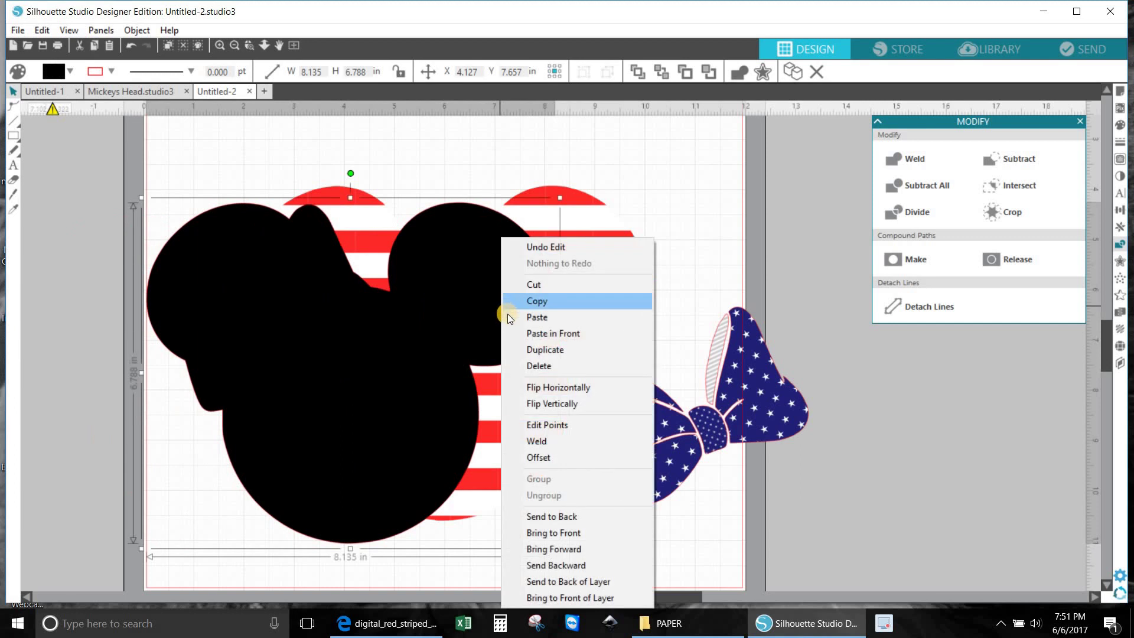
click(558, 516)
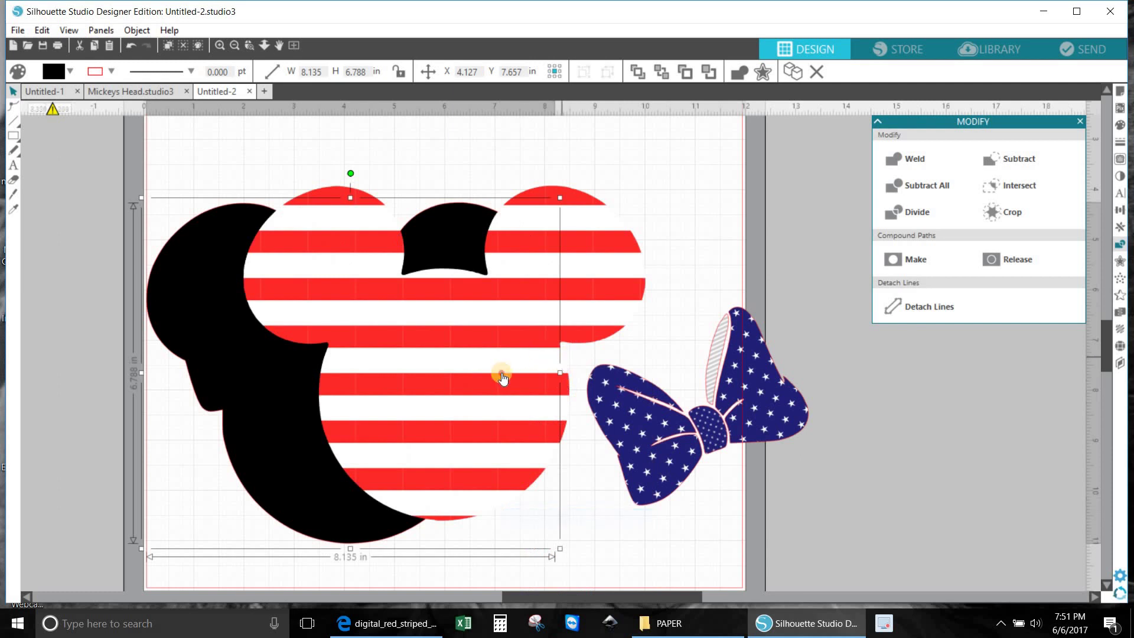
click(428, 390)
drag(428, 390, 407, 396)
click(778, 466)
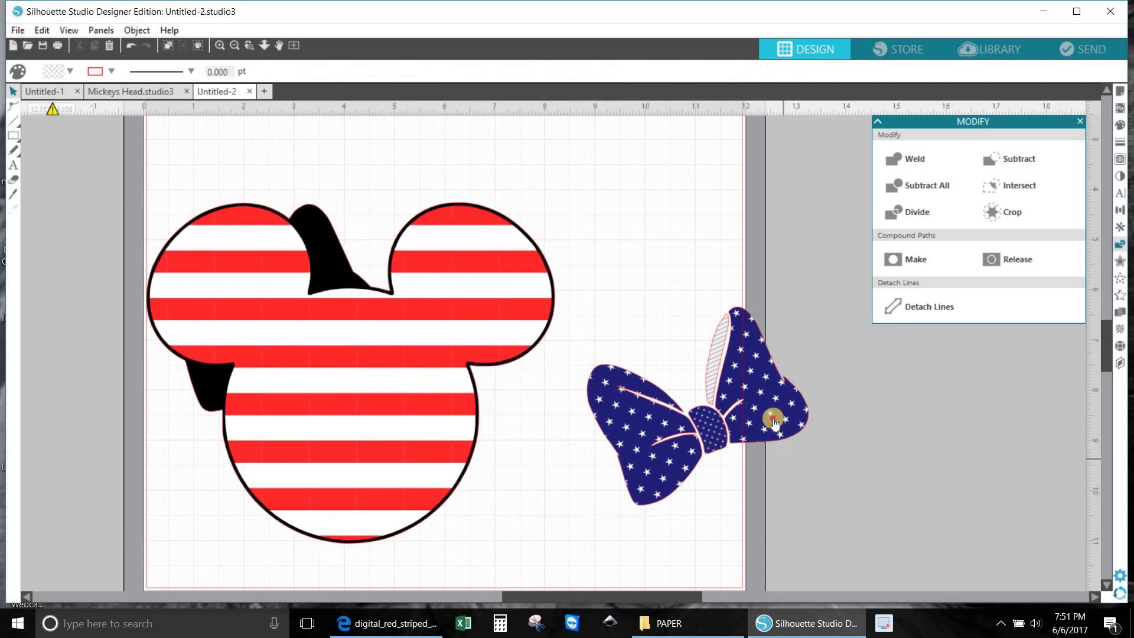
Place the starred bow over the left ear, lined up with the bow outline of the black backing
drag(773, 422, 348, 311)
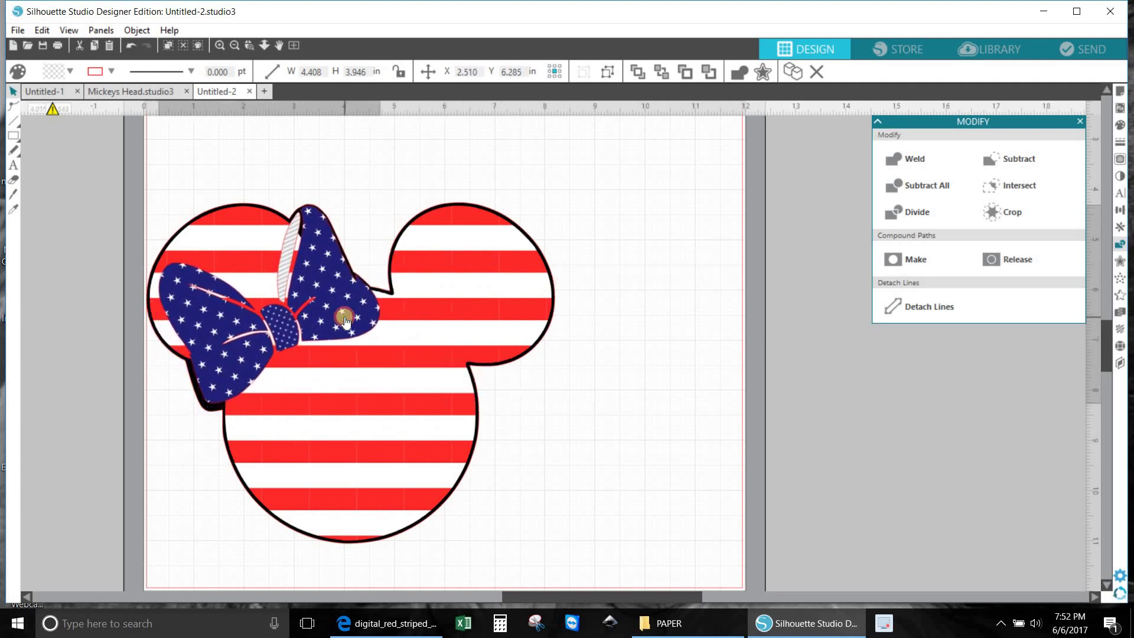
click(425, 373)
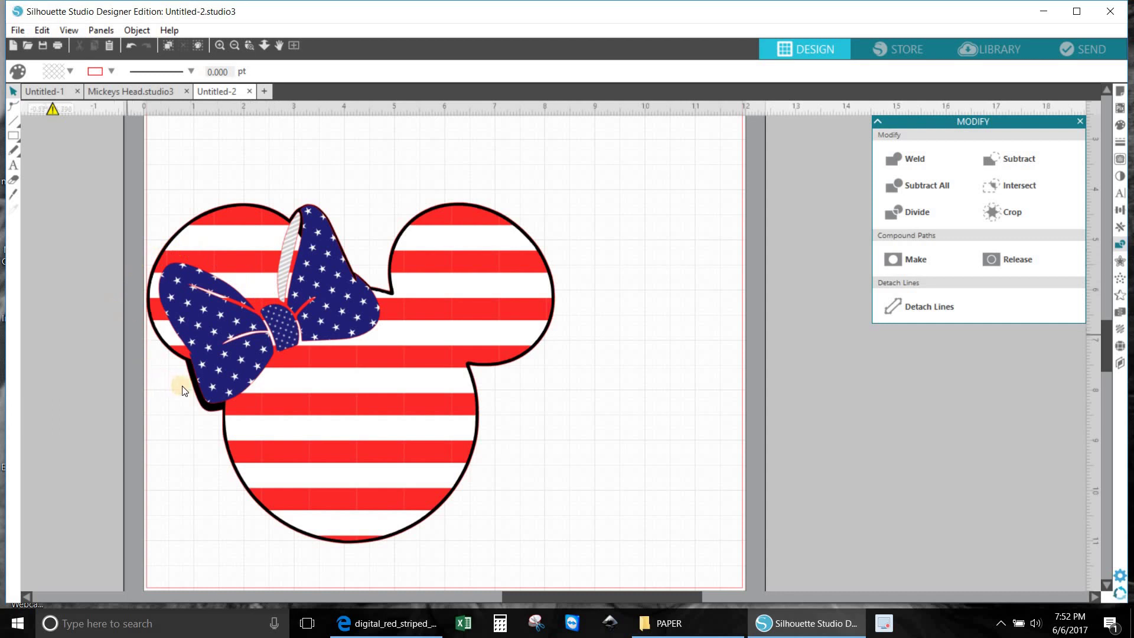
click(334, 325)
drag(334, 325, 334, 326)
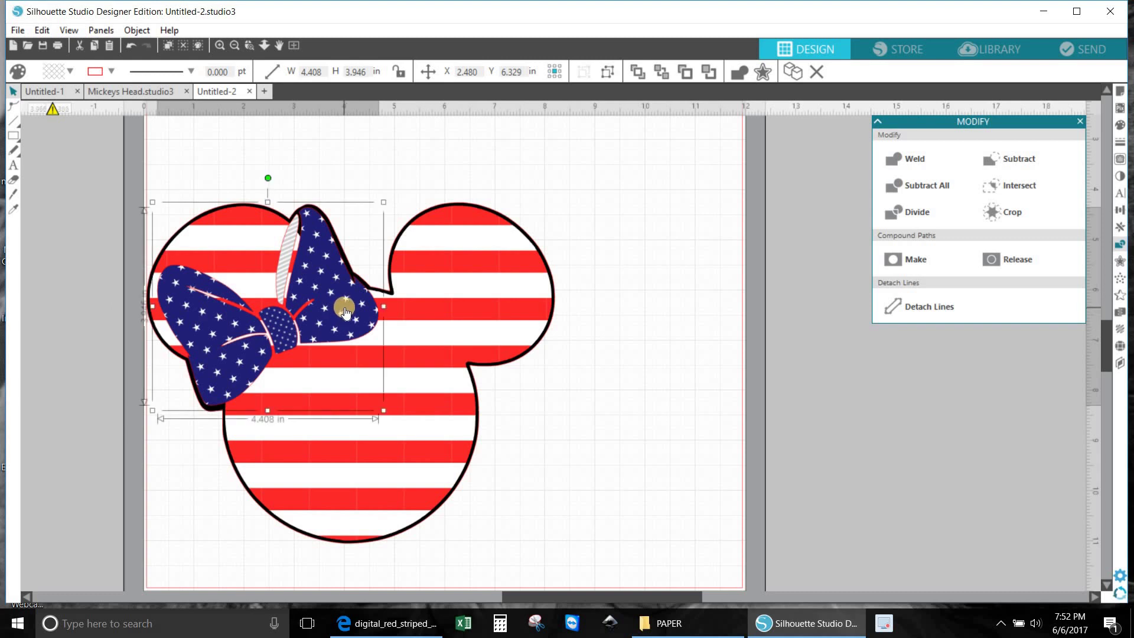
right_click(349, 306)
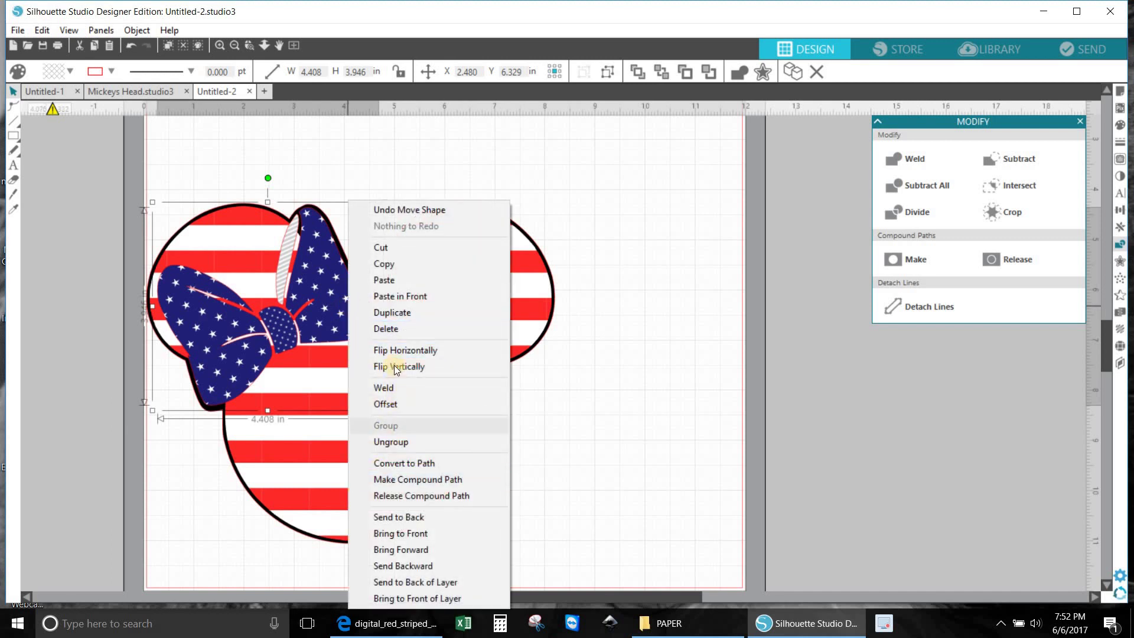
click(396, 312)
drag(354, 307, 959, 471)
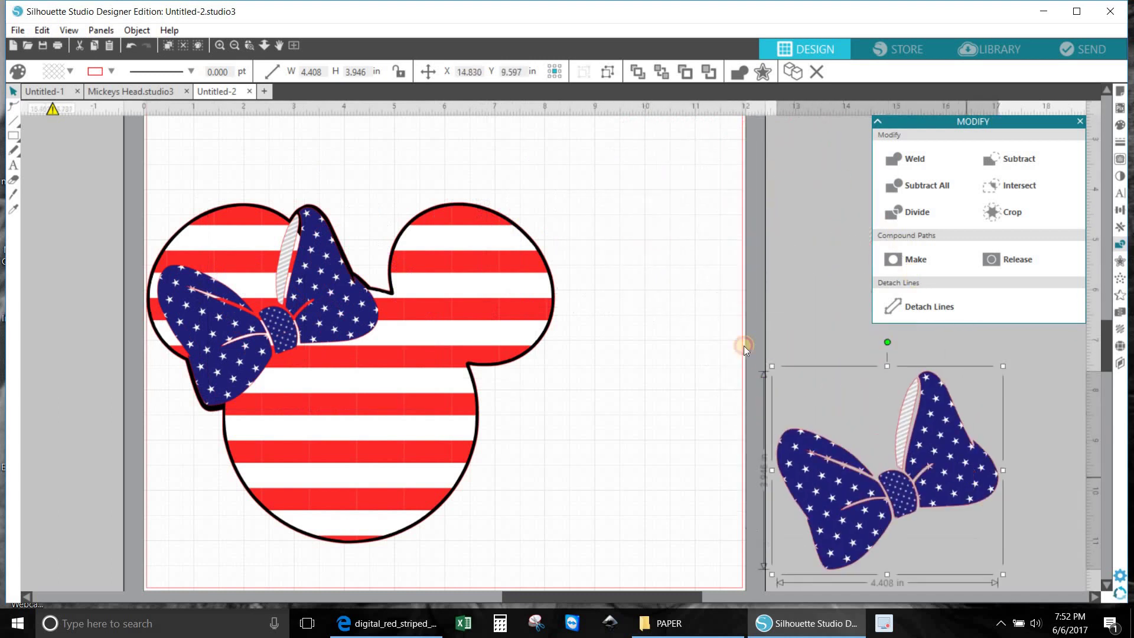
click(349, 298)
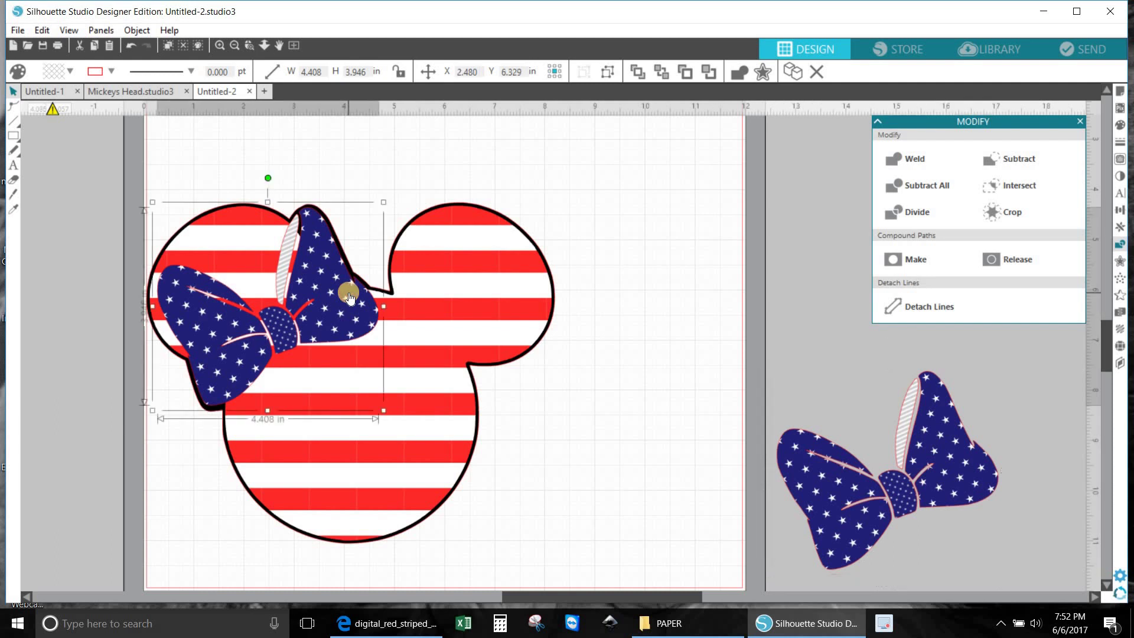
shift+click(477, 305)
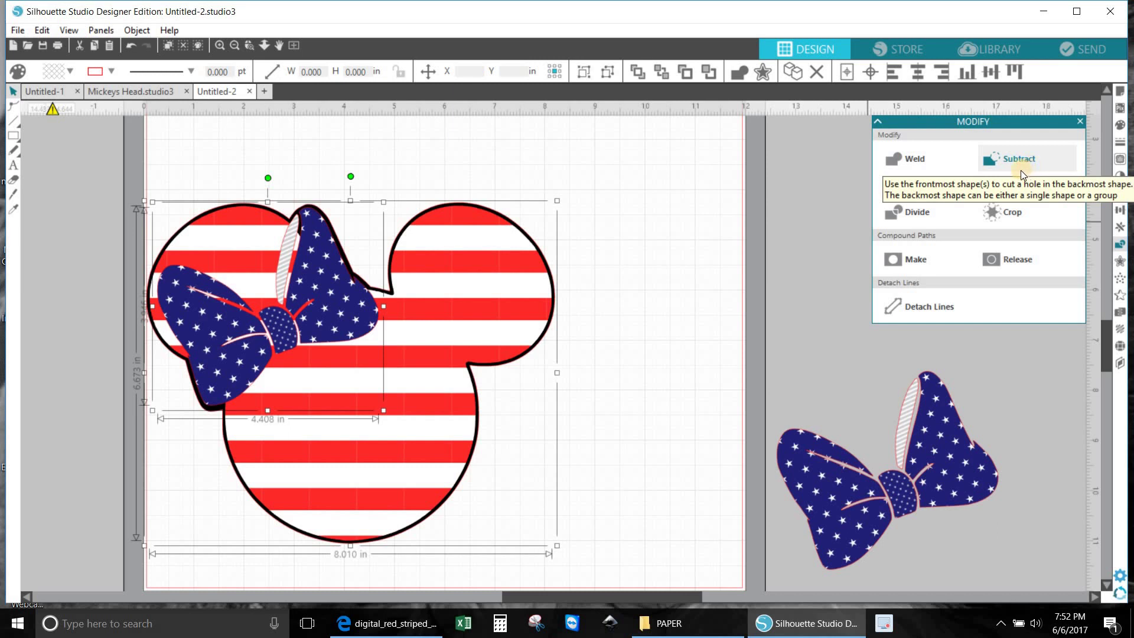
click(132, 46)
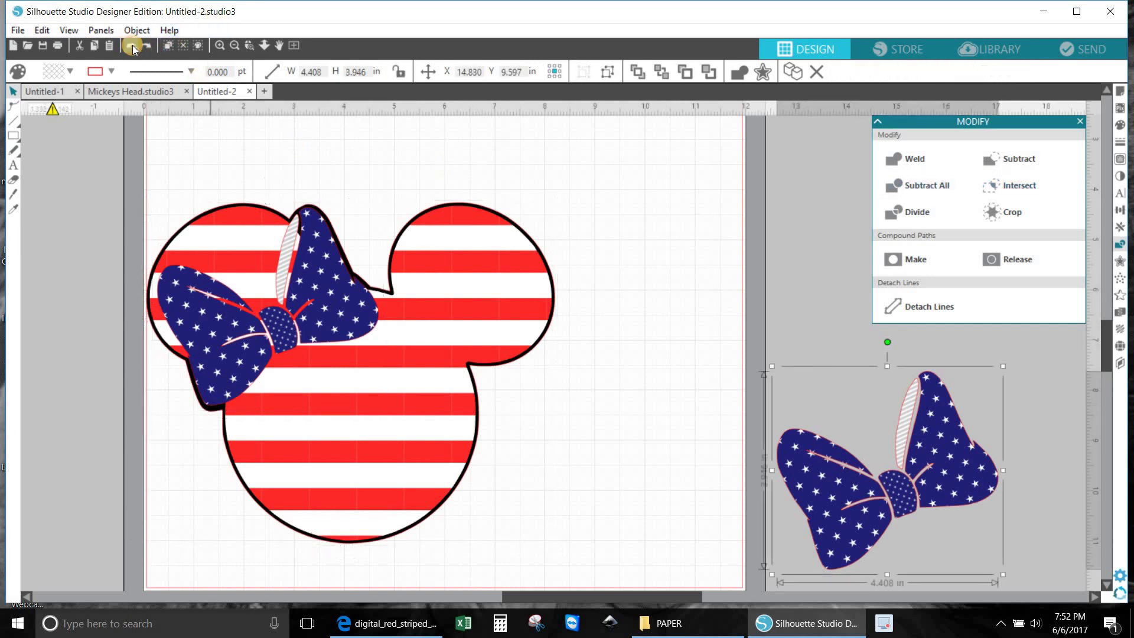
click(132, 45)
click(132, 45)
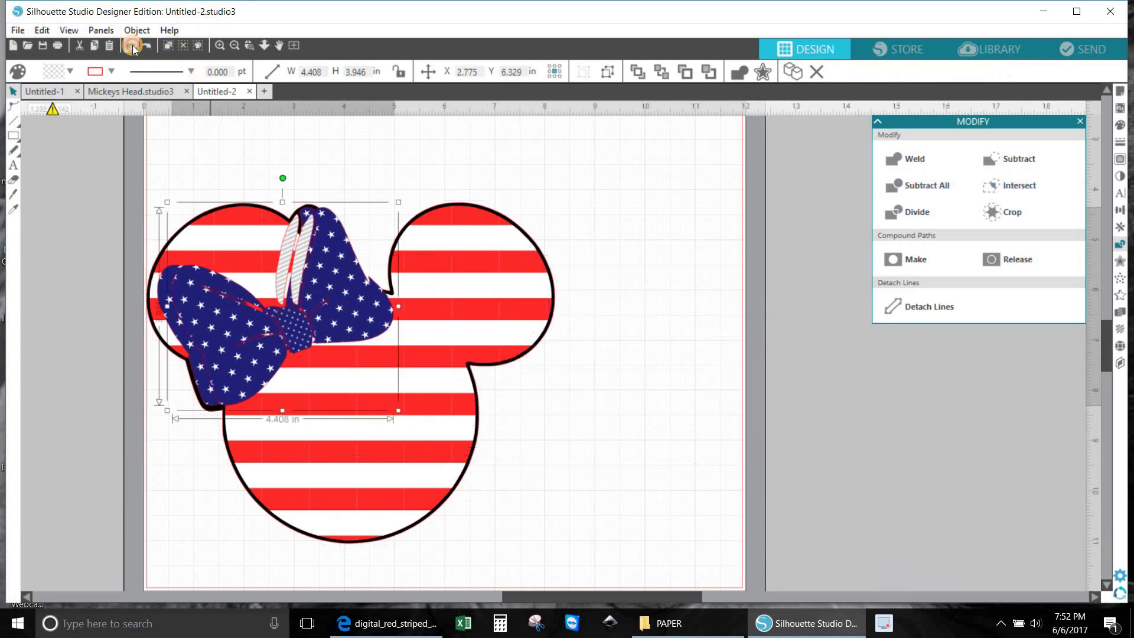
click(132, 45)
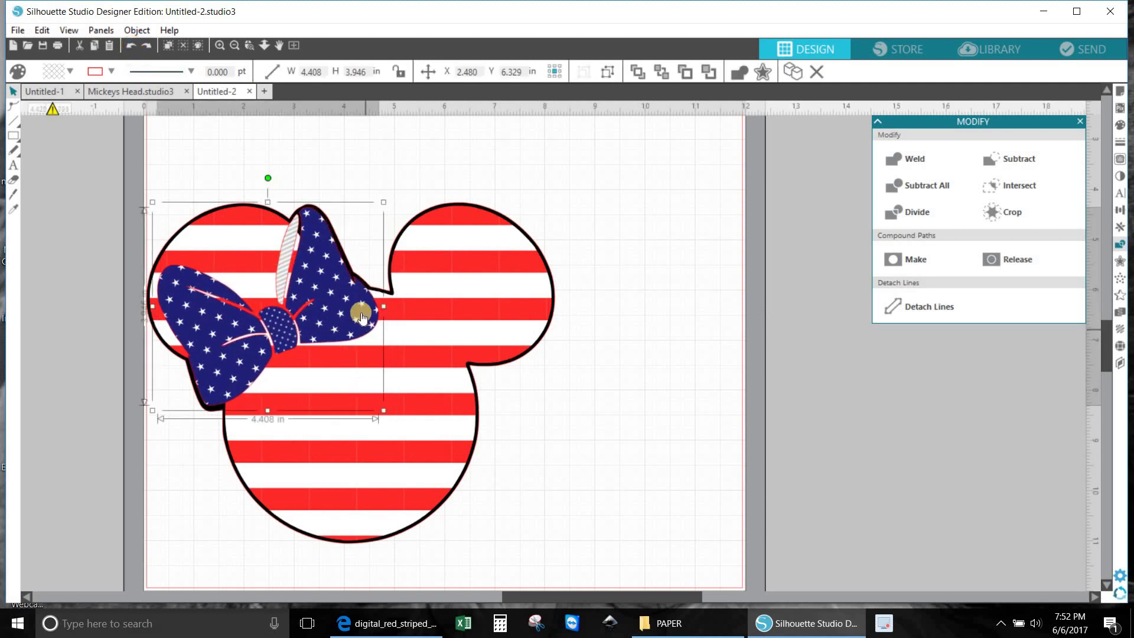
Move the starred bow off the head to the page's right edge and offset it by 0.050 in with rounded corners
drag(358, 314, 831, 442)
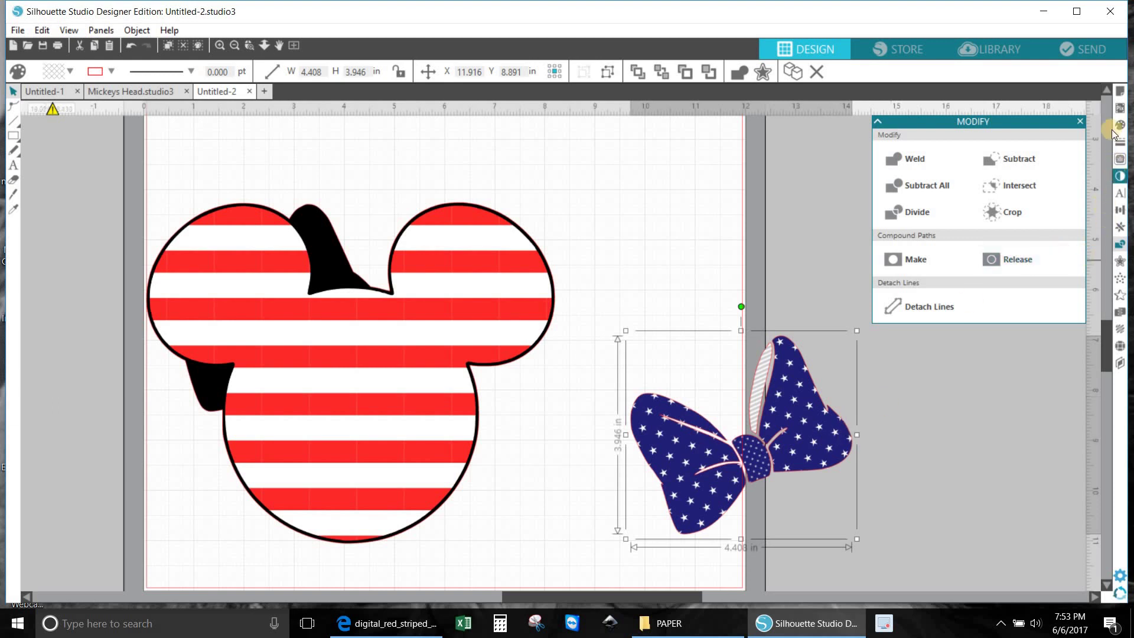
click(1120, 261)
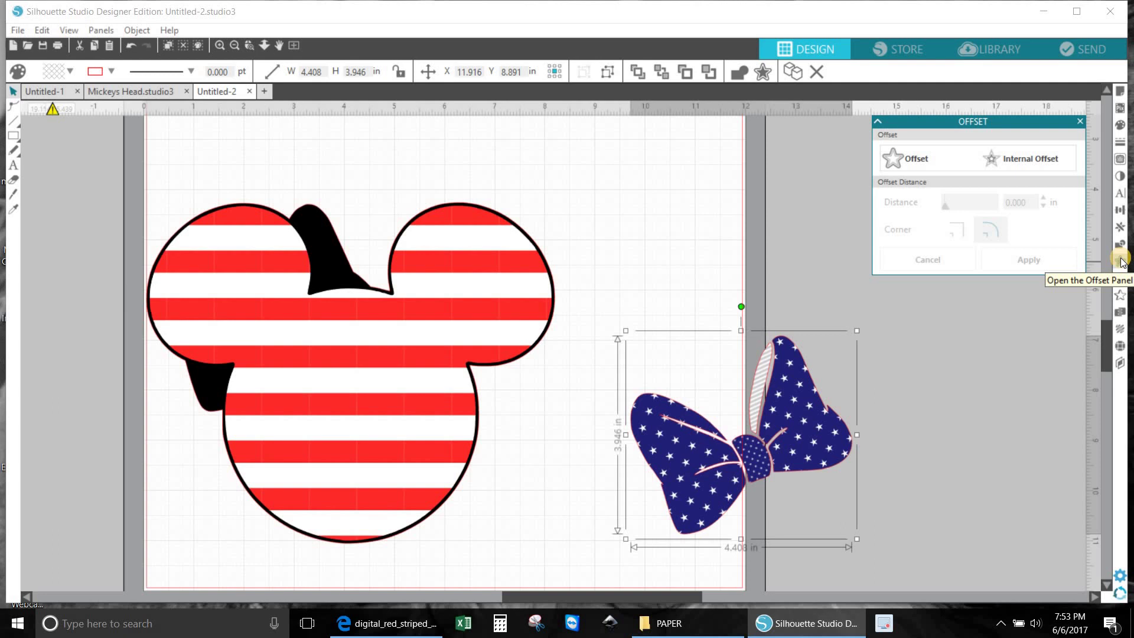
click(913, 160)
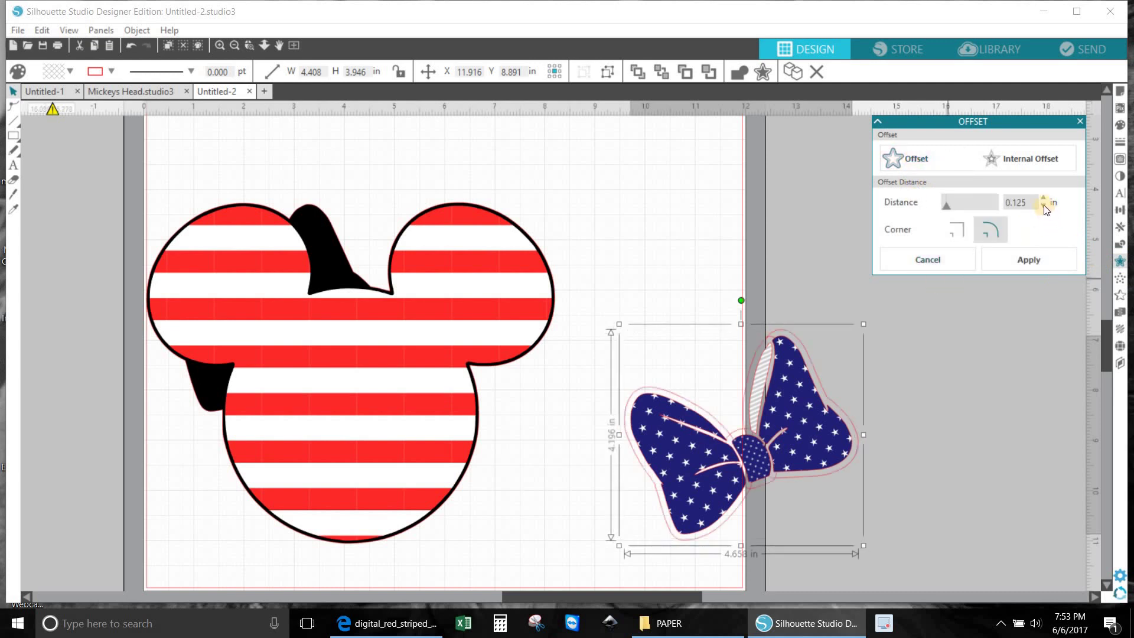
click(1043, 205)
click(1043, 205)
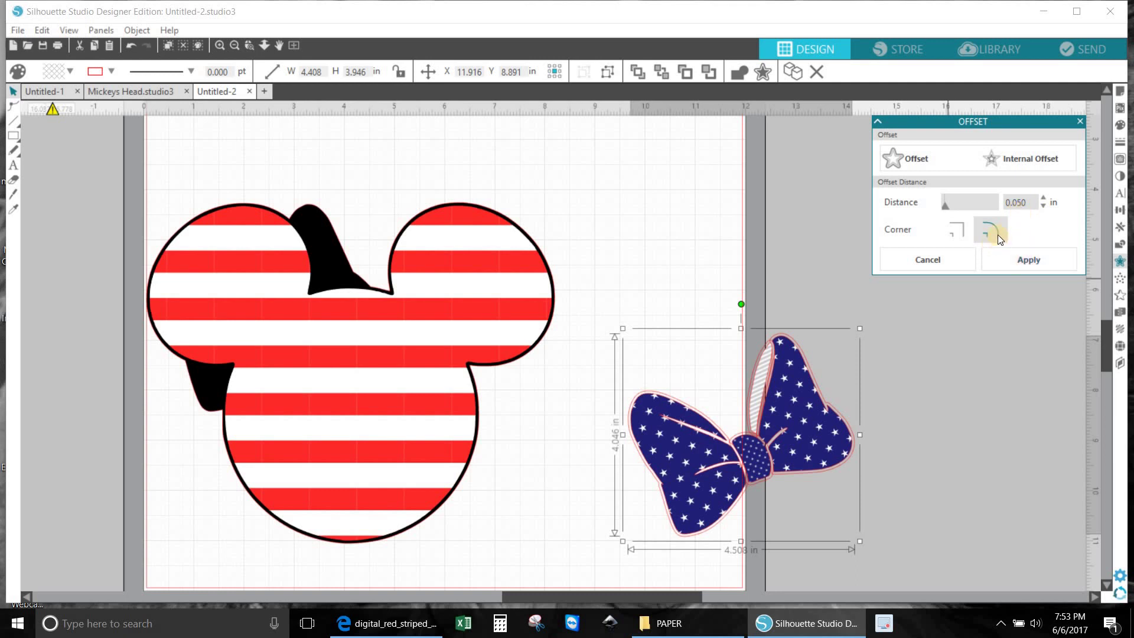
click(955, 236)
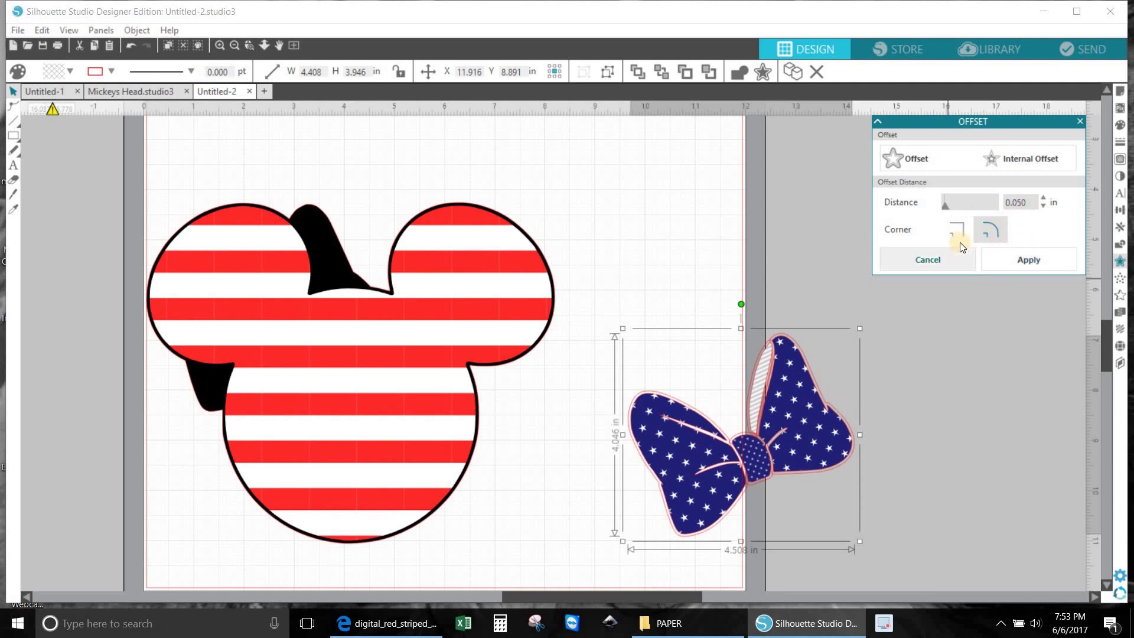
click(988, 235)
click(1014, 260)
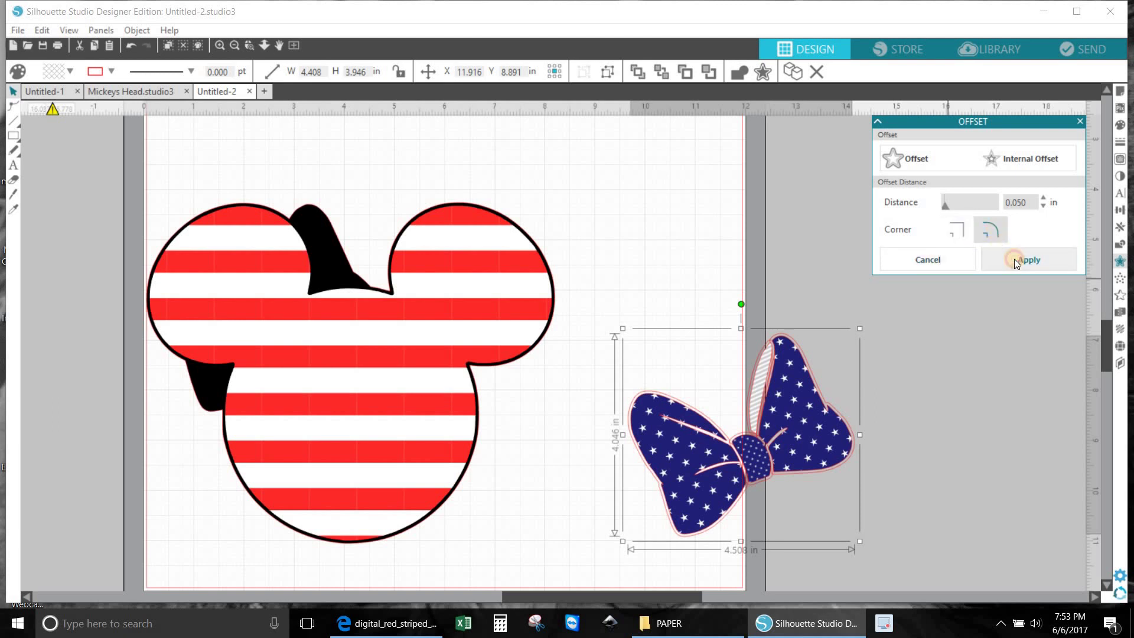
Fill the bow's offset shape with solid black
click(816, 465)
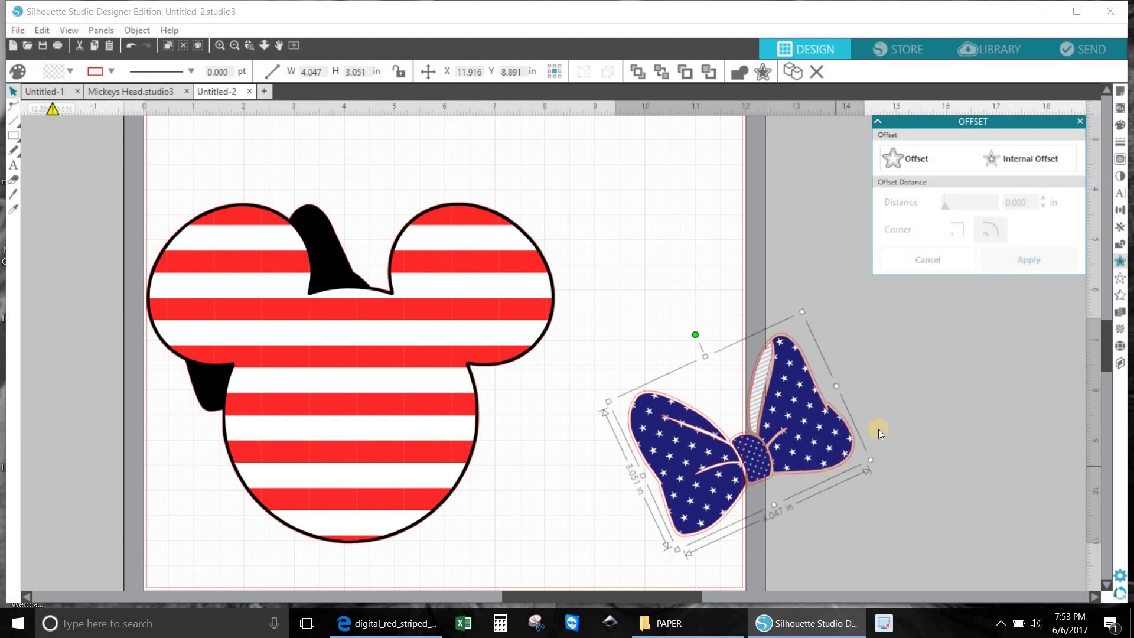
click(1120, 125)
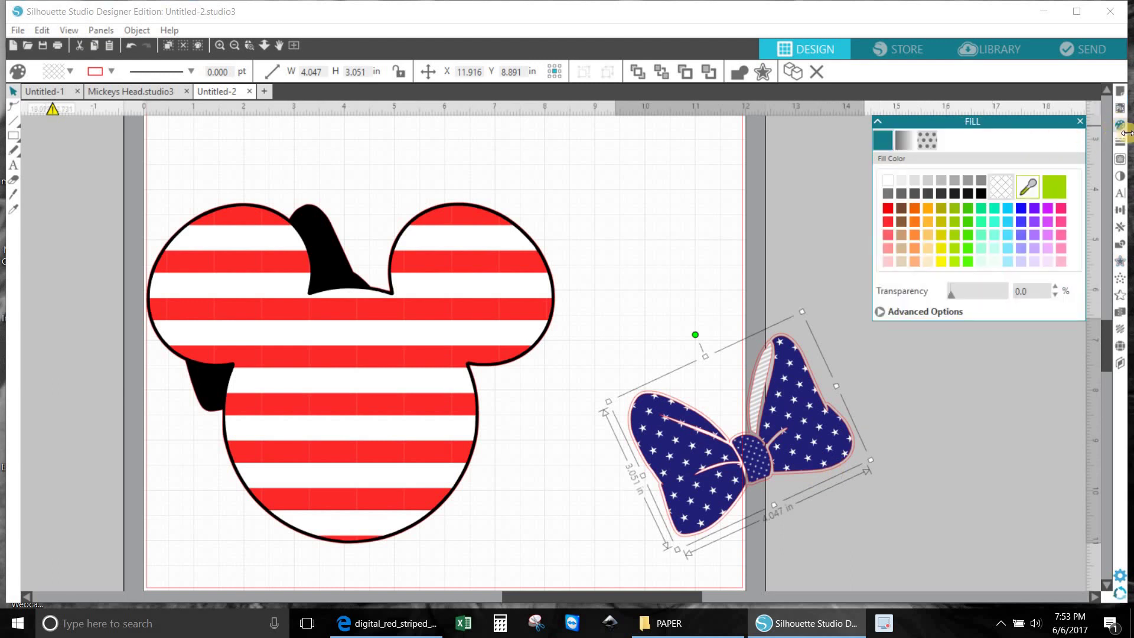
click(980, 190)
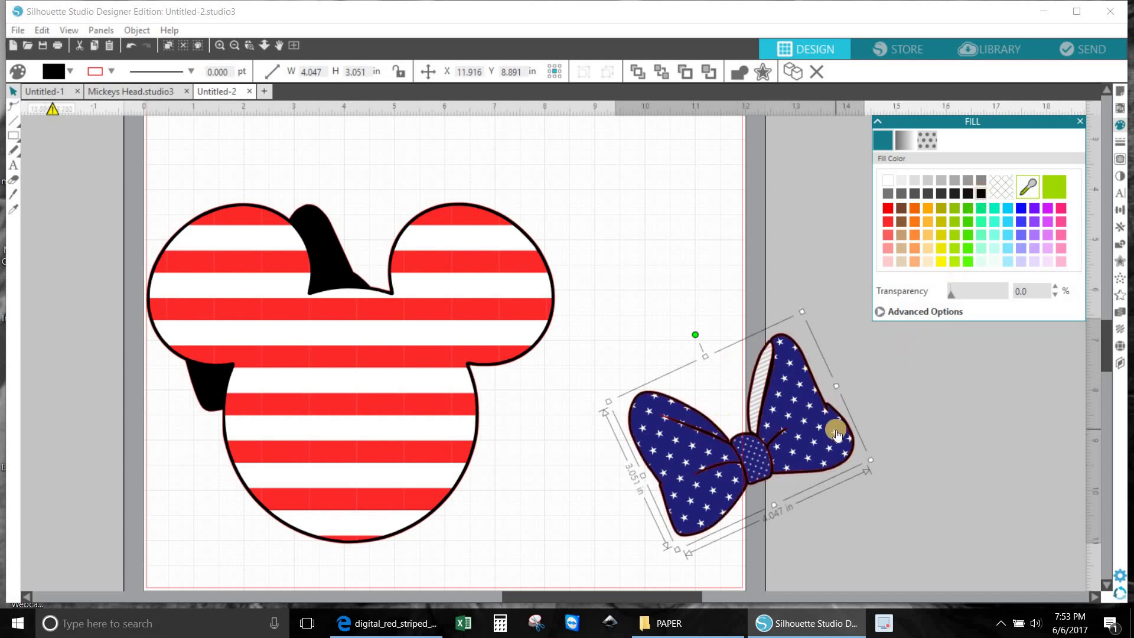
Move the starred bow up and aside, and place its black offset over the bow outline on the striped head
drag(816, 453, 792, 235)
drag(792, 428, 322, 305)
key(Escape)
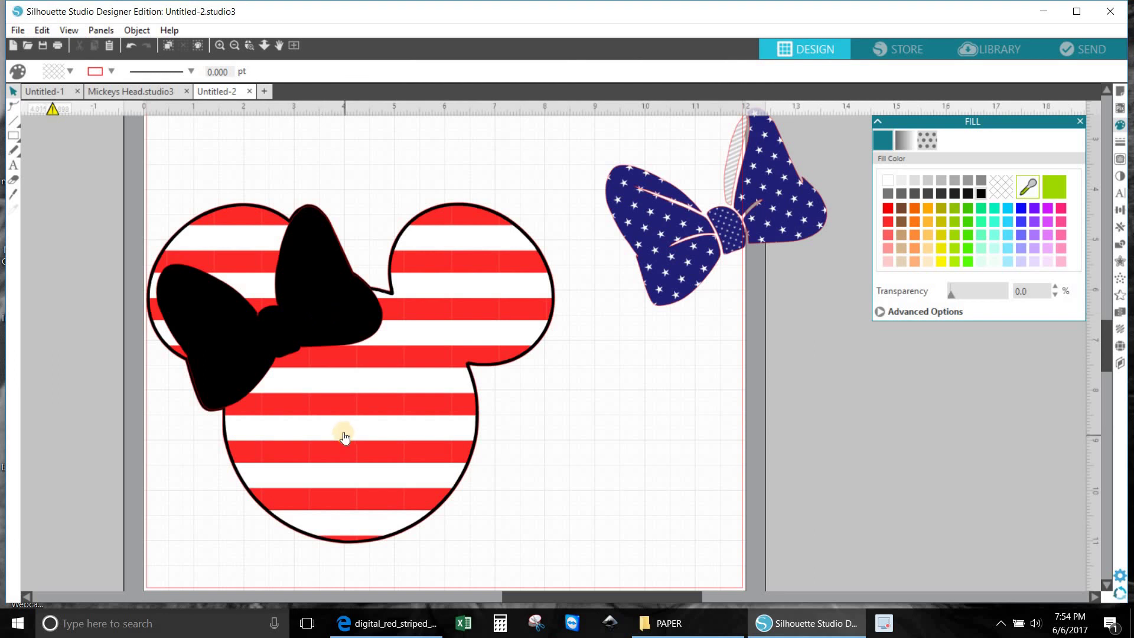
Subtract the black bow offset from the red-and-white striped head
click(375, 324)
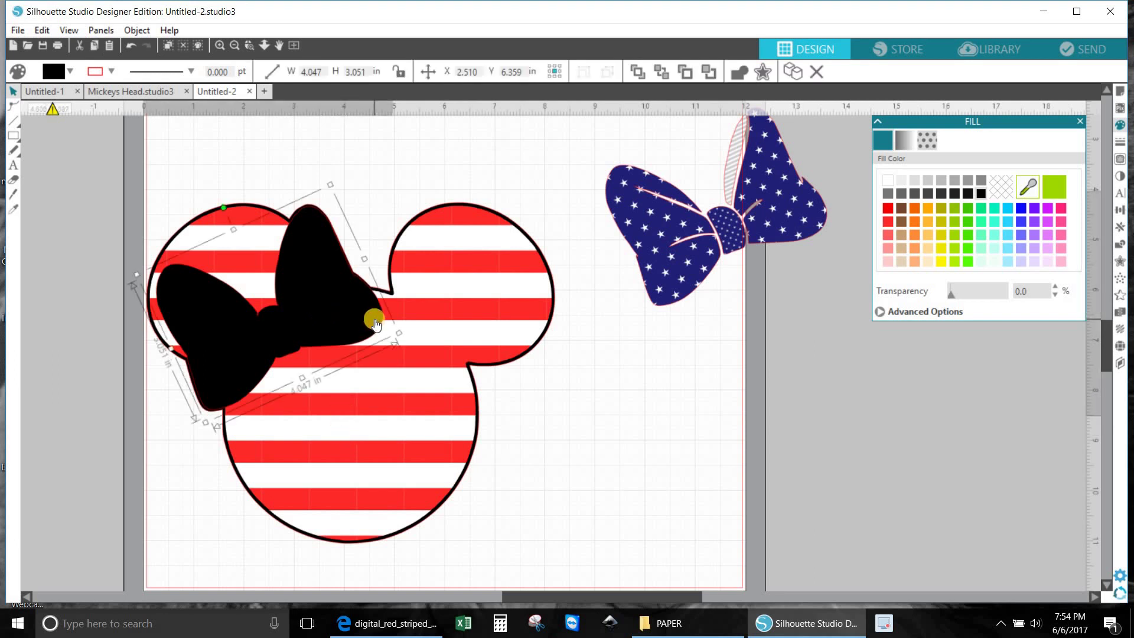
shift+click(406, 407)
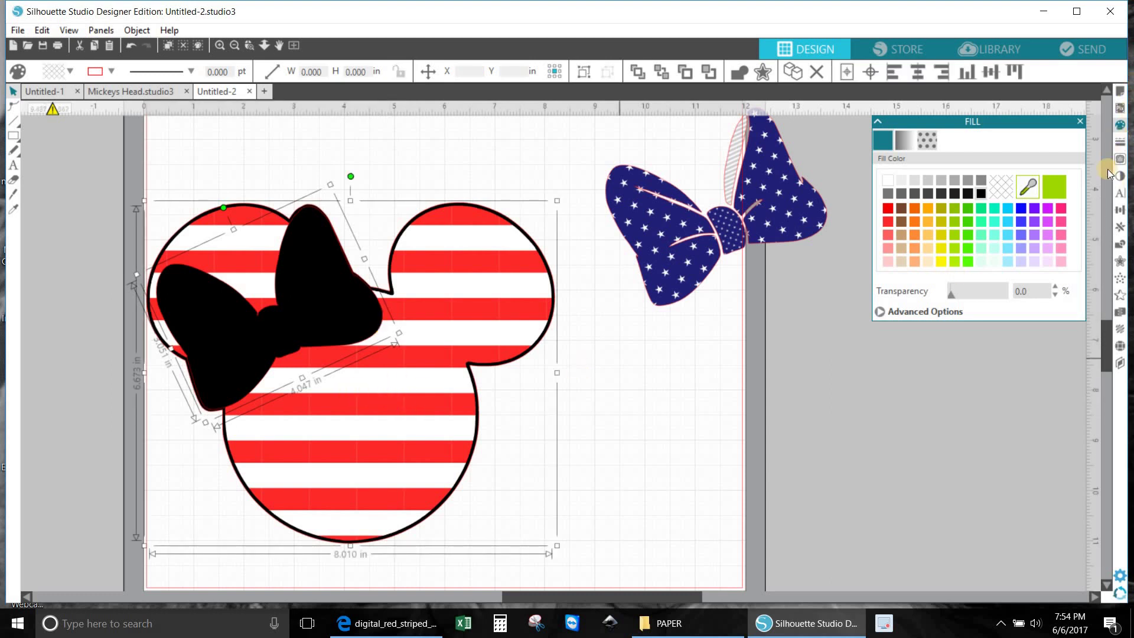
click(1119, 261)
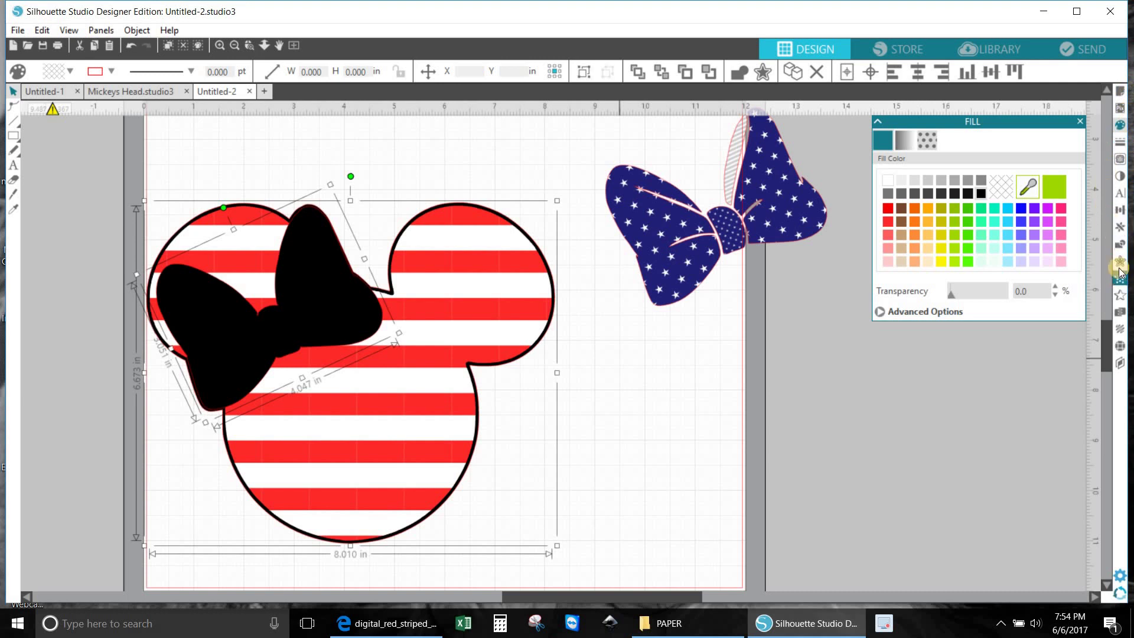
click(1119, 244)
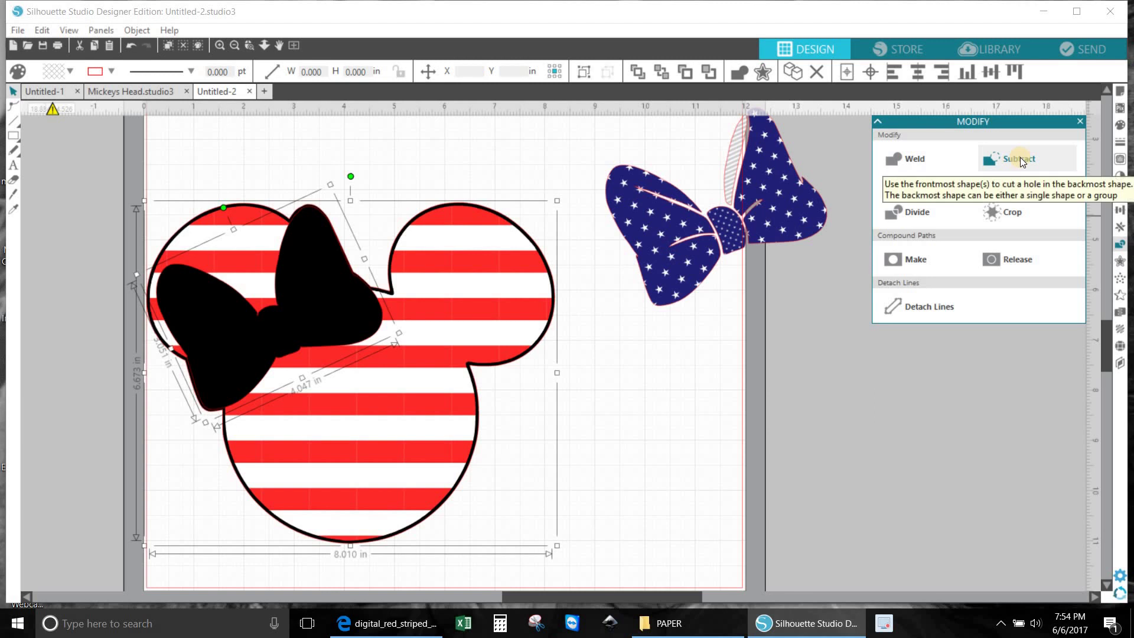
click(1020, 159)
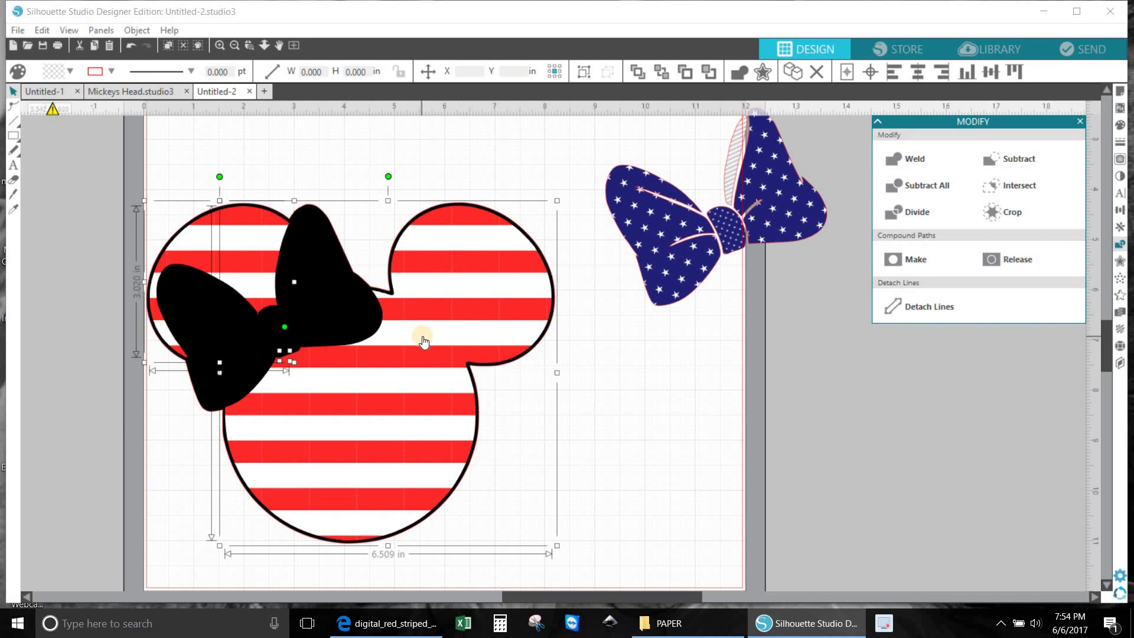
Shift the striped face piece and the striped left-ear piece to check the cut, undoing each move
click(434, 399)
drag(435, 399, 567, 481)
drag(478, 435, 360, 364)
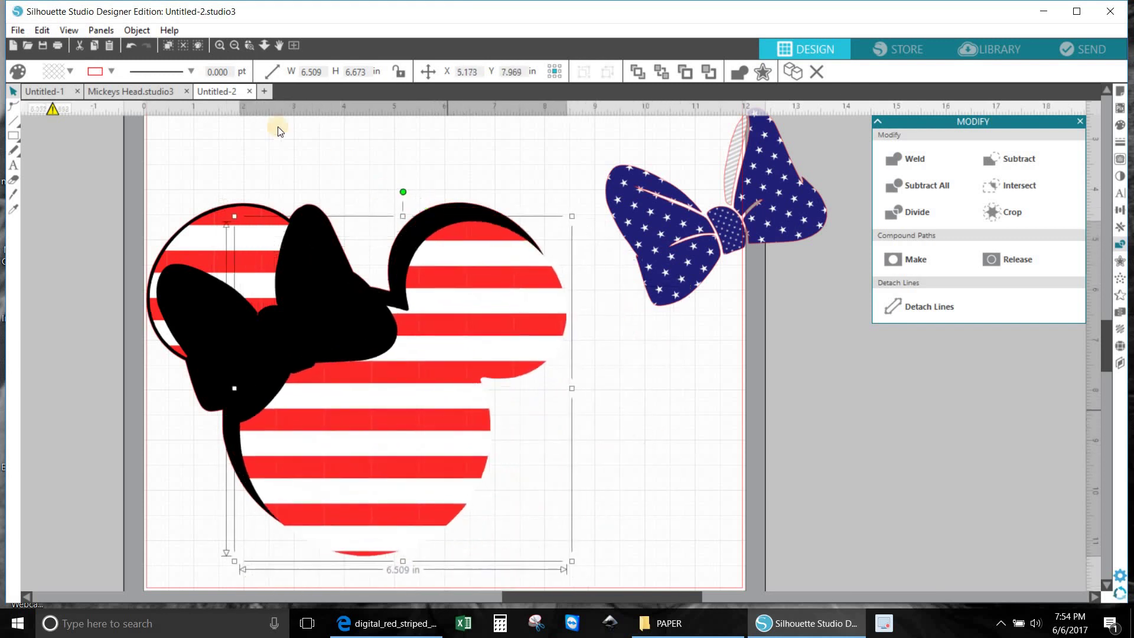
click(128, 43)
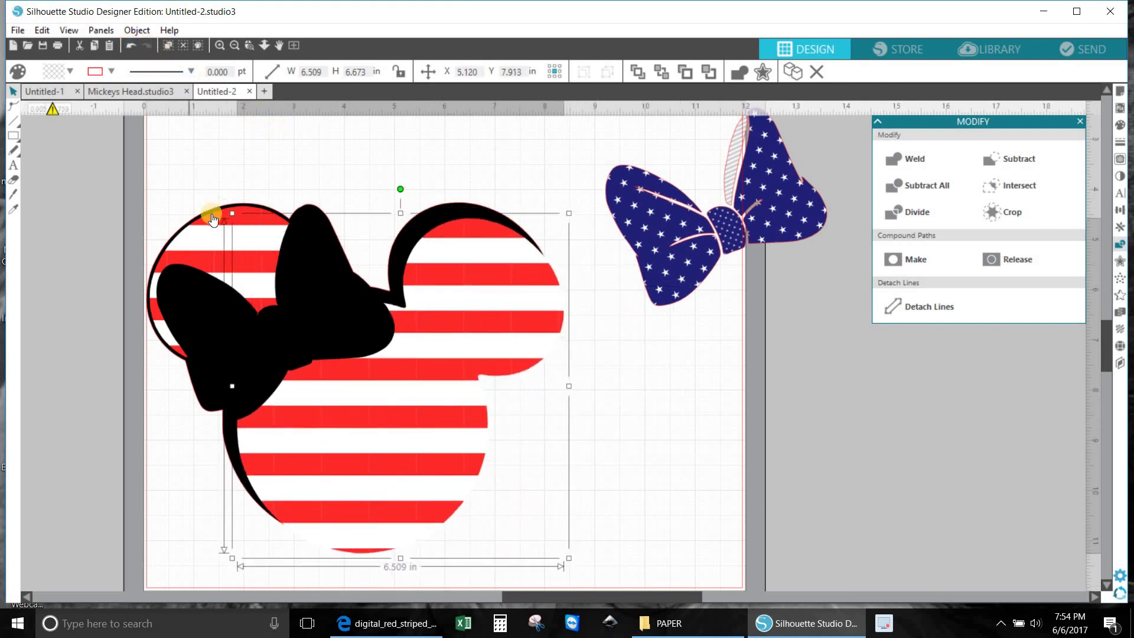
click(255, 255)
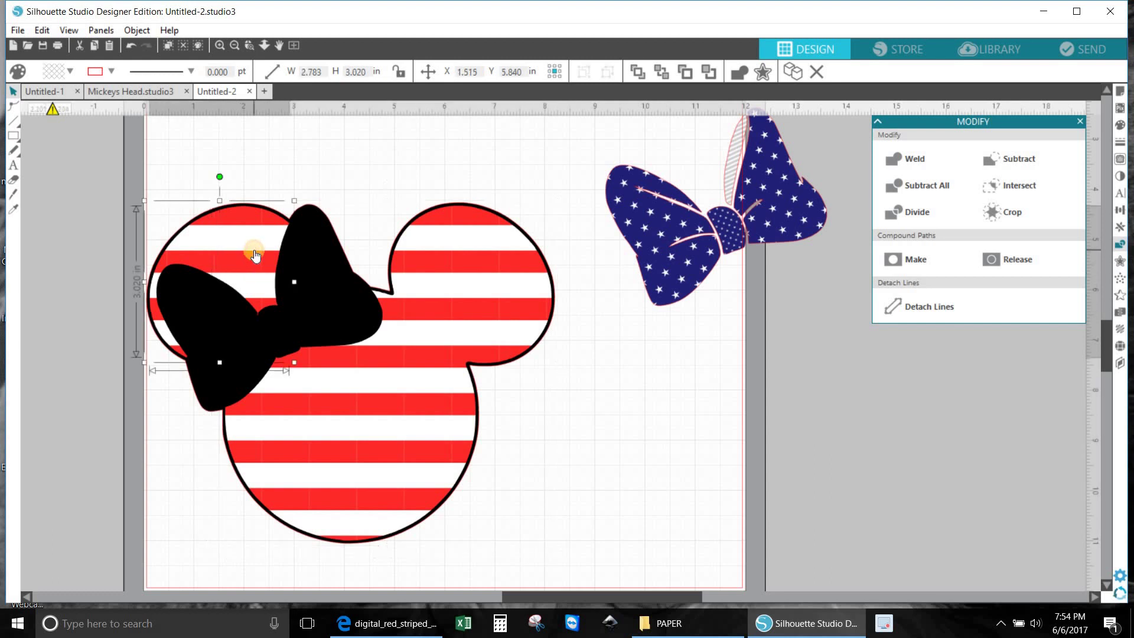
drag(236, 233, 256, 254)
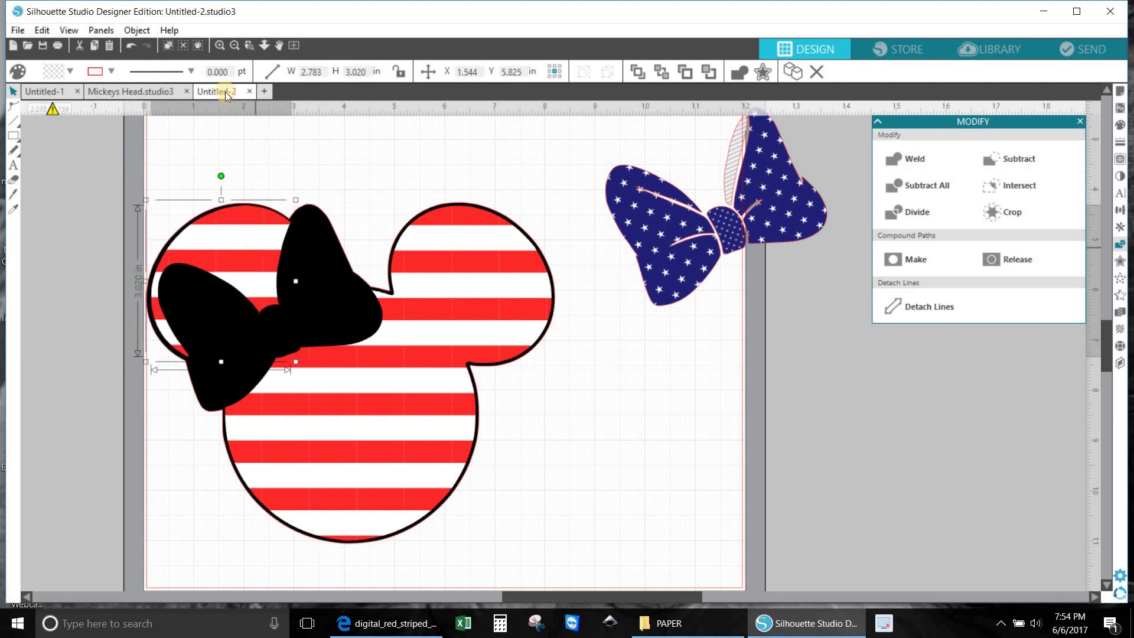
click(135, 46)
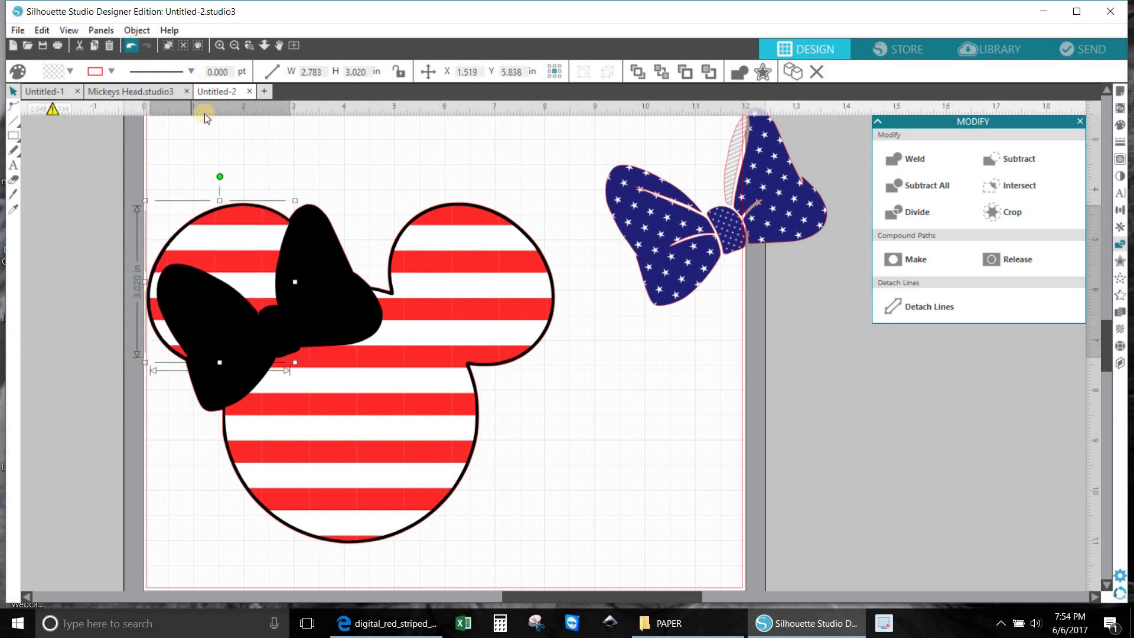
Move the black backing off the striped pieces to examine the bow cutout, and undo the move
click(333, 284)
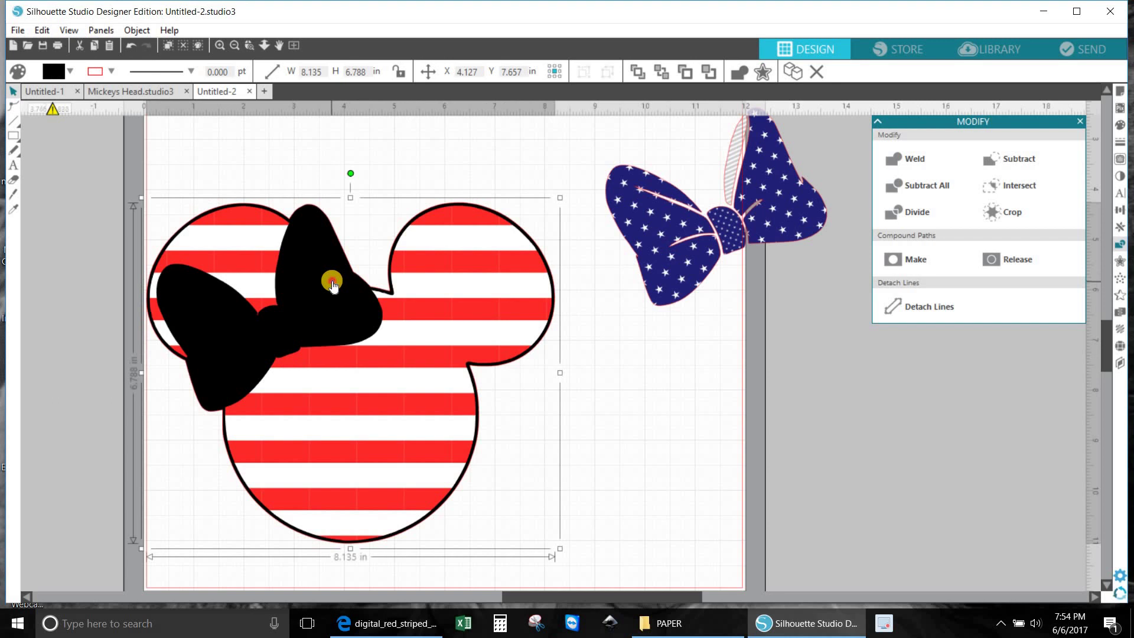
drag(333, 283, 805, 541)
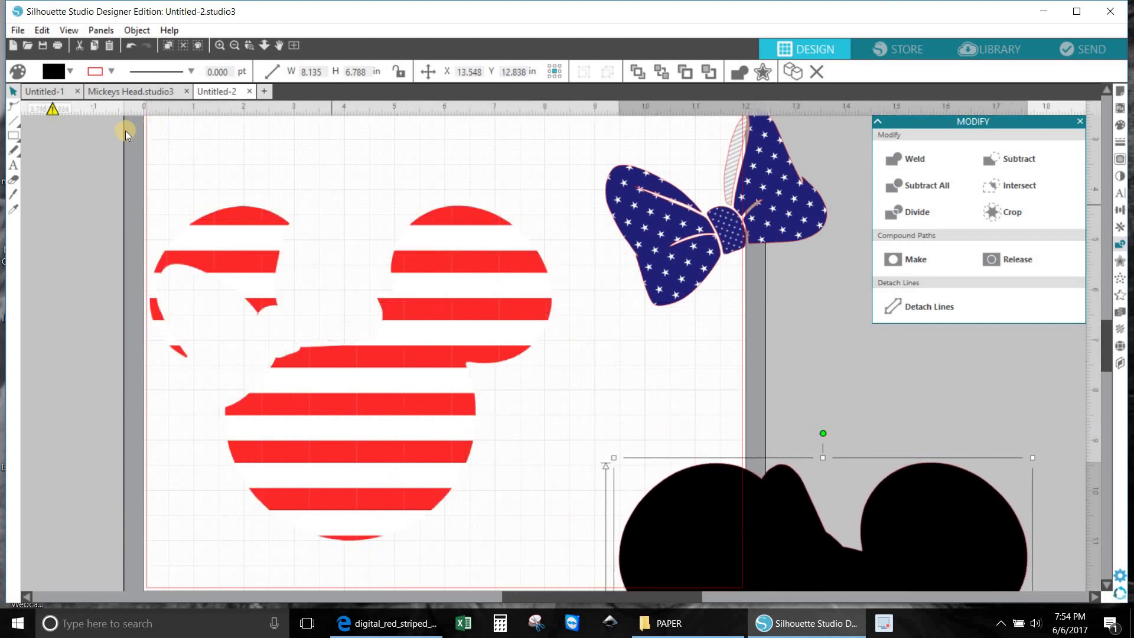
drag(125, 134, 540, 569)
scroll(458, 356, down, 1)
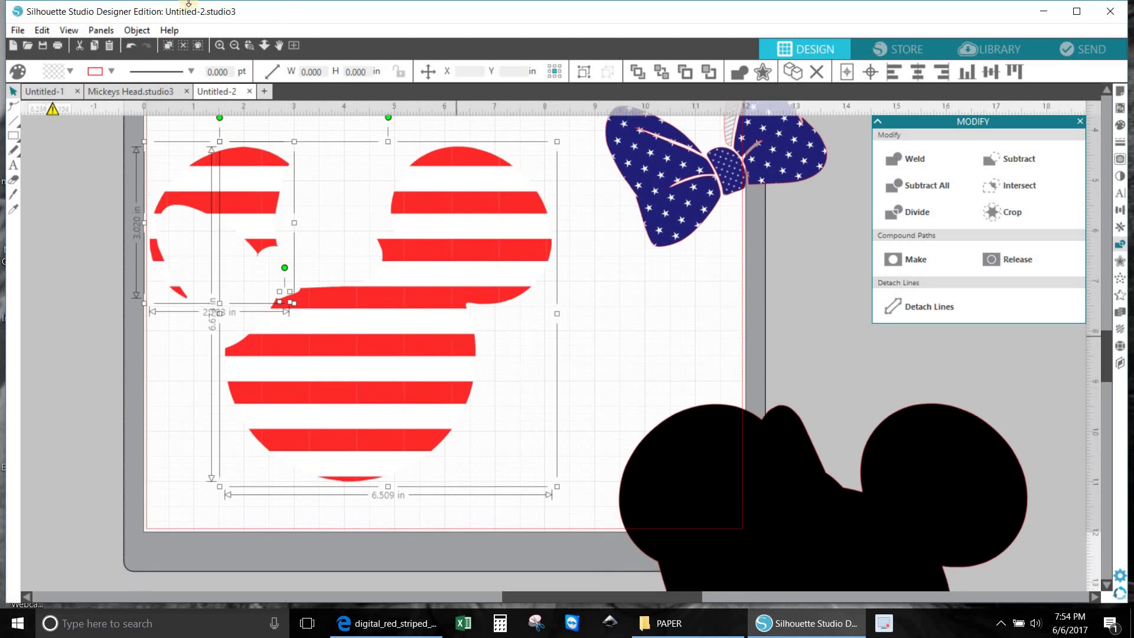
click(132, 47)
click(132, 48)
click(130, 47)
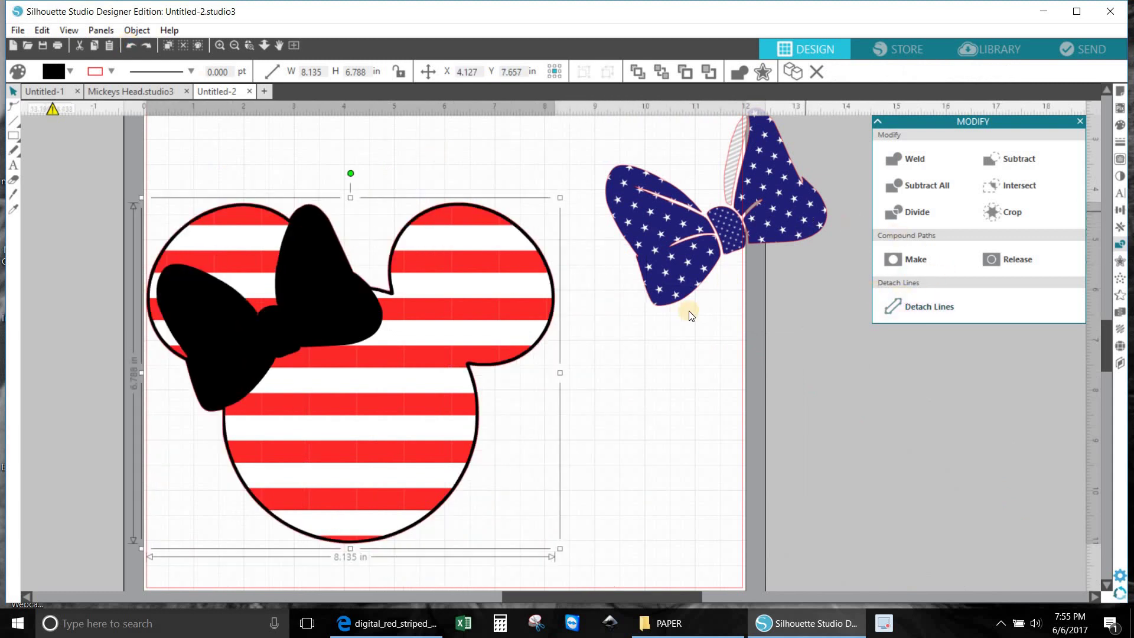
Place the starred bow over the black bow area on the striped head
click(785, 211)
drag(785, 211, 338, 313)
key(Escape)
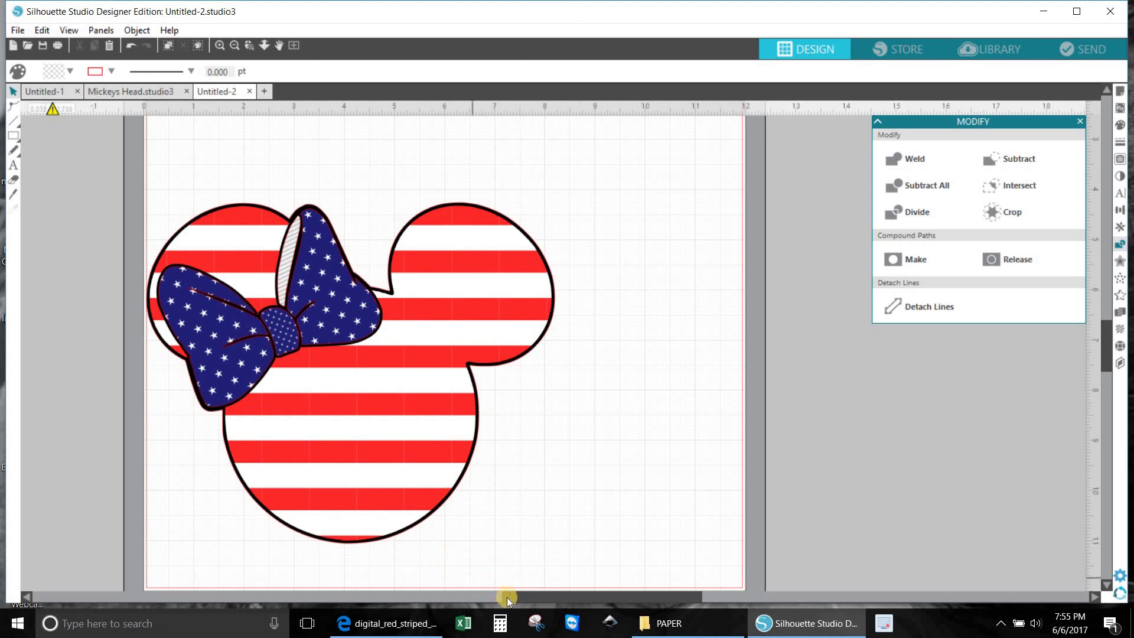
Group the striped face piece with the striped left-ear piece
mouse_move(555, 597)
mouse_down()
mouse_move(329, 533)
mouse_move(539, 597)
mouse_up()
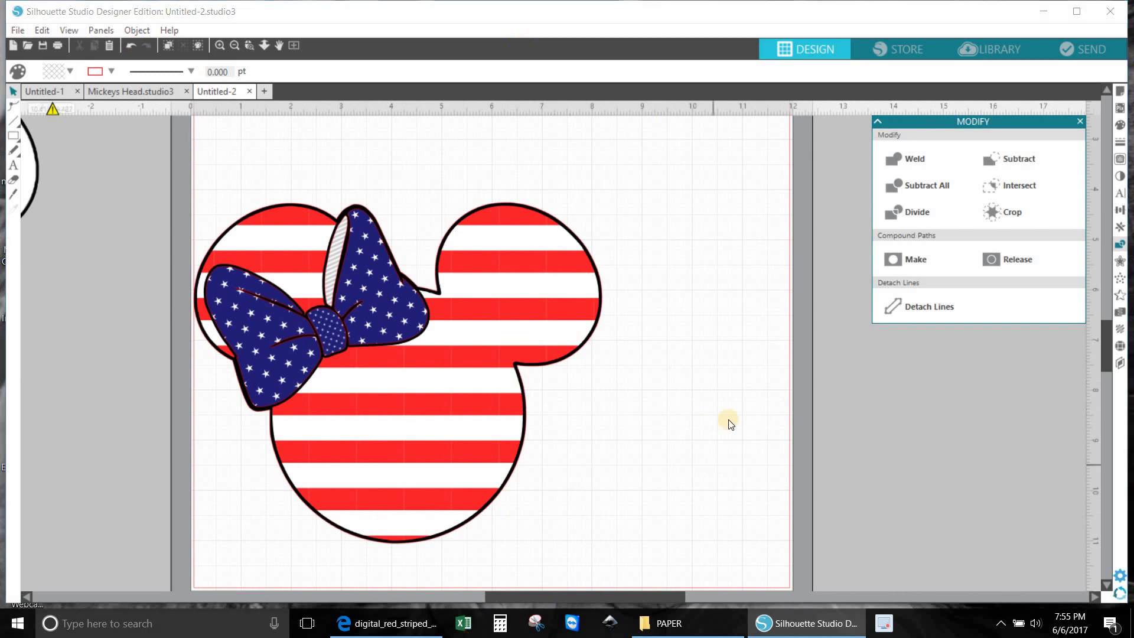
scroll(736, 369, down, 2)
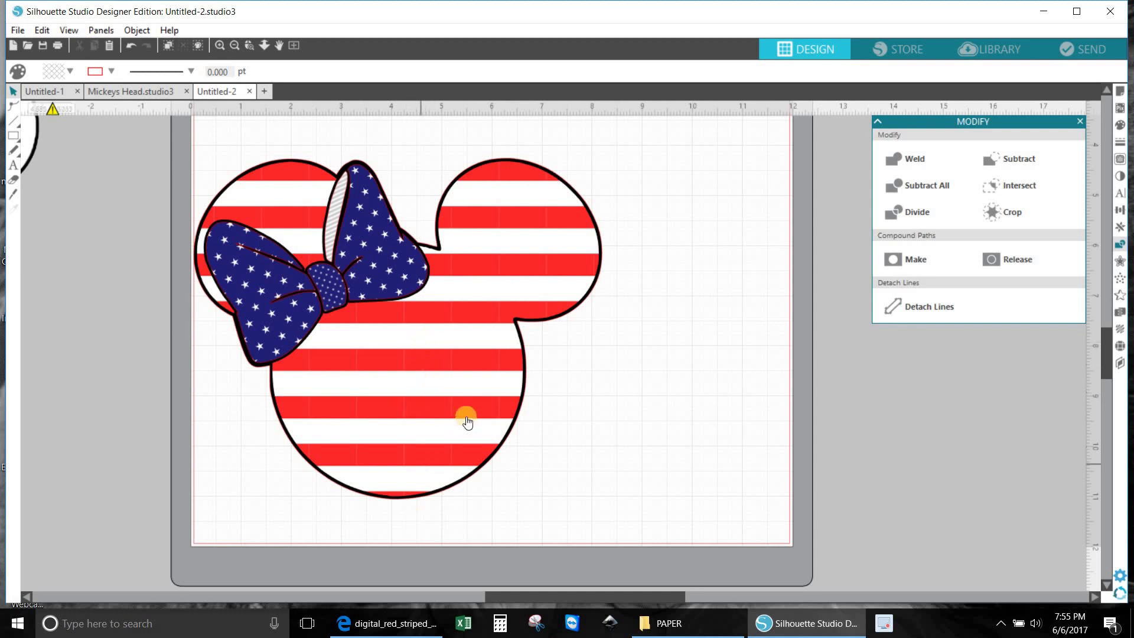
click(382, 368)
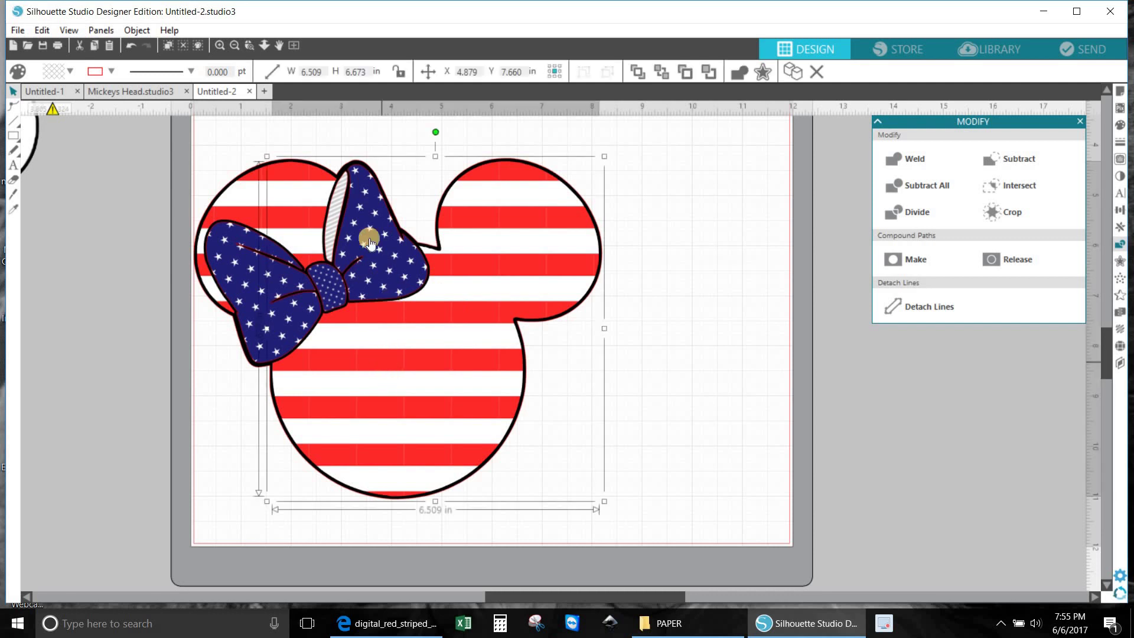
shift+click(302, 225)
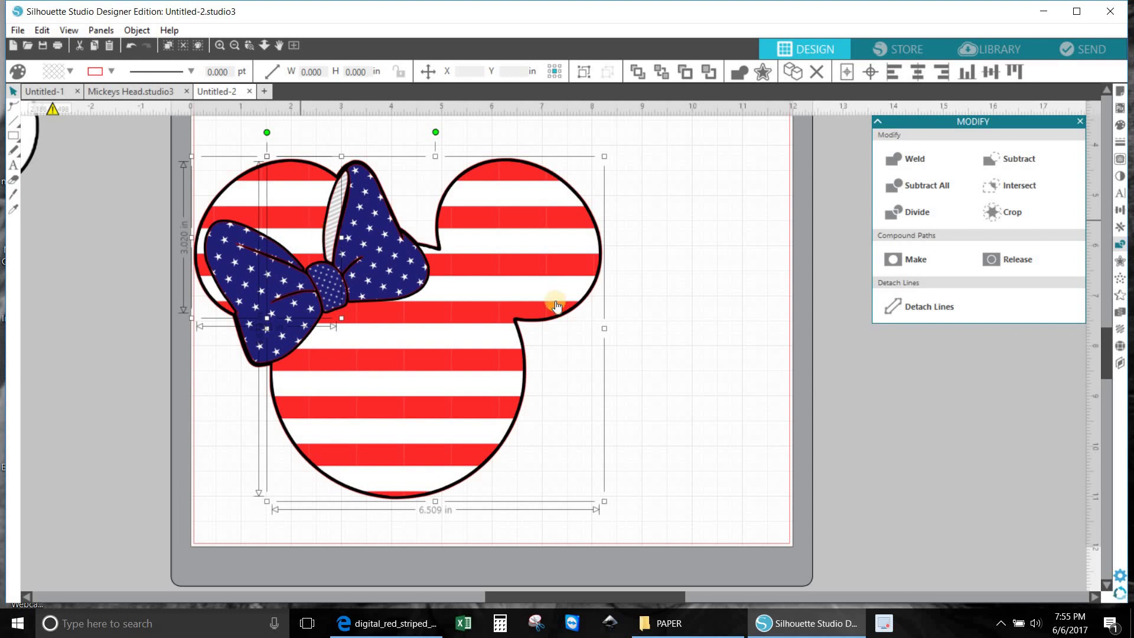
right_click(690, 341)
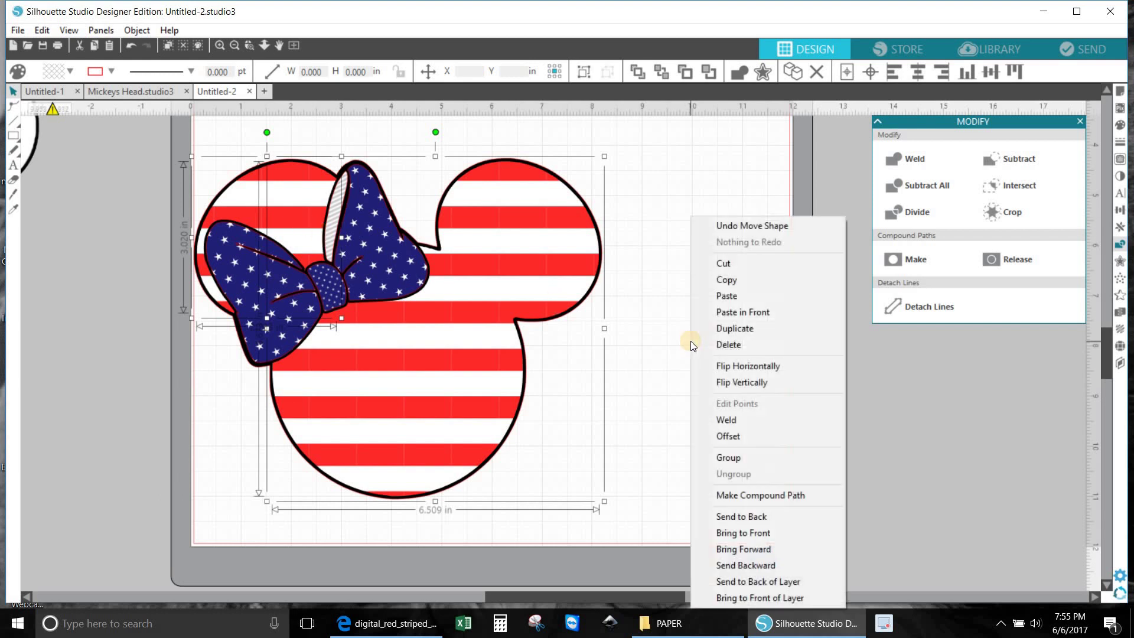
click(742, 456)
Move the black backing and starred bow off the left side of the page, and center the grouped striped head on the page
drag(544, 392, 941, 553)
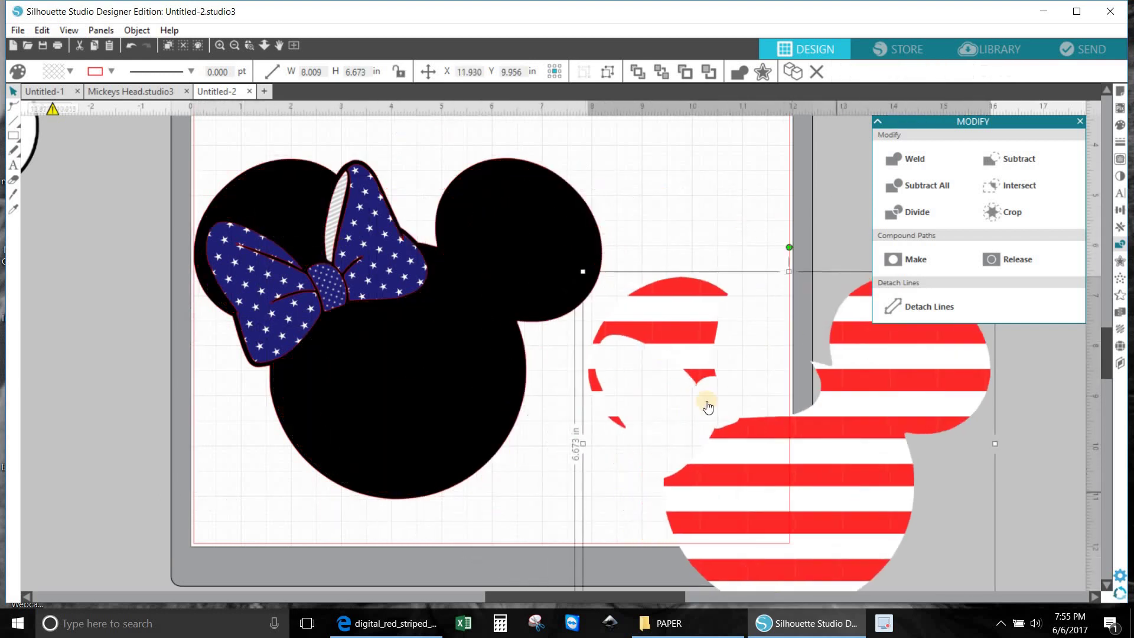
drag(126, 132, 640, 547)
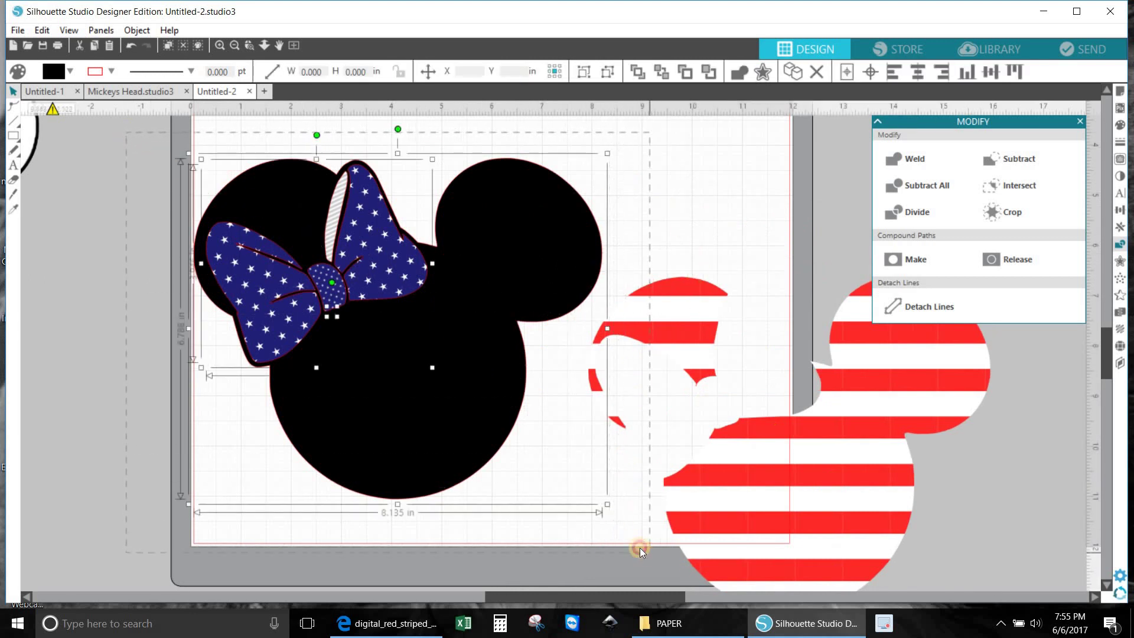
drag(336, 476, 24, 466)
drag(923, 561, 624, 442)
click(699, 281)
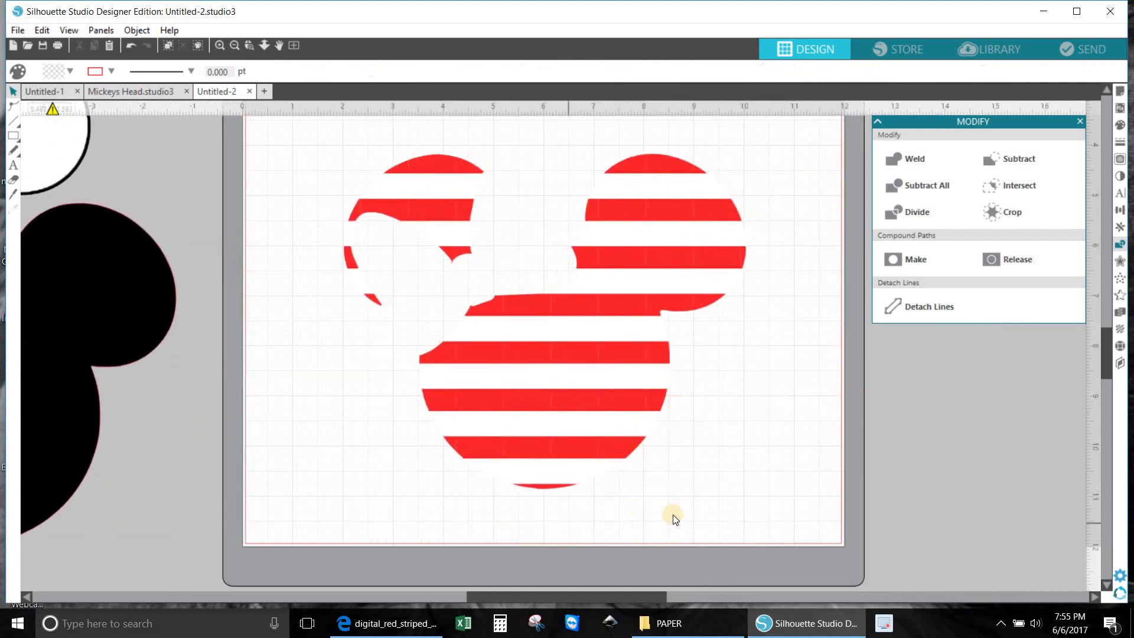
scroll(678, 511, up, 1)
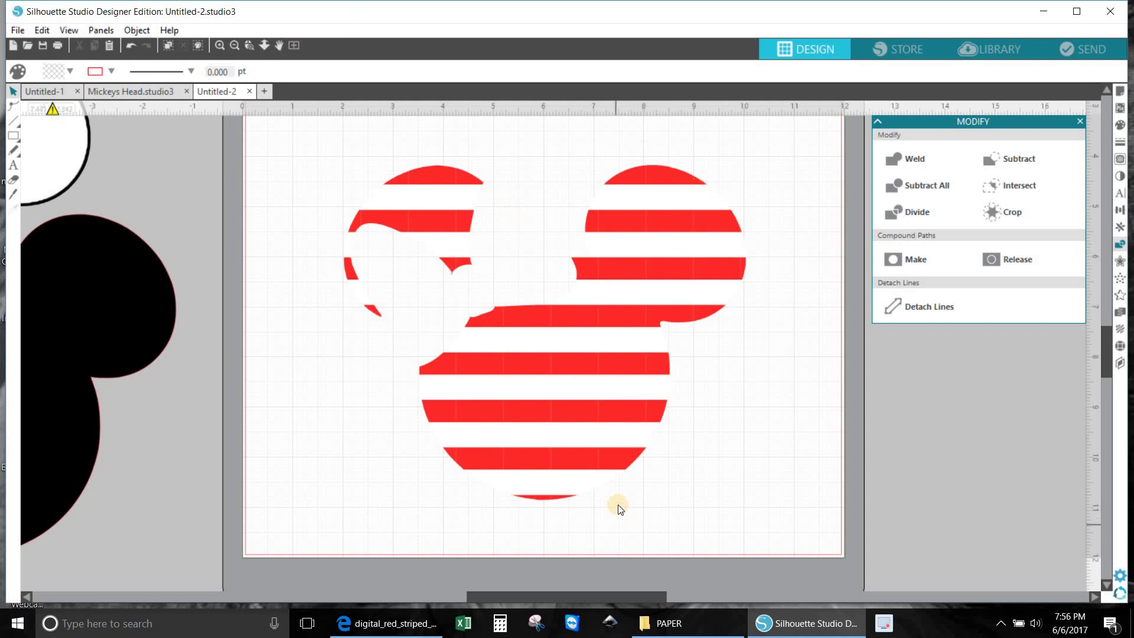
Duplicate the grouped striped head and place the copy off the right side of the page
right_click(612, 446)
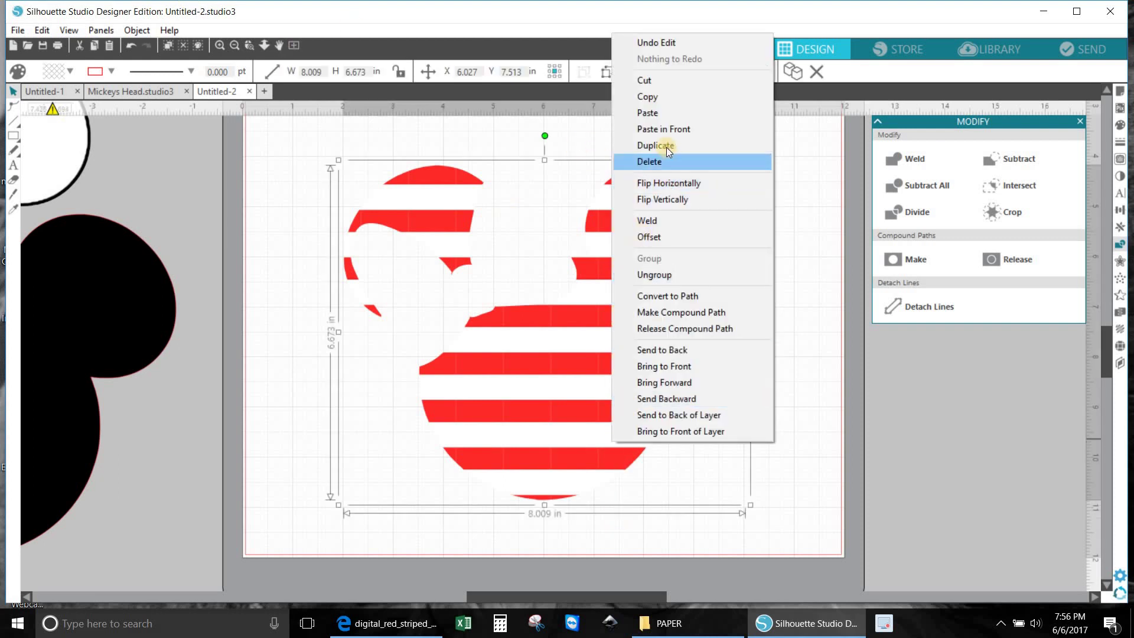
click(666, 147)
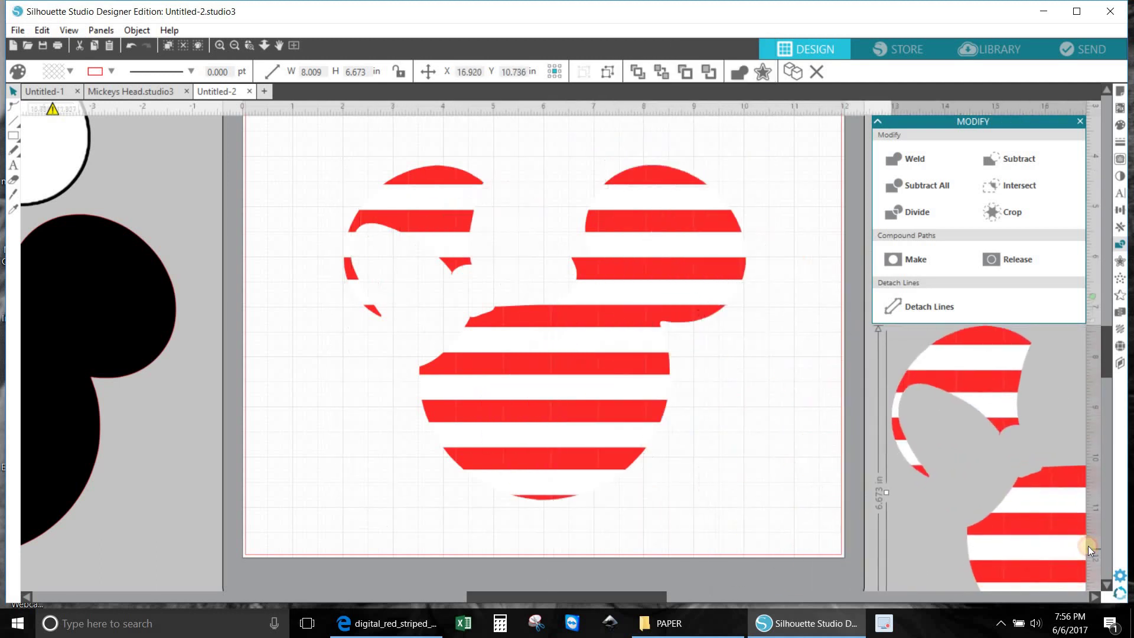
click(569, 427)
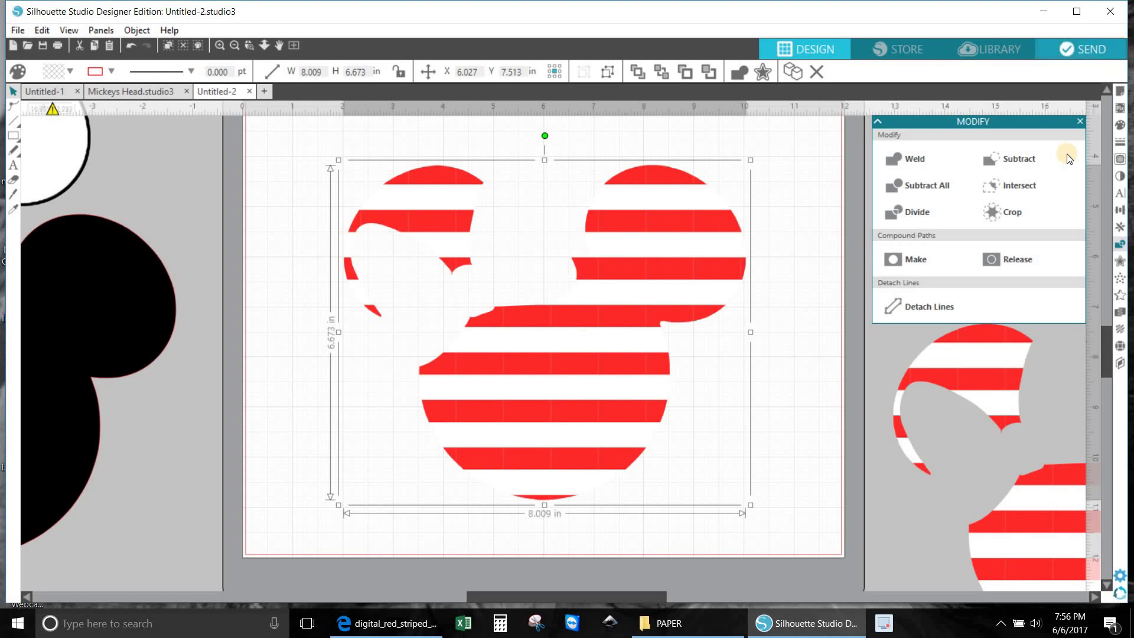
click(834, 208)
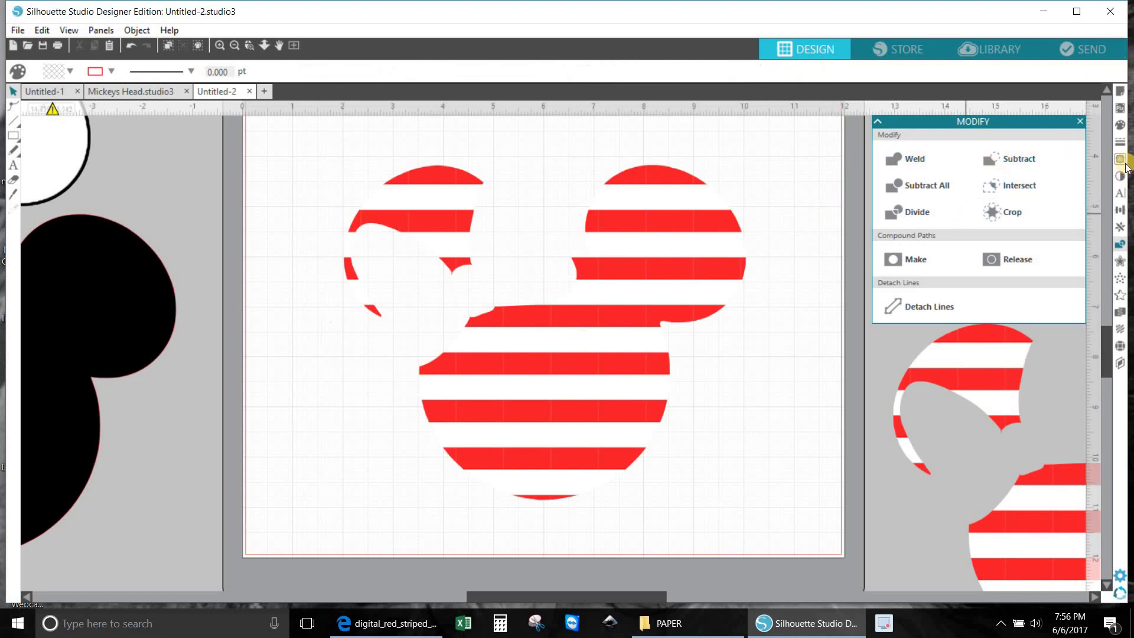
Select a trace area about 10.3 by 8.0 in around the striped head on the page and set the trace threshold to 100%
click(1118, 160)
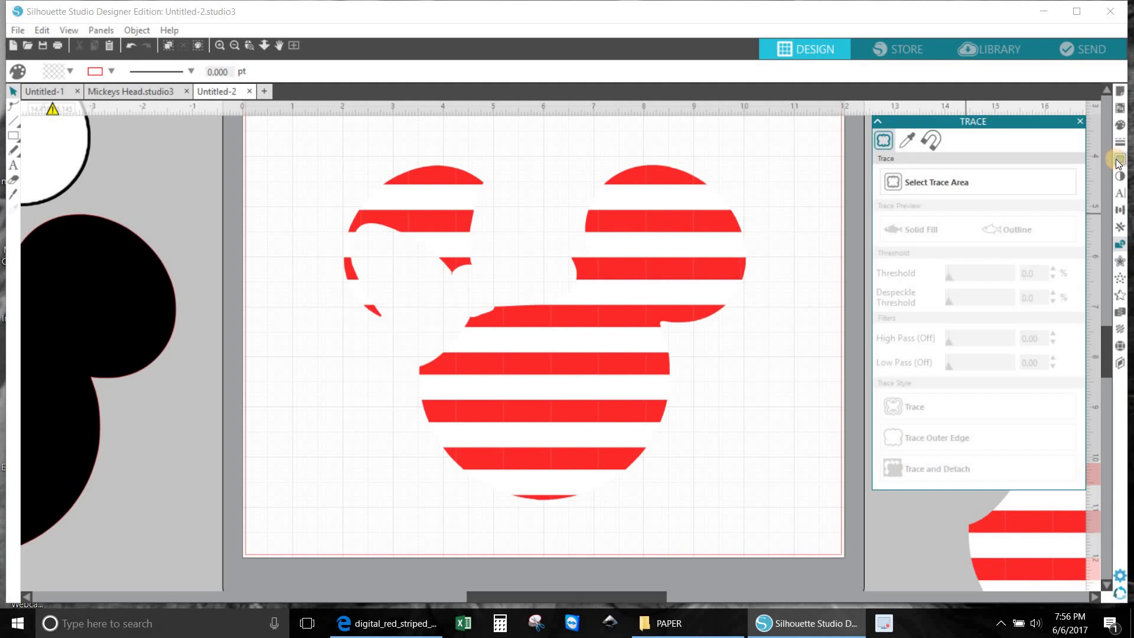
click(955, 182)
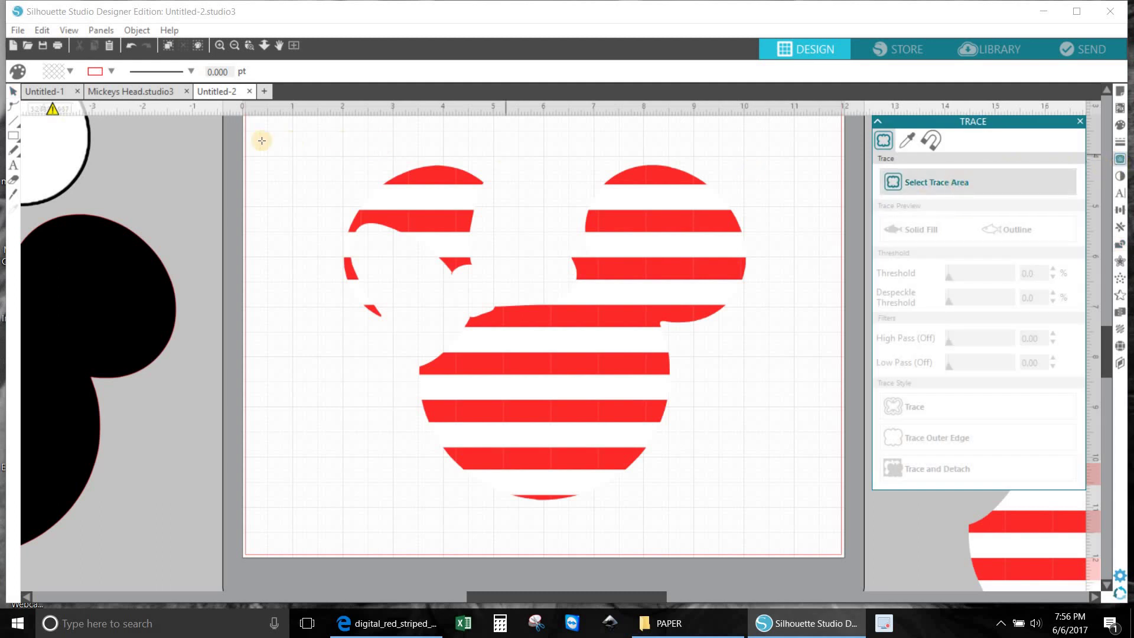
mouse_move(273, 128)
mouse_down()
mouse_move(779, 256)
mouse_move(792, 533)
mouse_up()
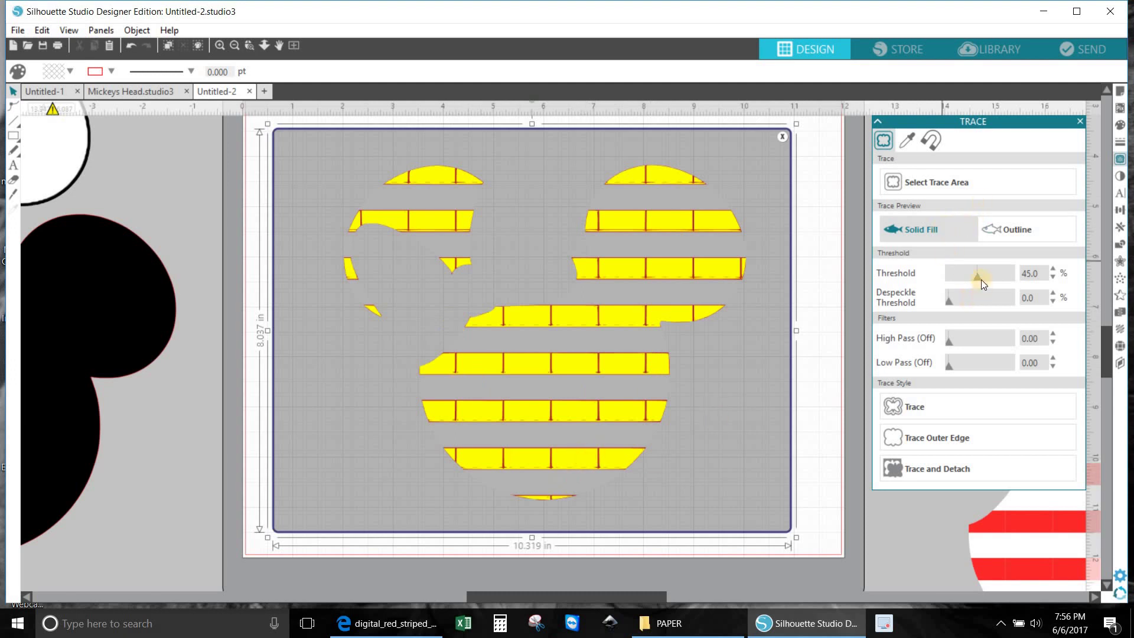
drag(976, 278, 982, 279)
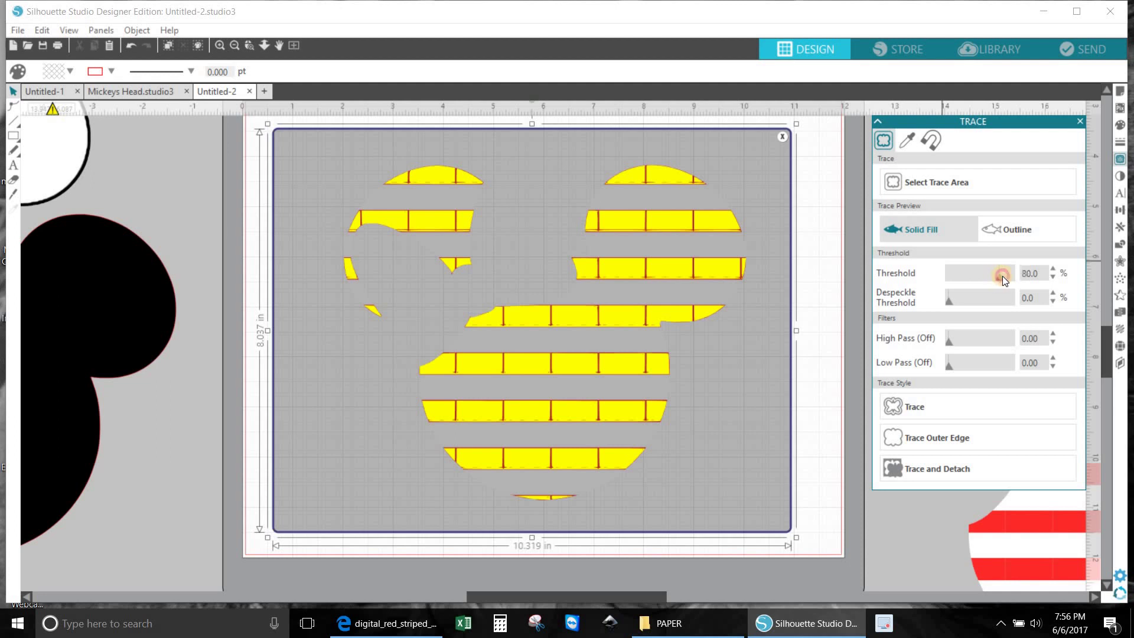
drag(1007, 275, 1011, 275)
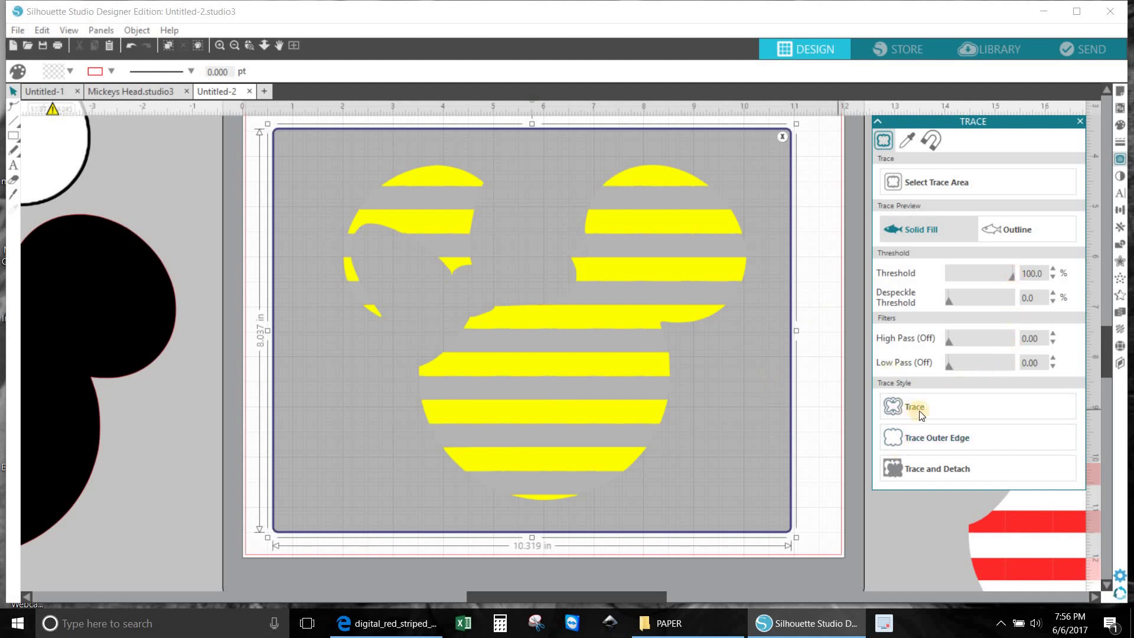
Trace the outer edges of the red stripes and move the striped head toward the page's lower edge, away from the traced outlines
click(934, 437)
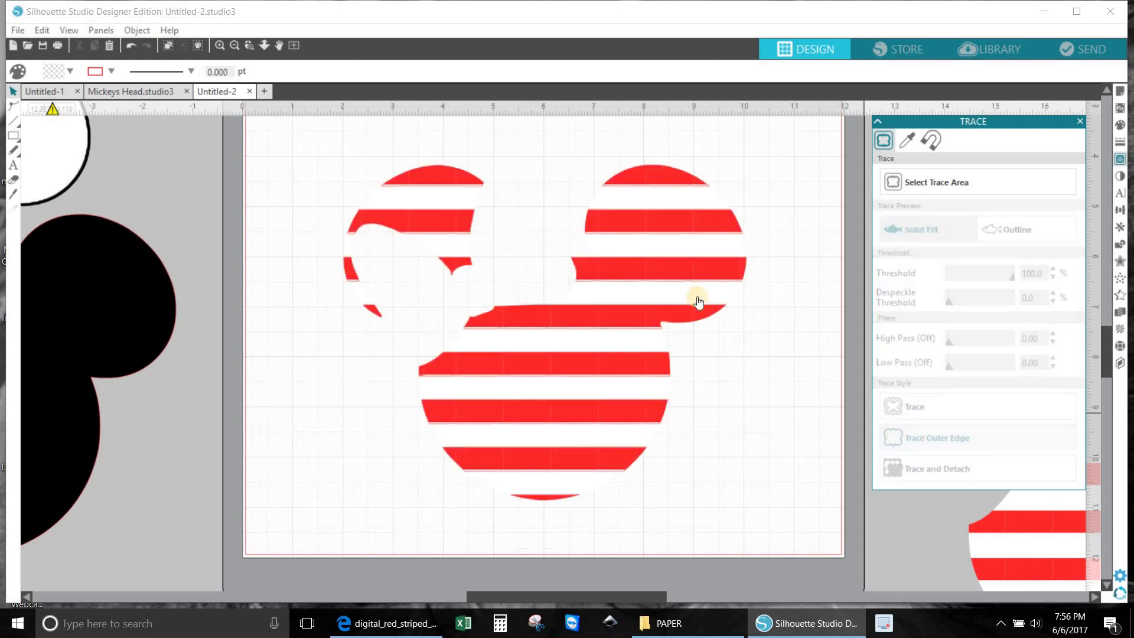
mouse_move(673, 291)
mouse_down()
mouse_move(595, 420)
mouse_move(573, 562)
mouse_move(734, 562)
mouse_move(737, 548)
mouse_up()
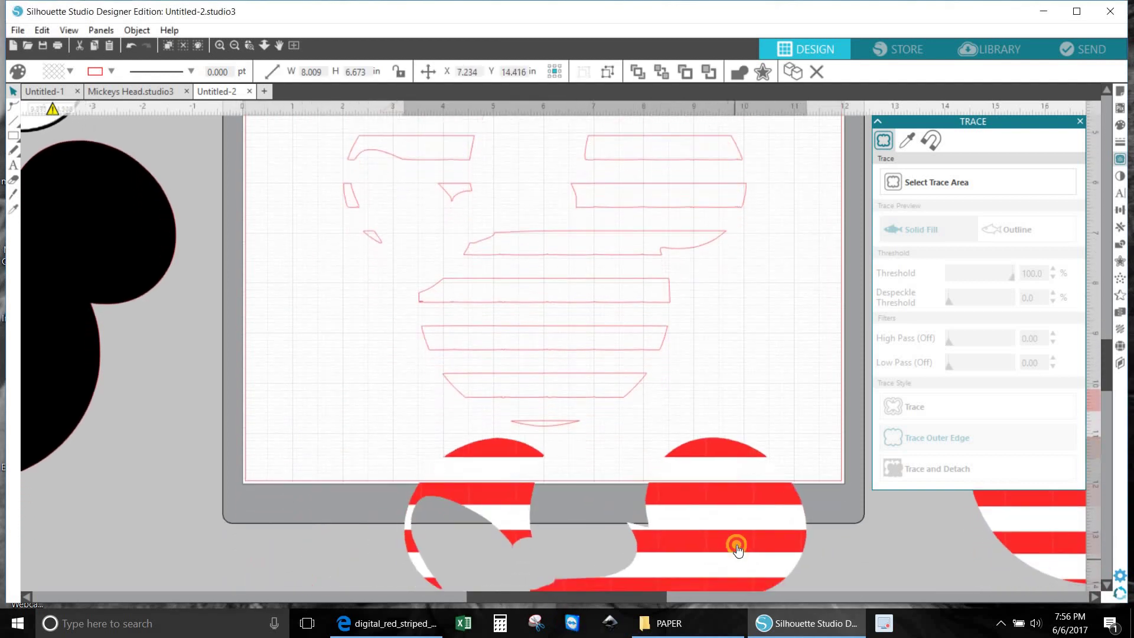
Fill the traced stripe outlines with solid red
click(689, 313)
scroll(687, 317, up, 3)
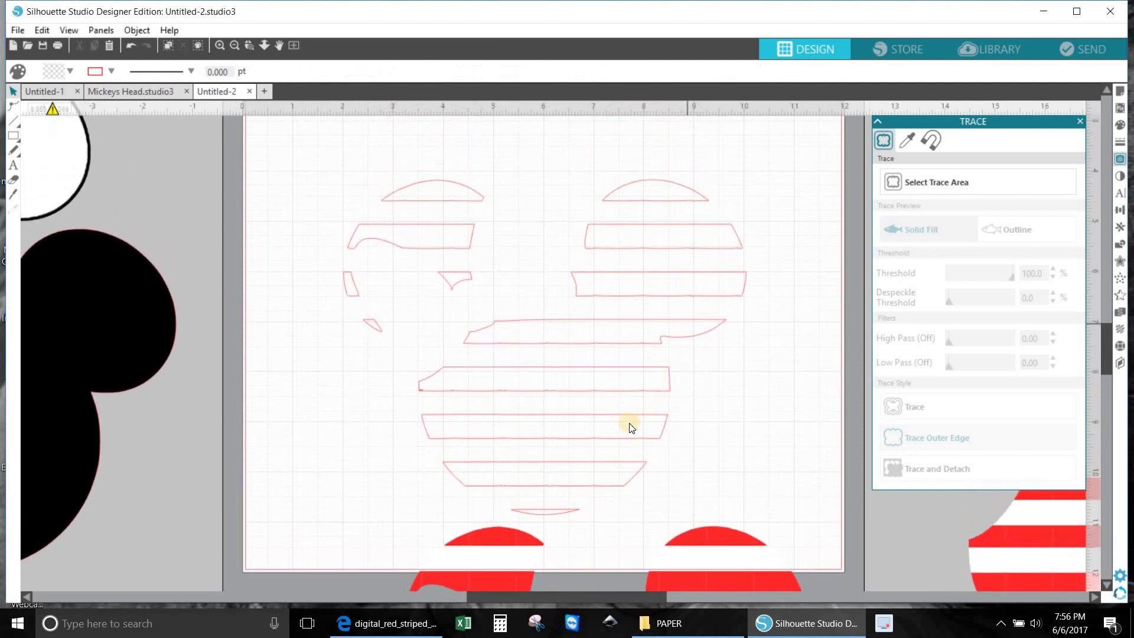
click(634, 421)
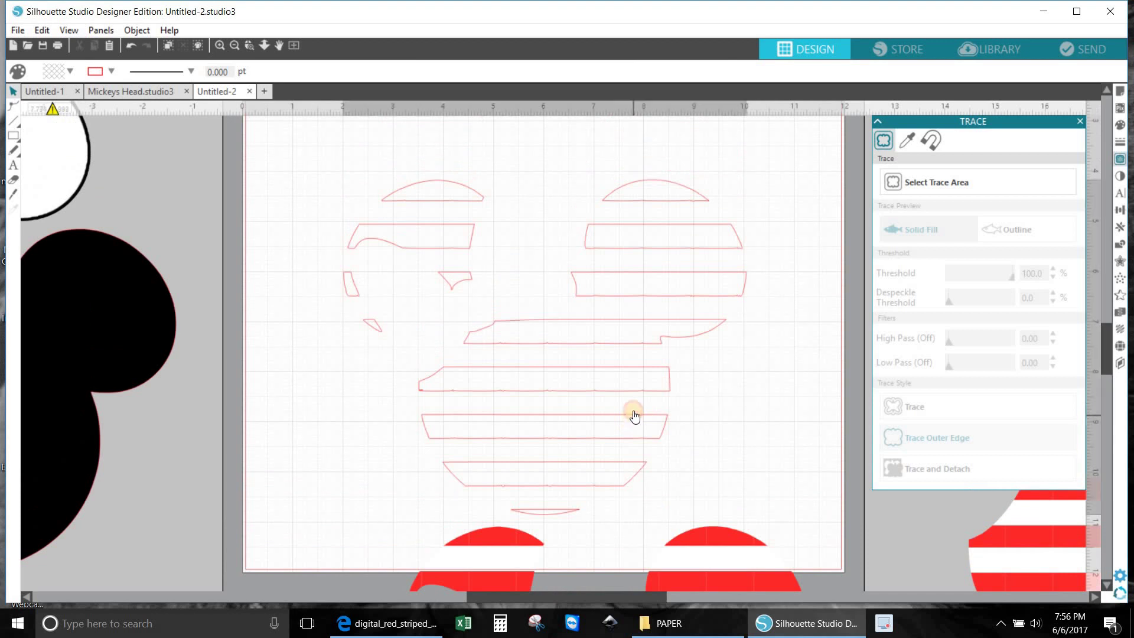
click(1120, 126)
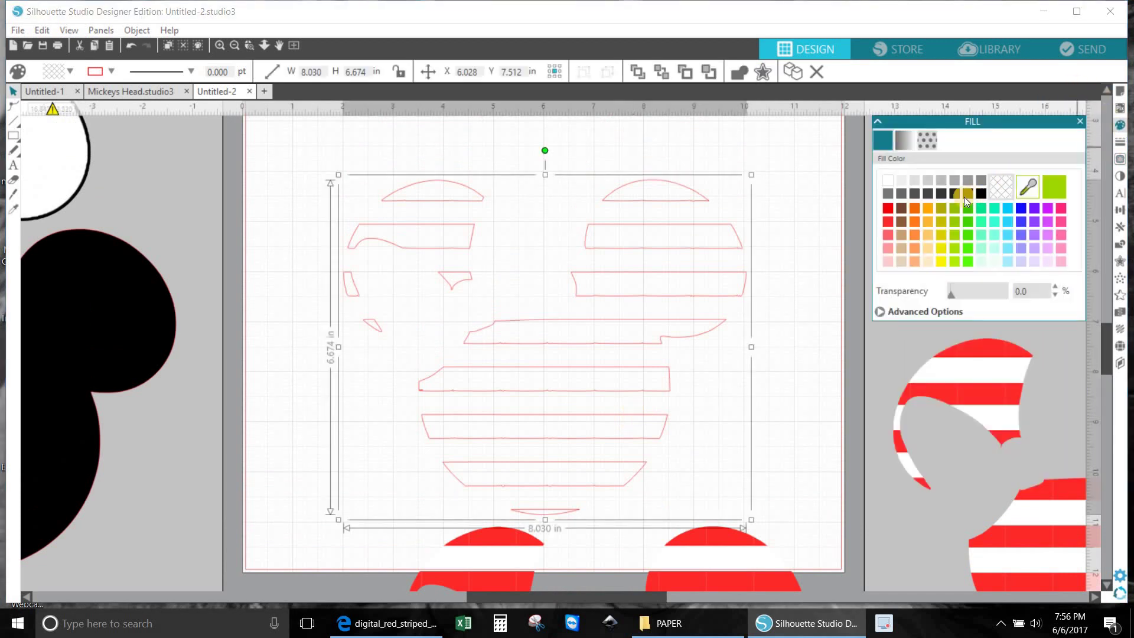
click(885, 208)
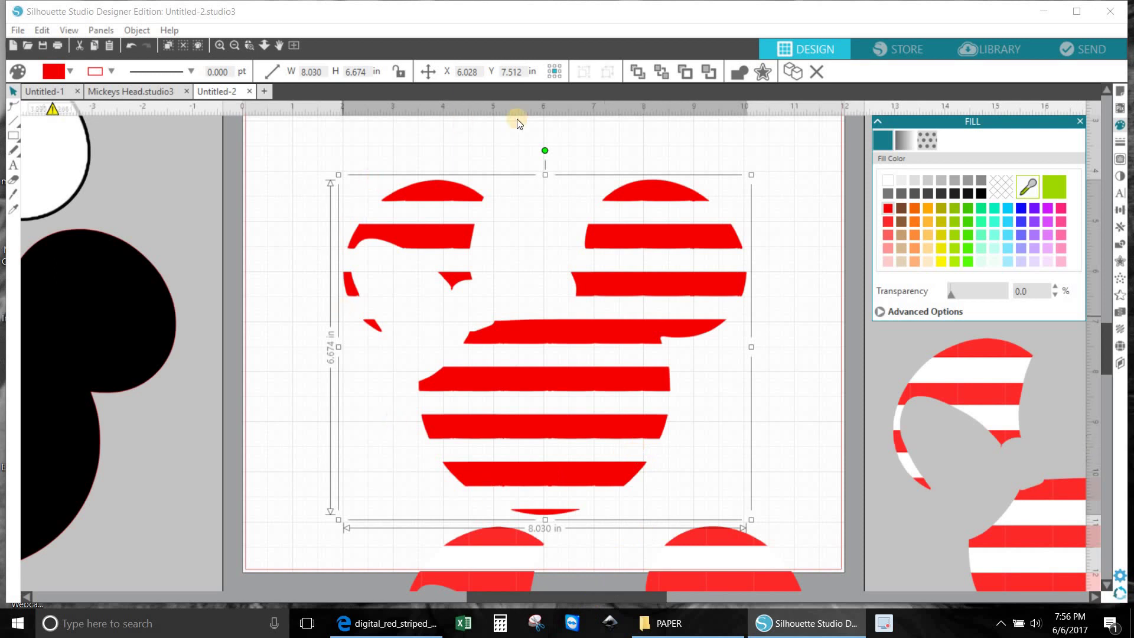
Move the red stripe shapes up the page and shift the original striped head farther from them at the lower edge
drag(592, 415, 597, 357)
mouse_move(693, 540)
mouse_down()
mouse_move(698, 299)
mouse_move(731, 450)
mouse_move(714, 540)
mouse_up()
drag(693, 490, 685, 501)
click(452, 108)
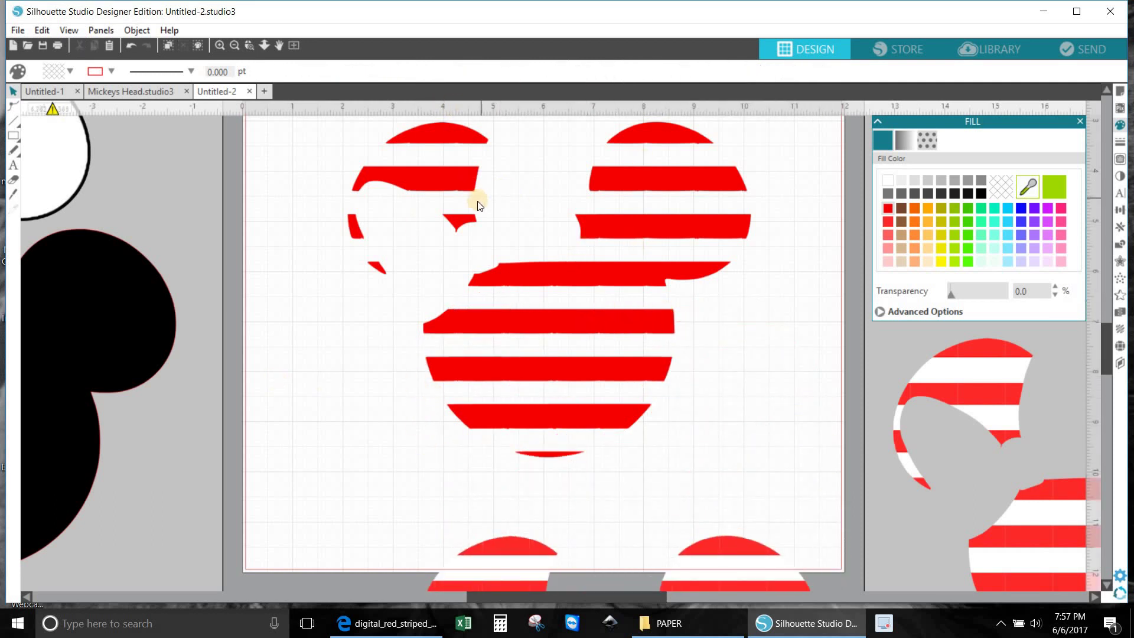
Bring the spare striped head from off the page to the page's left side and shift the red stripe shapes to the right side
drag(941, 390, 119, 367)
click(399, 453)
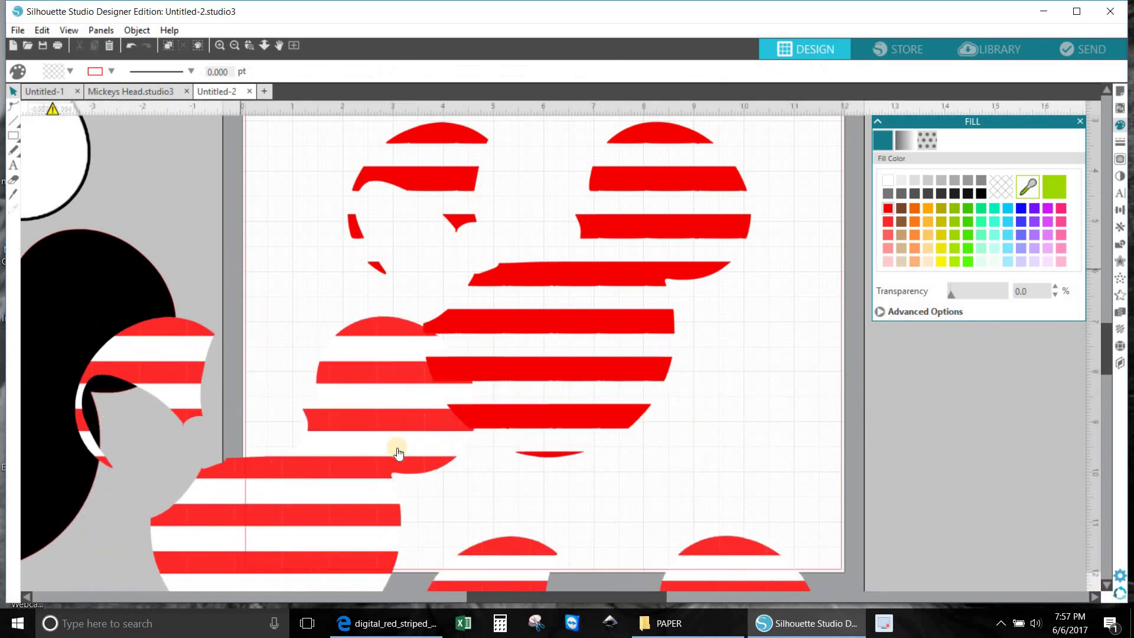
drag(595, 322, 717, 321)
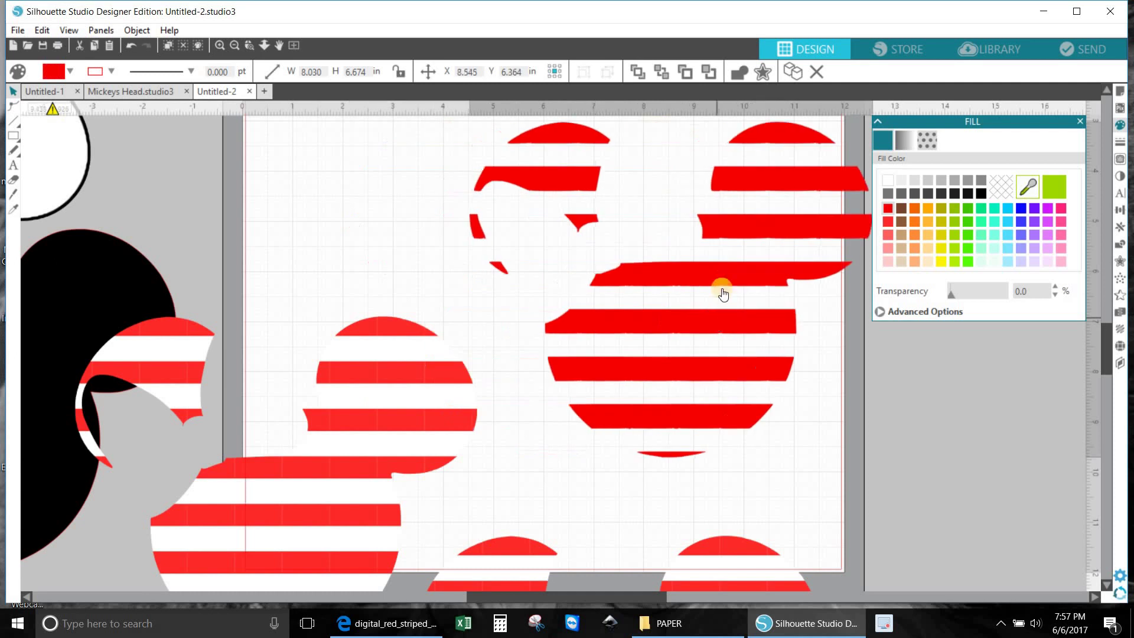
click(513, 331)
drag(406, 323, 423, 281)
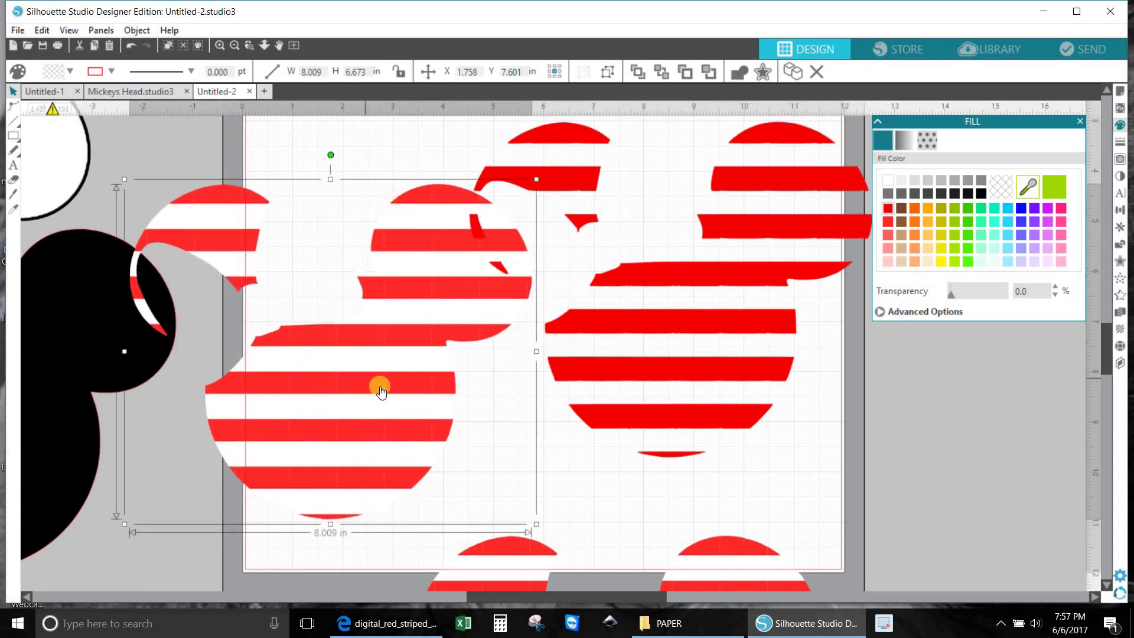
Replace the spare head's striped fill with light gray and align the head with the red stripe shapes
click(887, 181)
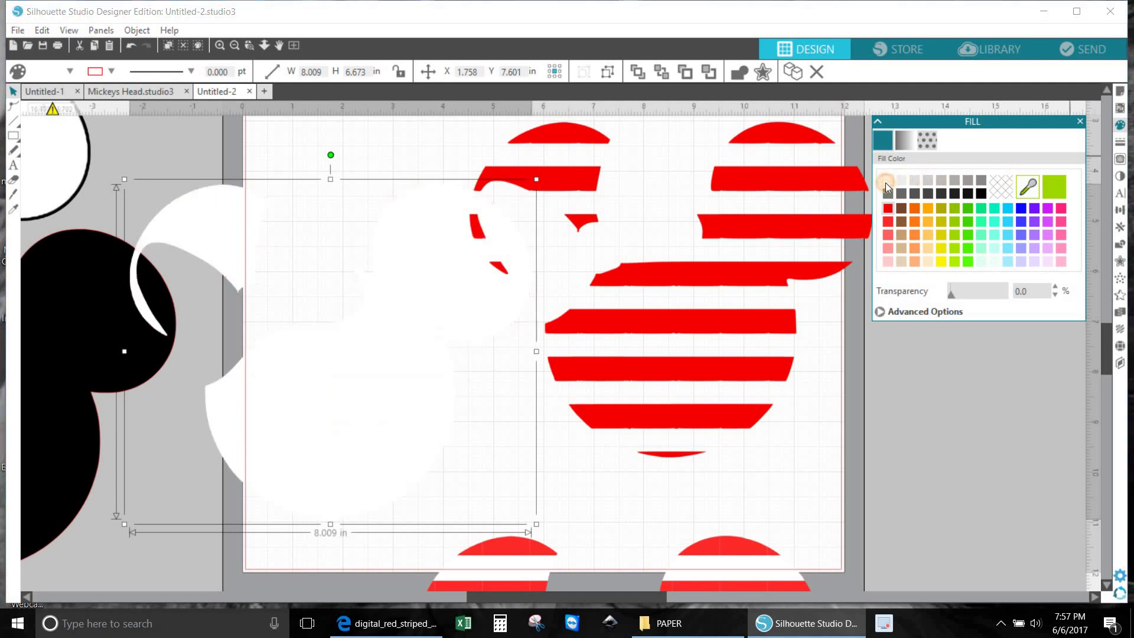
drag(311, 387, 353, 372)
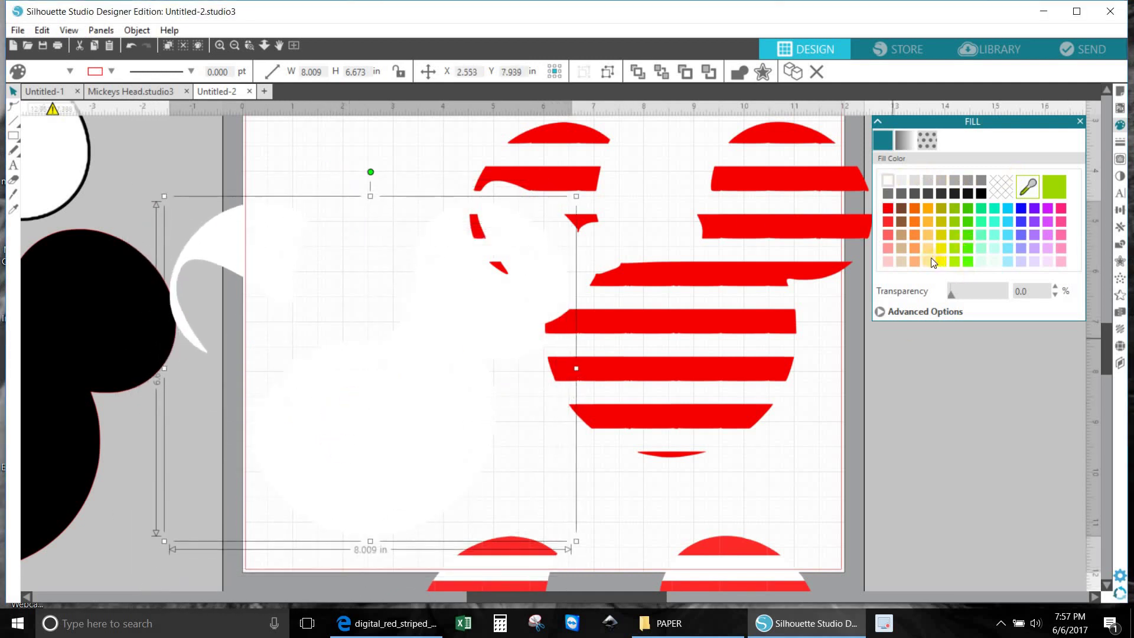
click(940, 181)
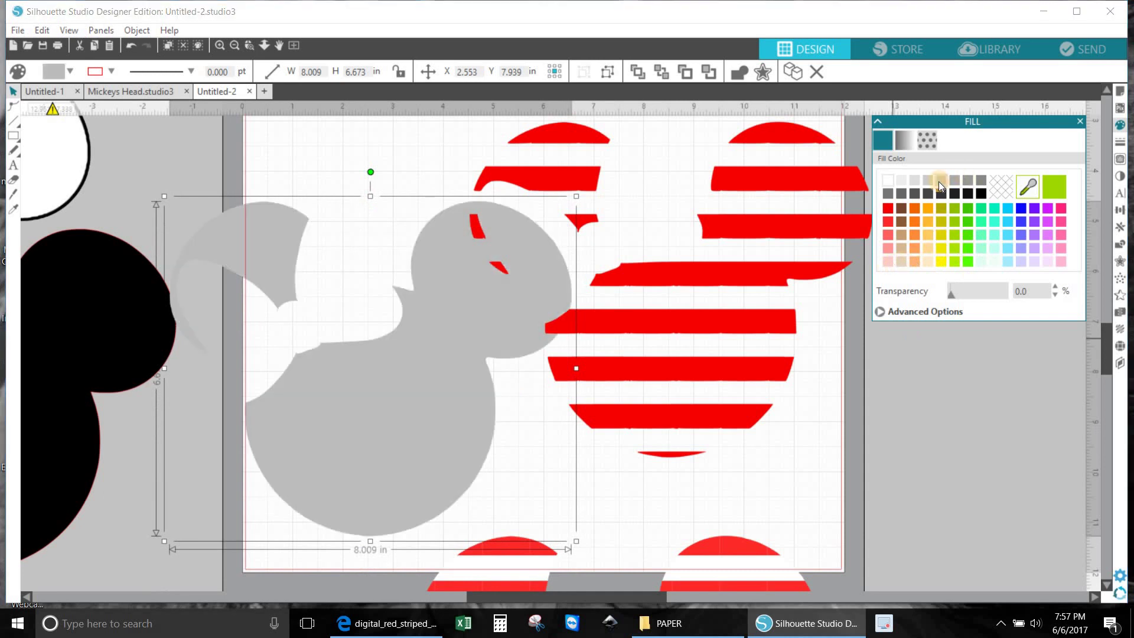
click(912, 183)
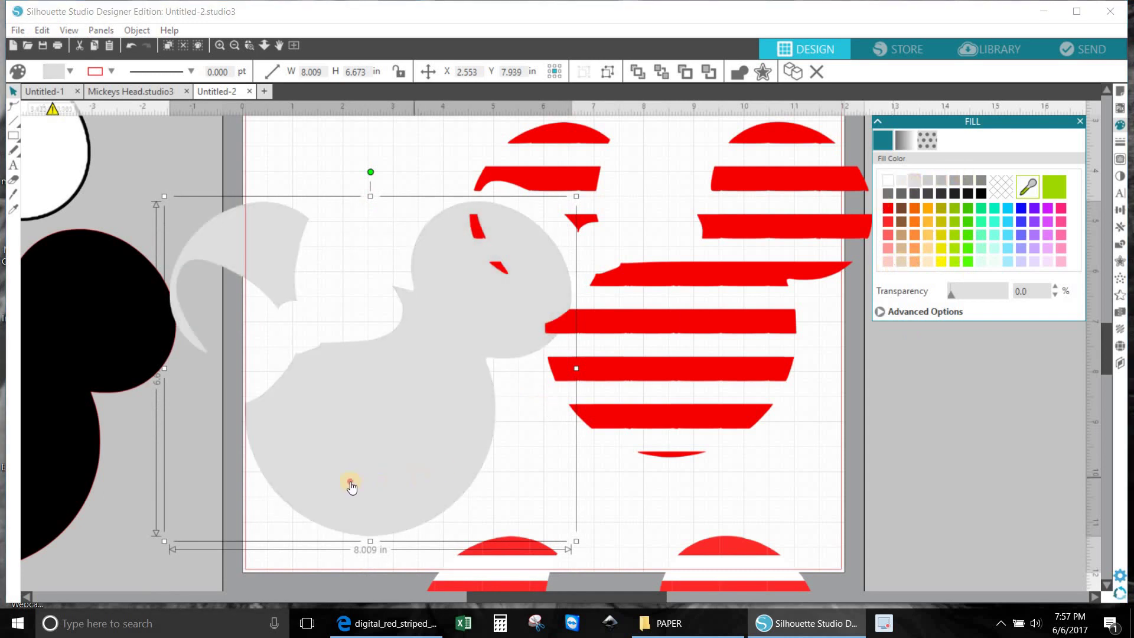
drag(347, 481, 650, 405)
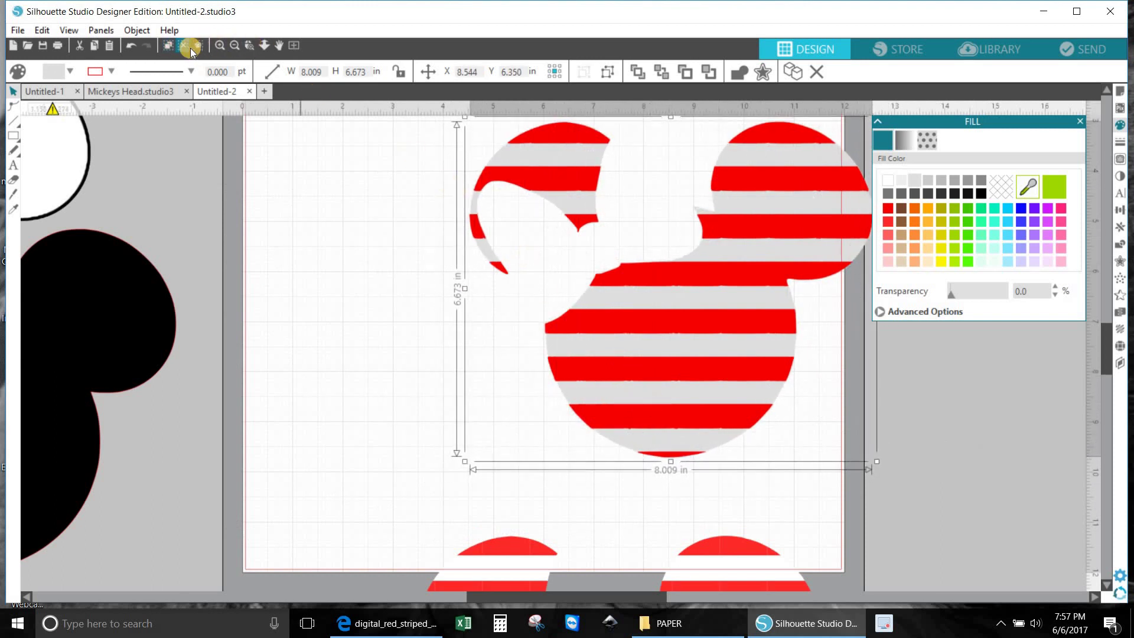
Move the light gray head off the page's right side and place the red stripe shapes in the page's upper-left corner
click(235, 46)
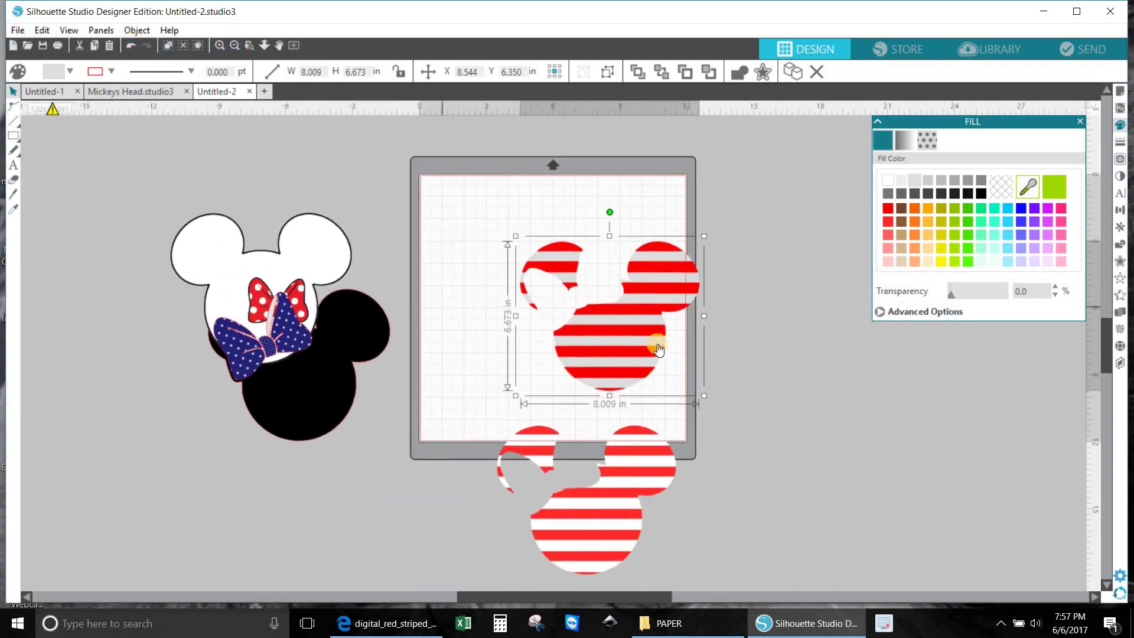
drag(647, 346, 863, 363)
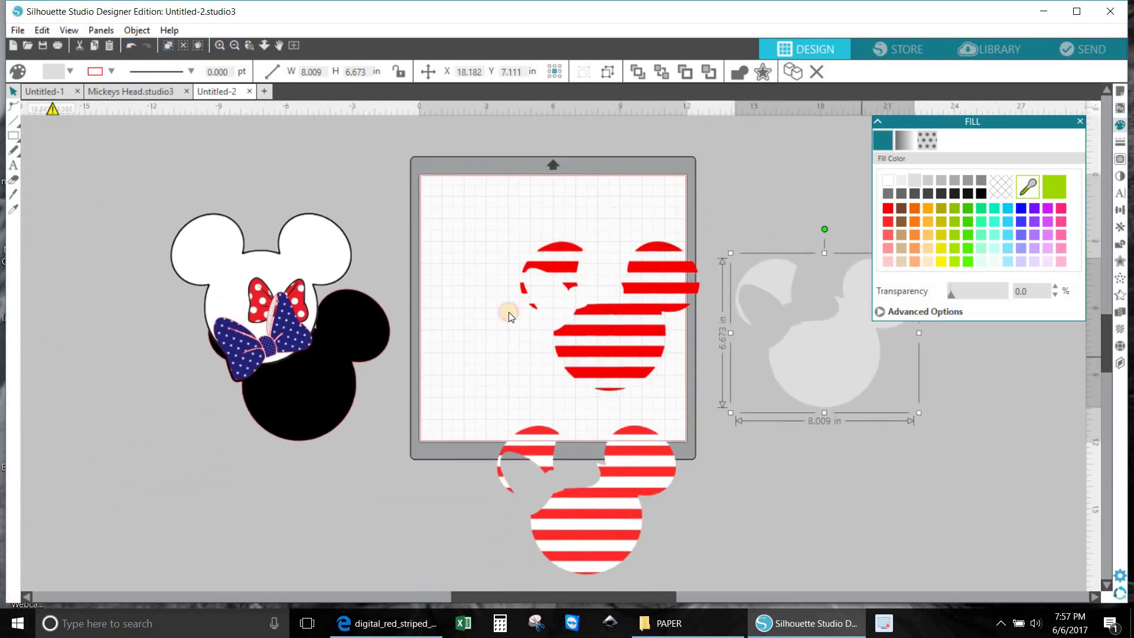
click(597, 329)
drag(468, 255, 500, 283)
click(500, 282)
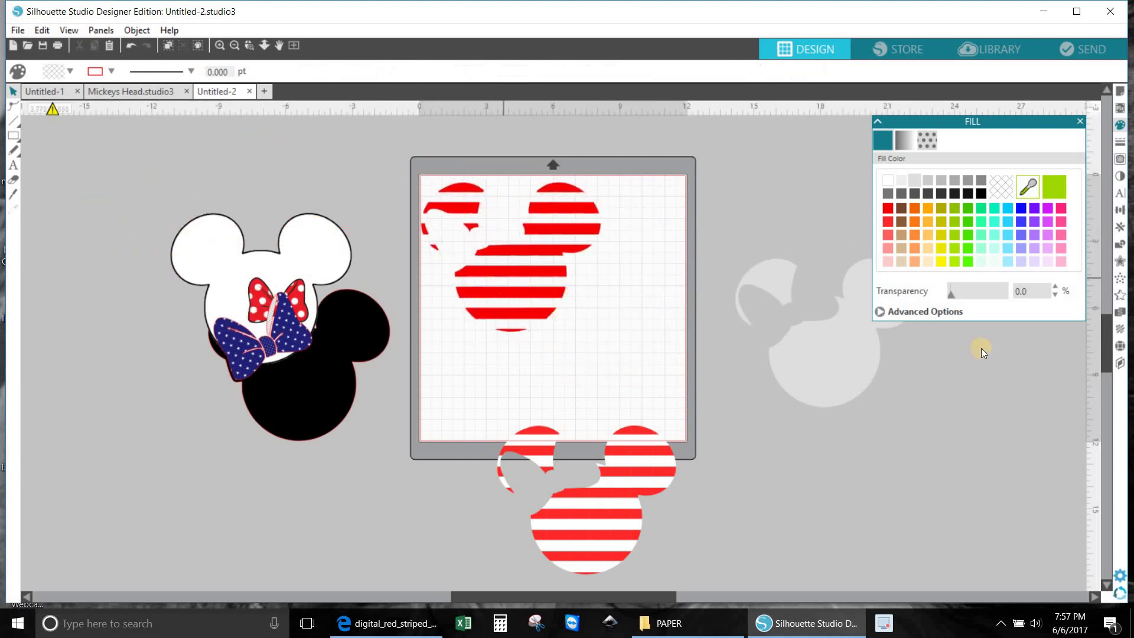
Bring the light gray head back over the page's right edge and move the original striped head well below the page
drag(839, 376, 682, 366)
scroll(771, 395, down, 2)
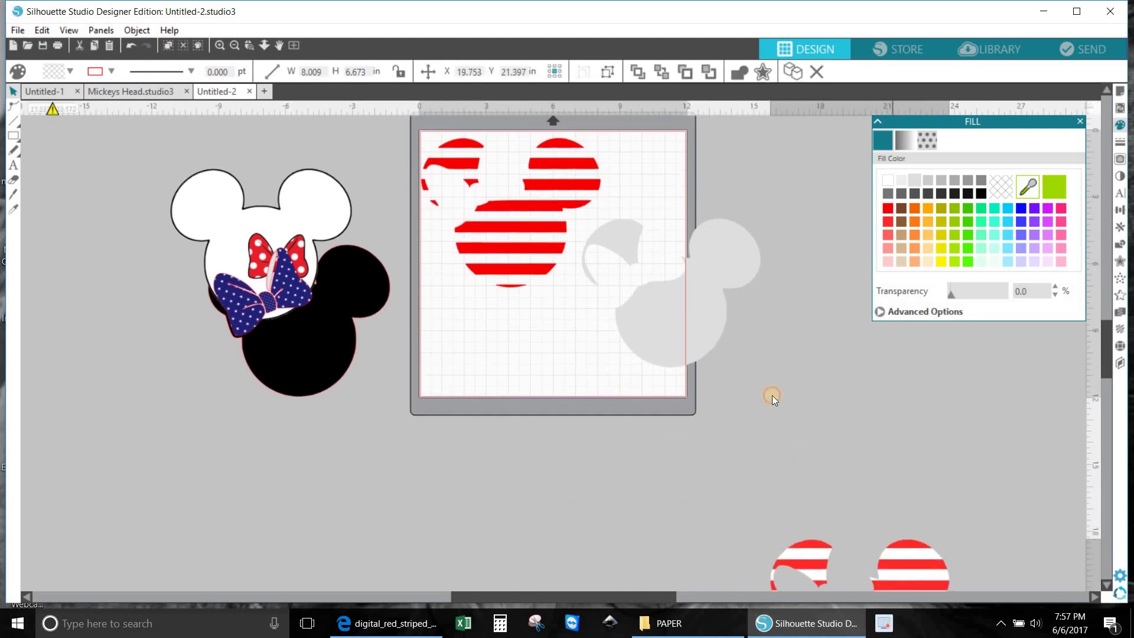
scroll(758, 417, up, 2)
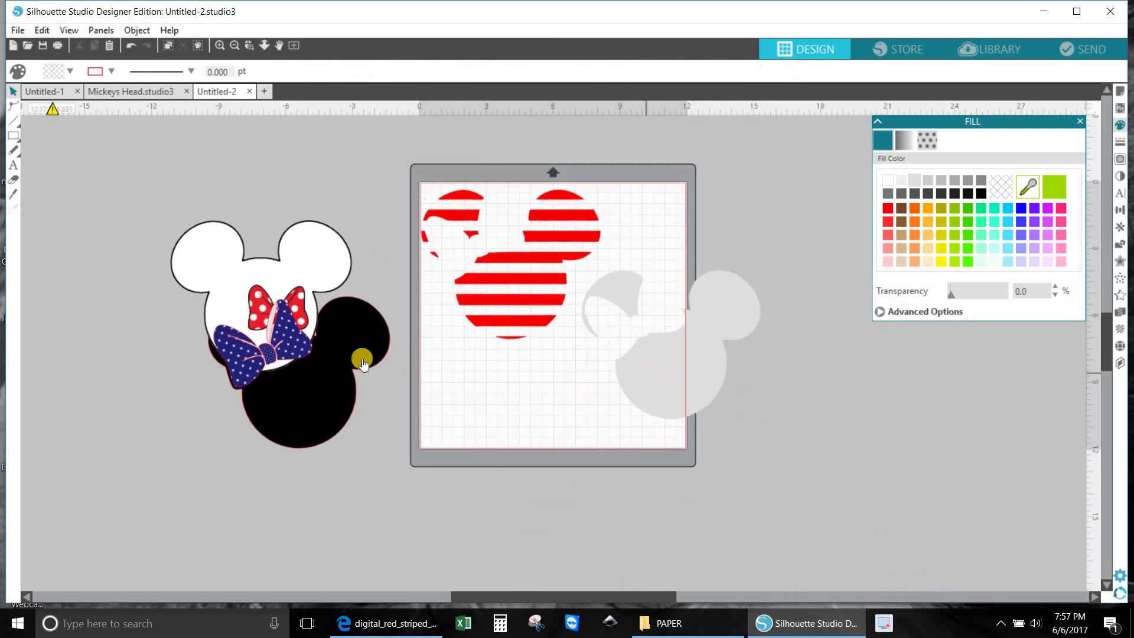
Move the starred bow onto the page and place it in the lower-left corner below the red stripes
drag(290, 348, 566, 410)
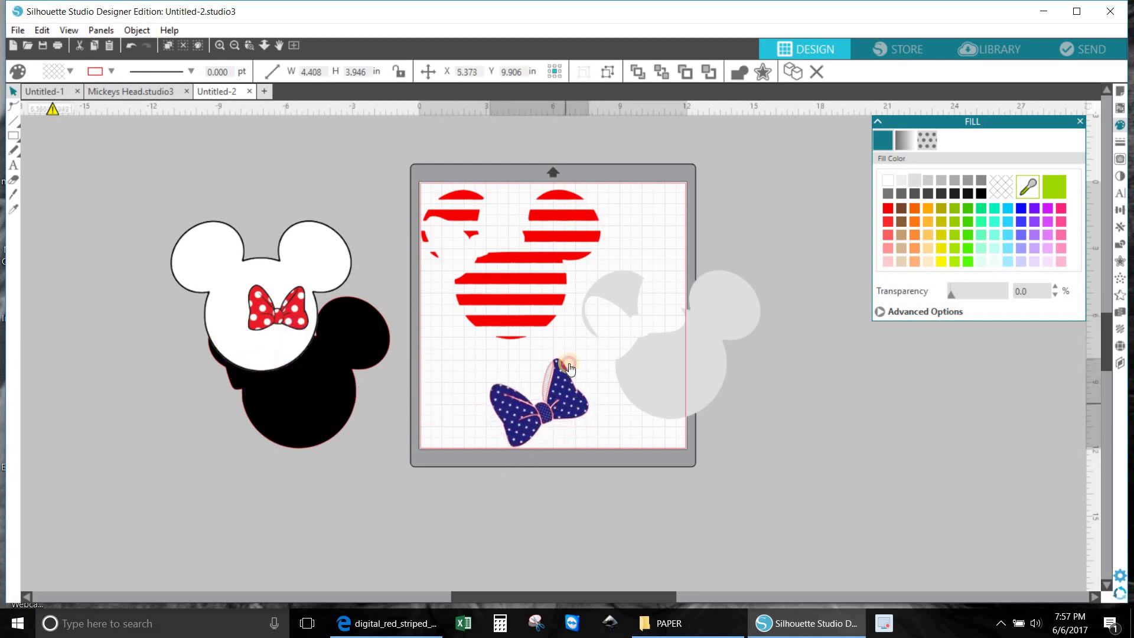
click(481, 411)
click(570, 412)
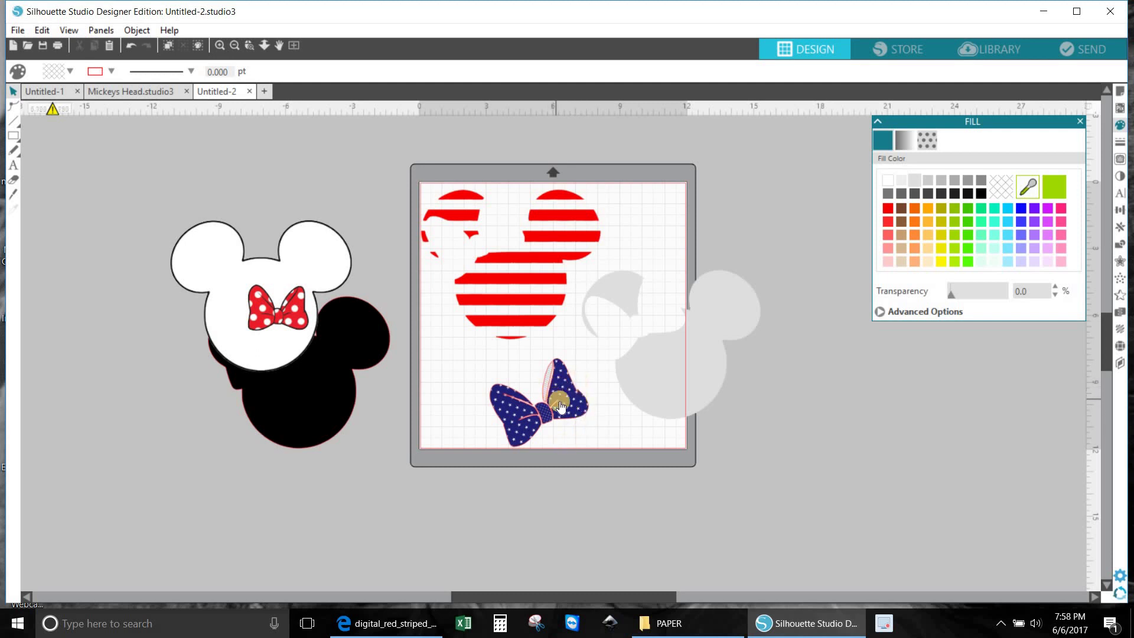
drag(552, 396, 479, 401)
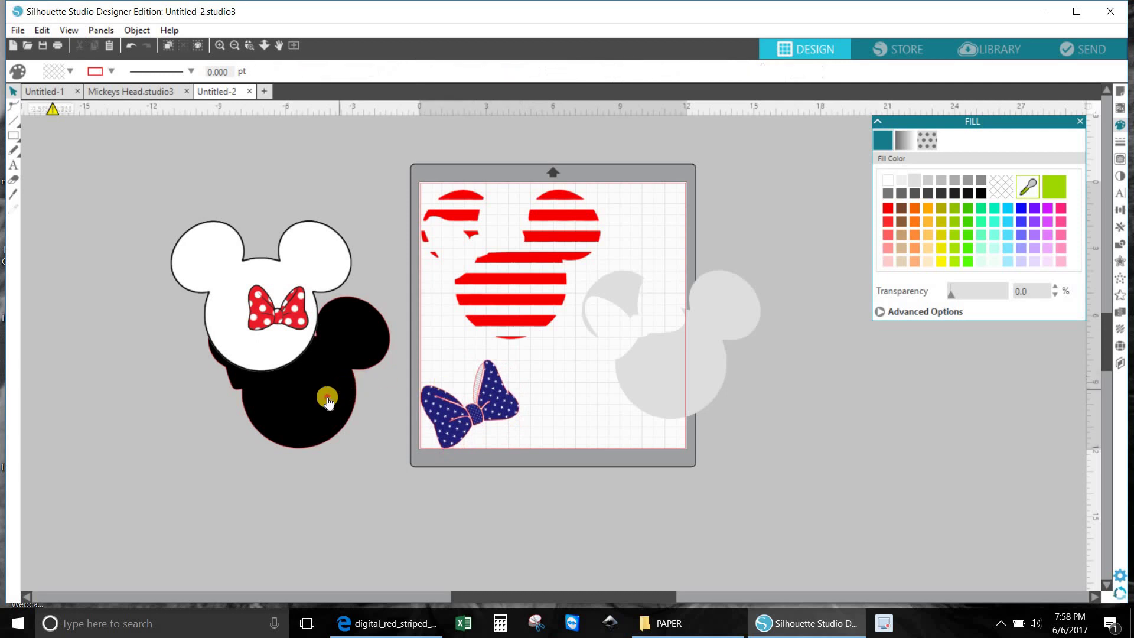
Move the black backing onto the page and stack the light gray head and red stripe shapes on it
drag(324, 399, 582, 384)
drag(691, 380, 602, 385)
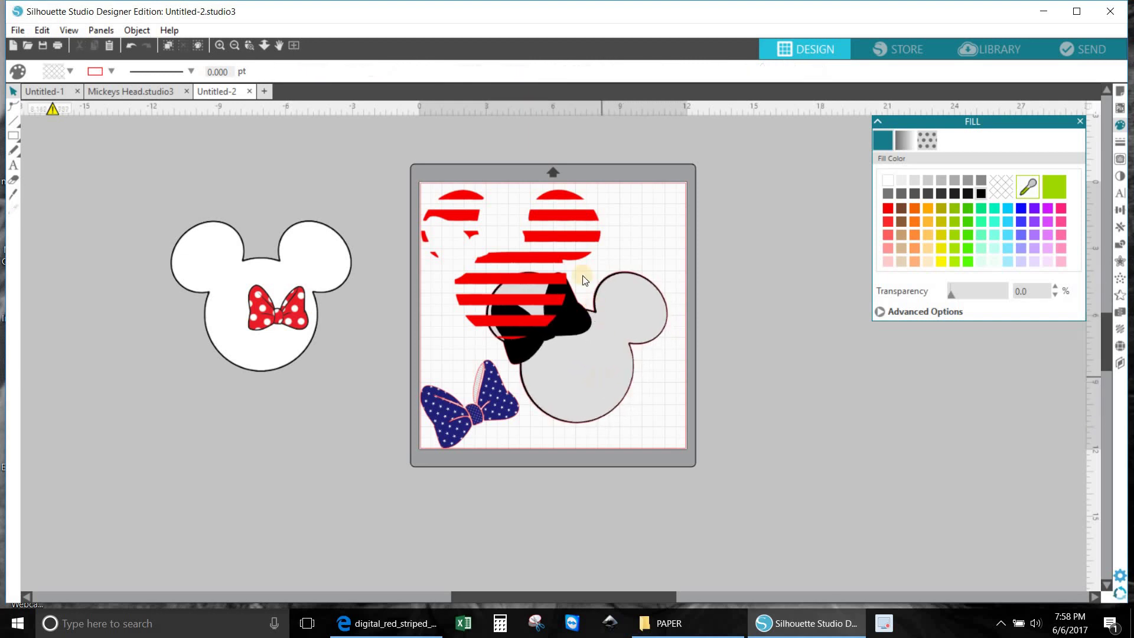
drag(578, 253, 636, 322)
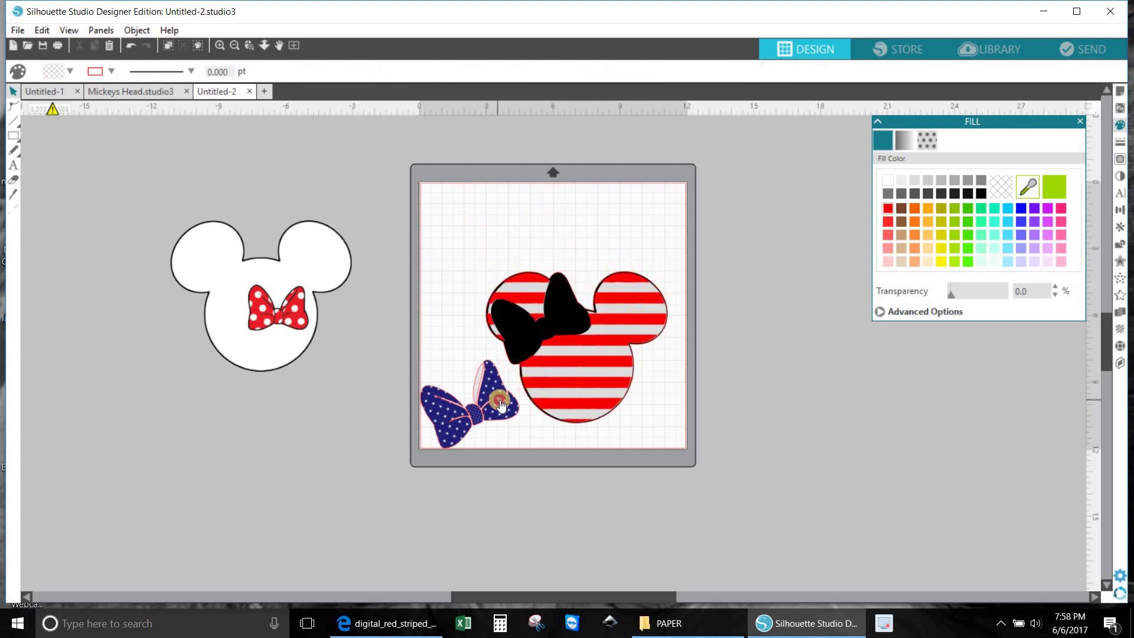
Fit the starred bow over the backing's black bow shape and select all layers of the assembled head
drag(499, 401, 540, 355)
drag(577, 322, 573, 319)
drag(480, 223, 792, 496)
click(602, 395)
right_click(598, 384)
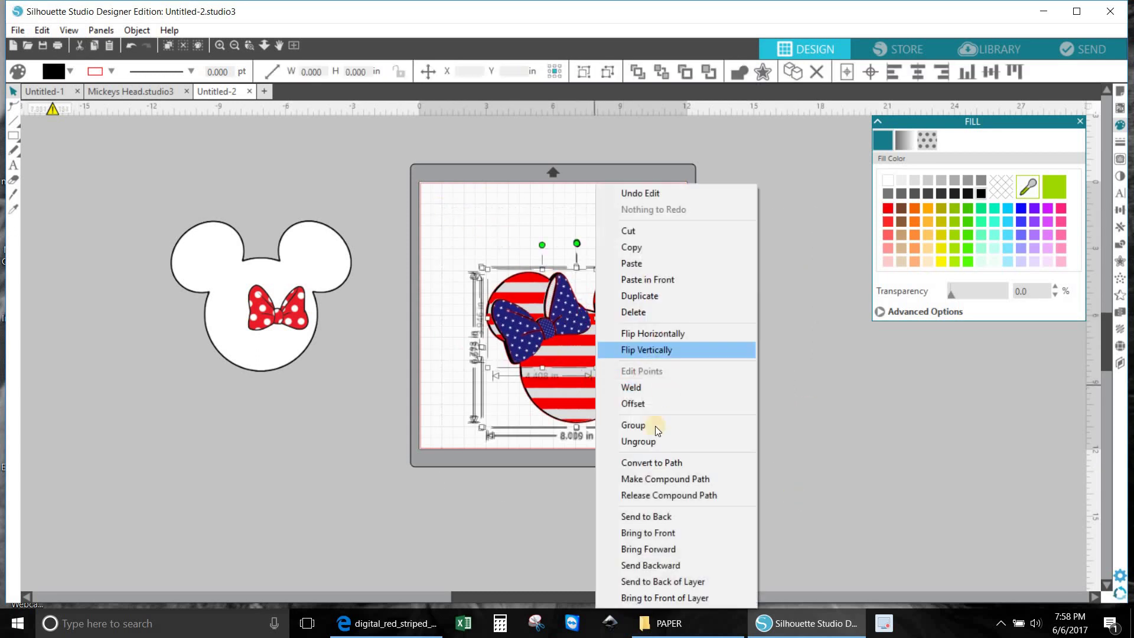
click(830, 367)
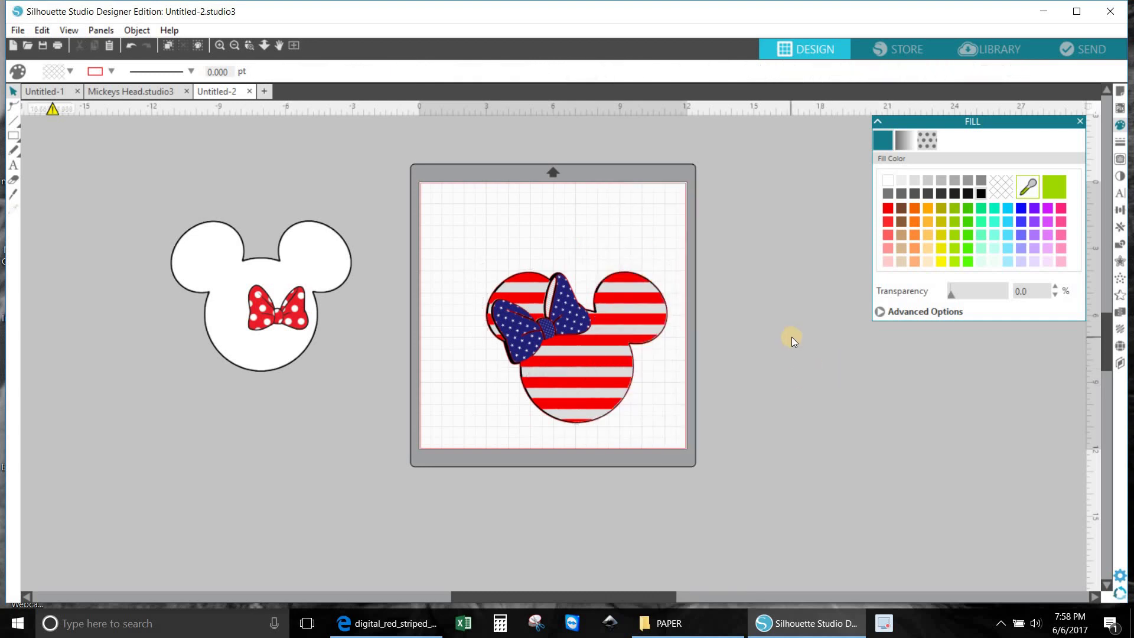